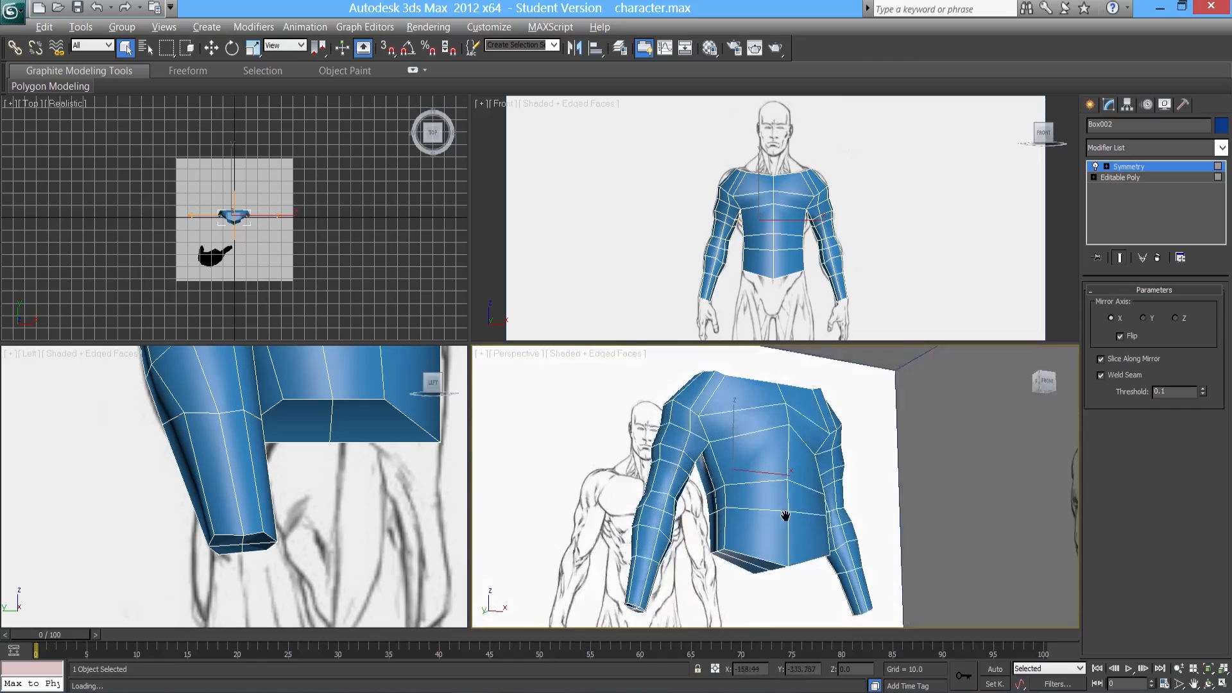
- Extrude the two polygons on the underside of the torso half downward by about 6.471 for the hip section
middle_drag(760, 257, 760, 205)
scroll(751, 200, up, 3)
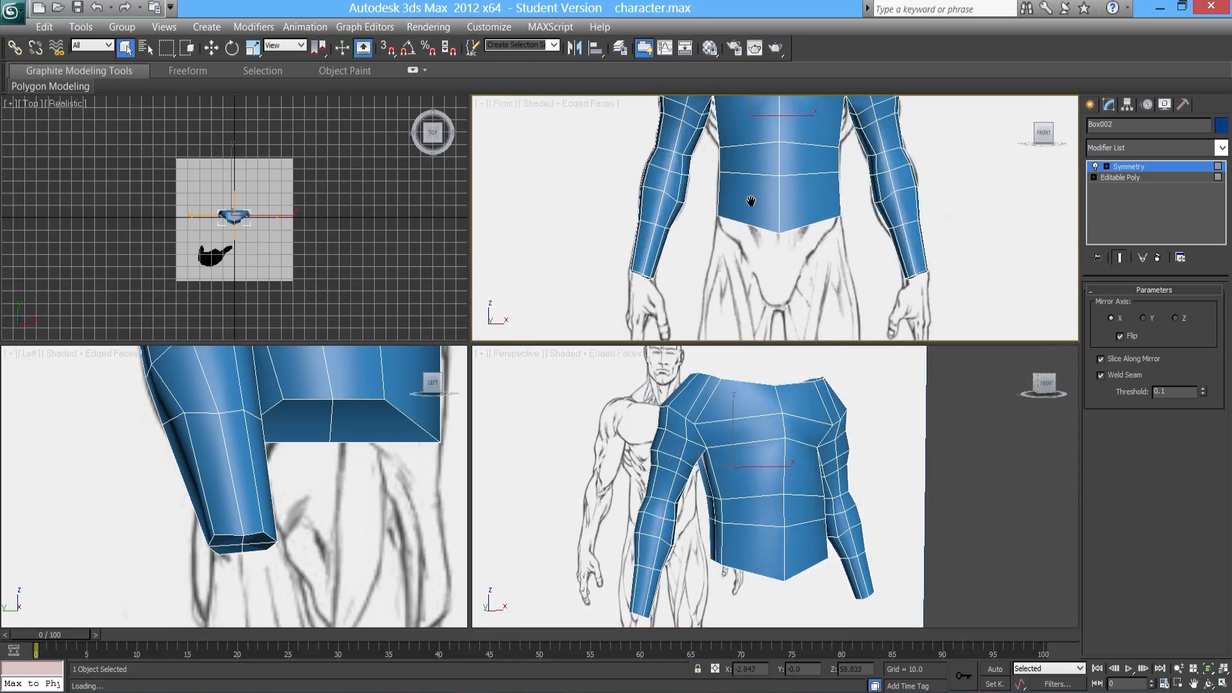
click(1121, 179)
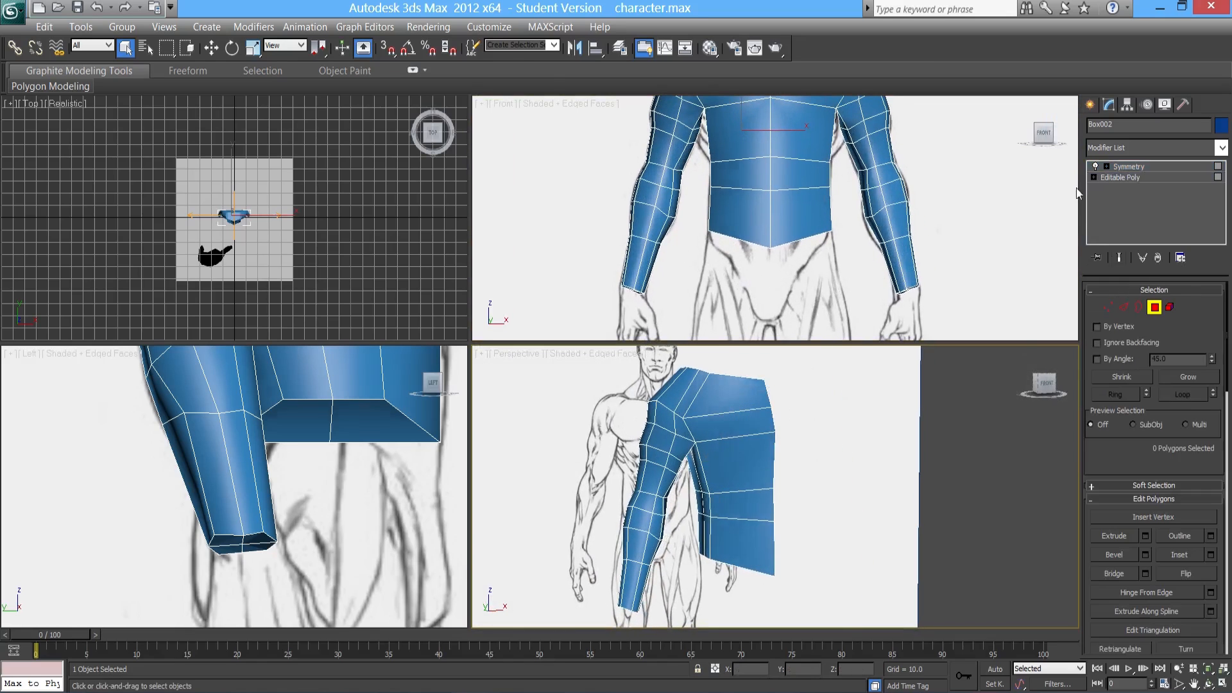
scroll(762, 256, up, 3)
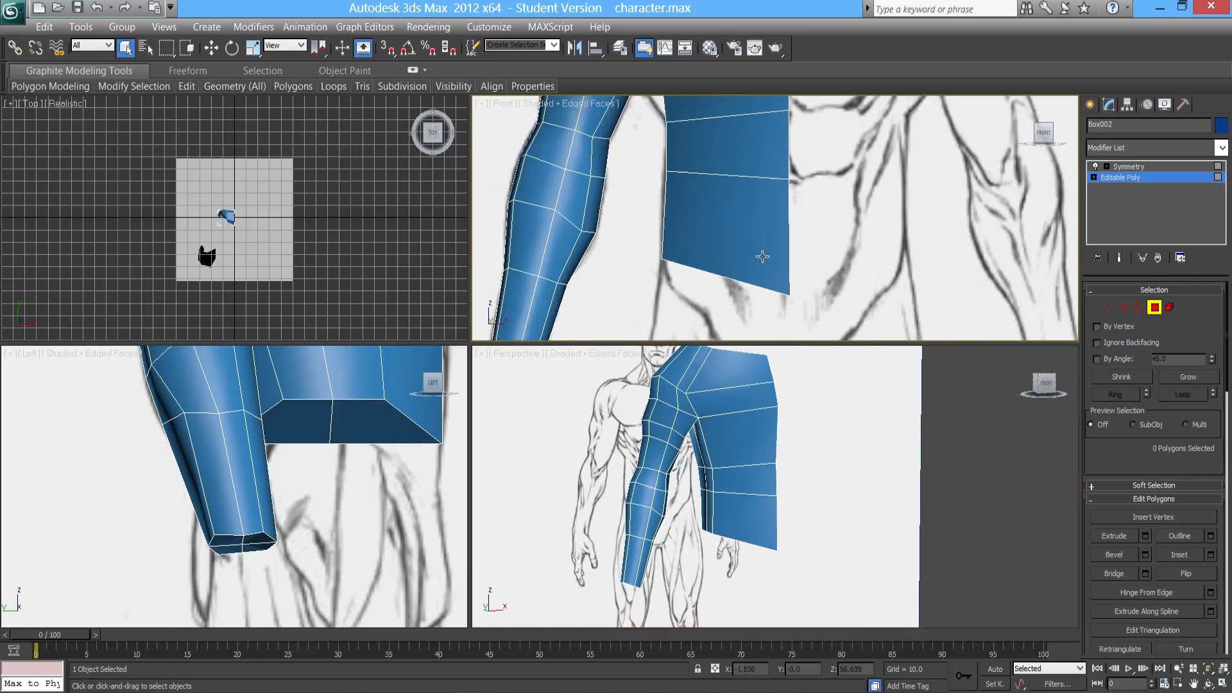
scroll(687, 247, down, 5)
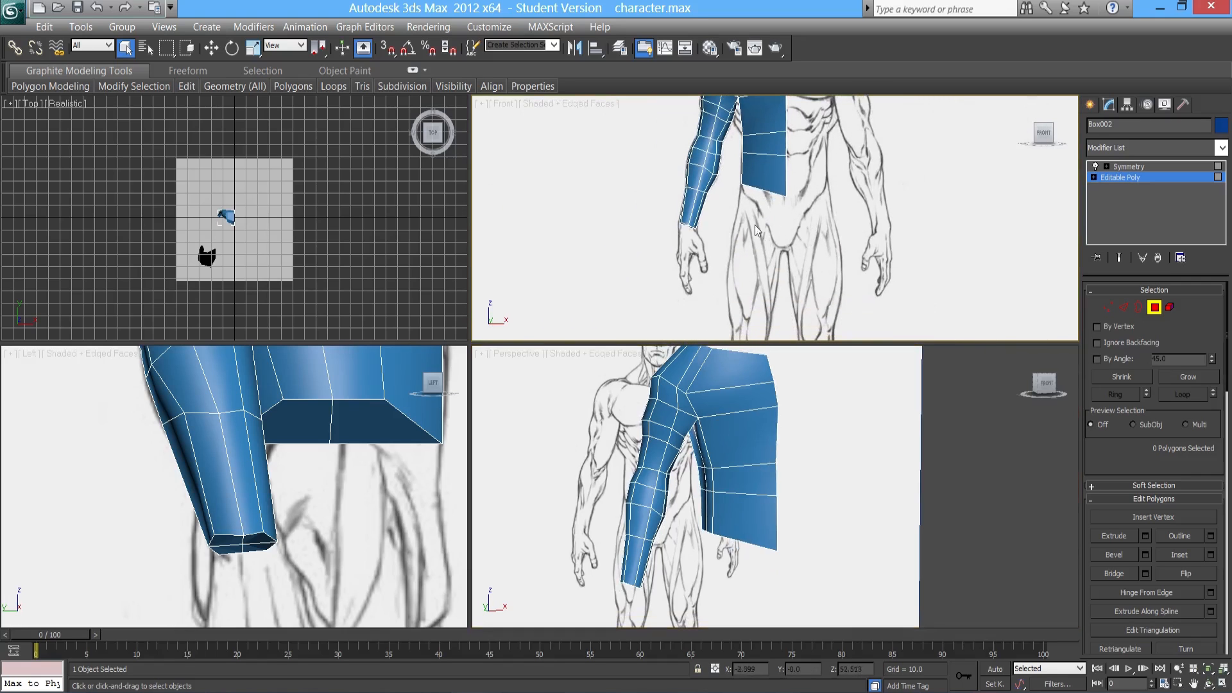
alt+middle_drag(736, 469, 722, 559)
click(737, 512)
ctrl+click(718, 527)
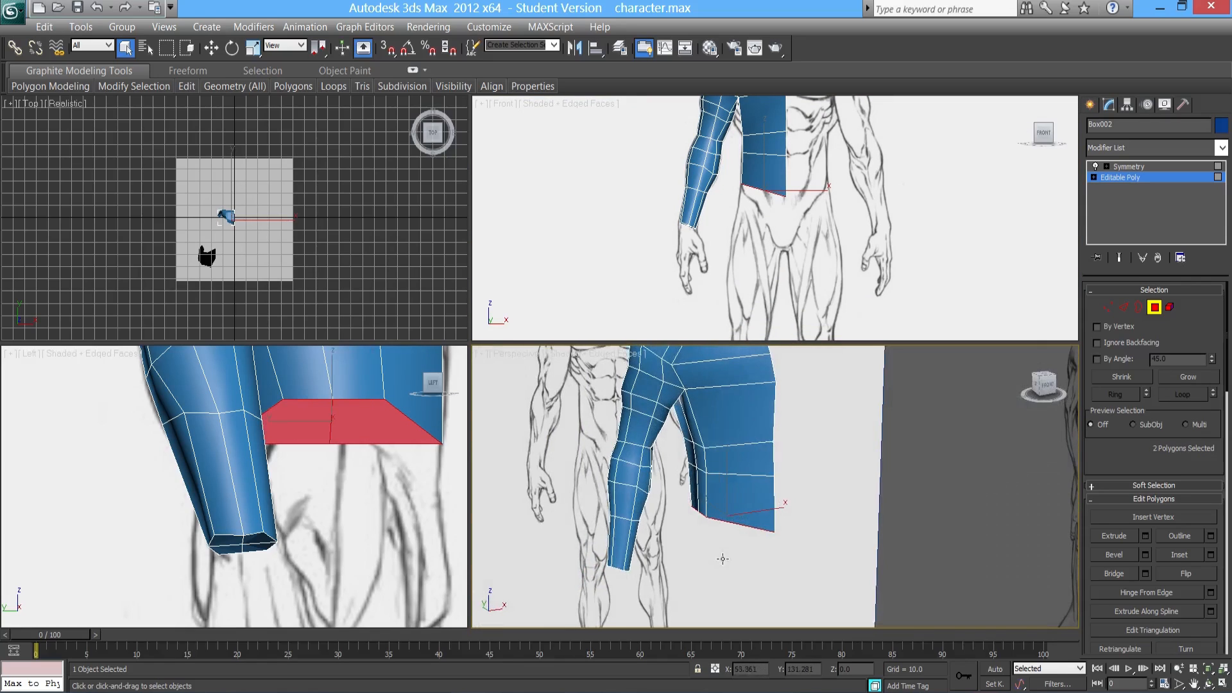
click(1146, 536)
scroll(782, 286, down, 2)
middle_drag(757, 270, 688, 285)
scroll(710, 266, up, 4)
scroll(704, 243, down, 2)
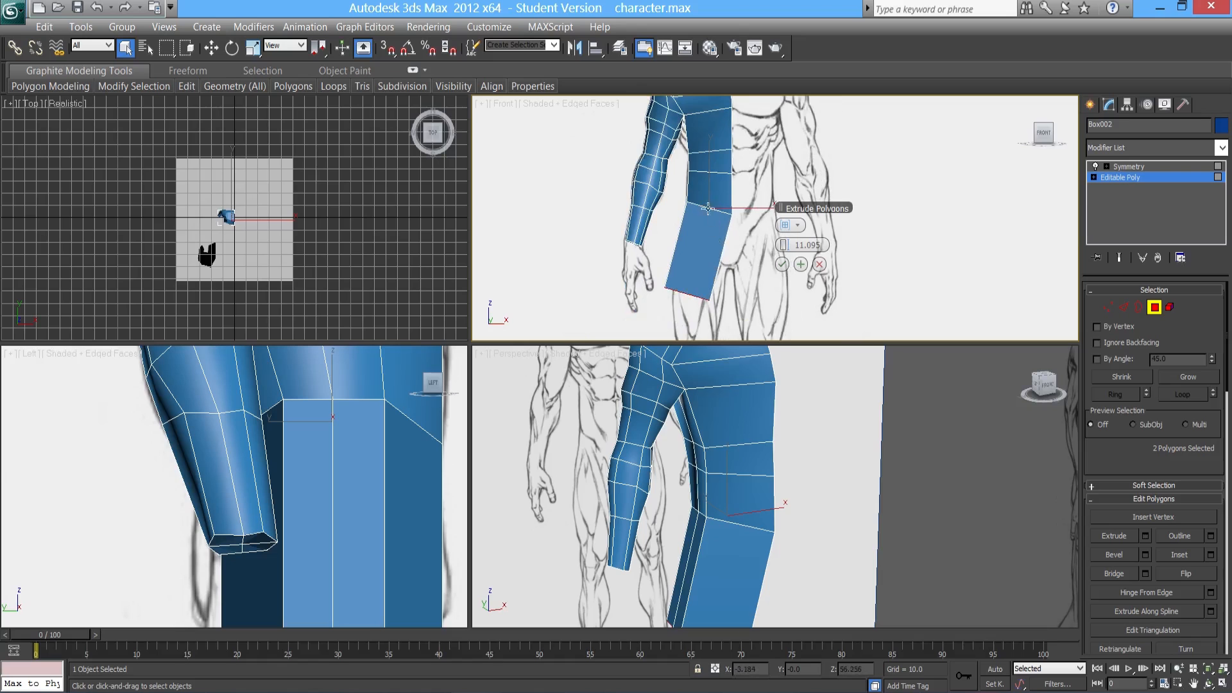
mouse_move(735, 436)
alt+middle_down()
mouse_move(730, 391)
mouse_move(747, 380)
mouse_move(727, 438)
alt+middle_up()
middle_drag(733, 264, 722, 283)
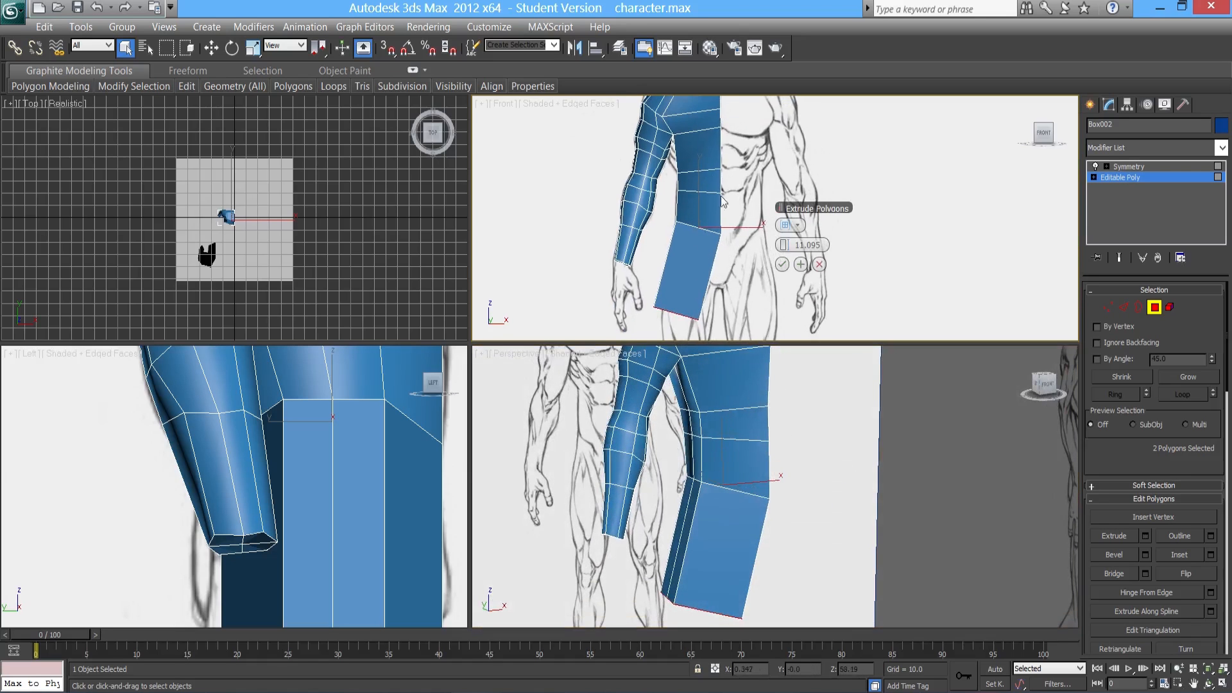
middle_drag(703, 155, 701, 167)
drag(784, 244, 756, 273)
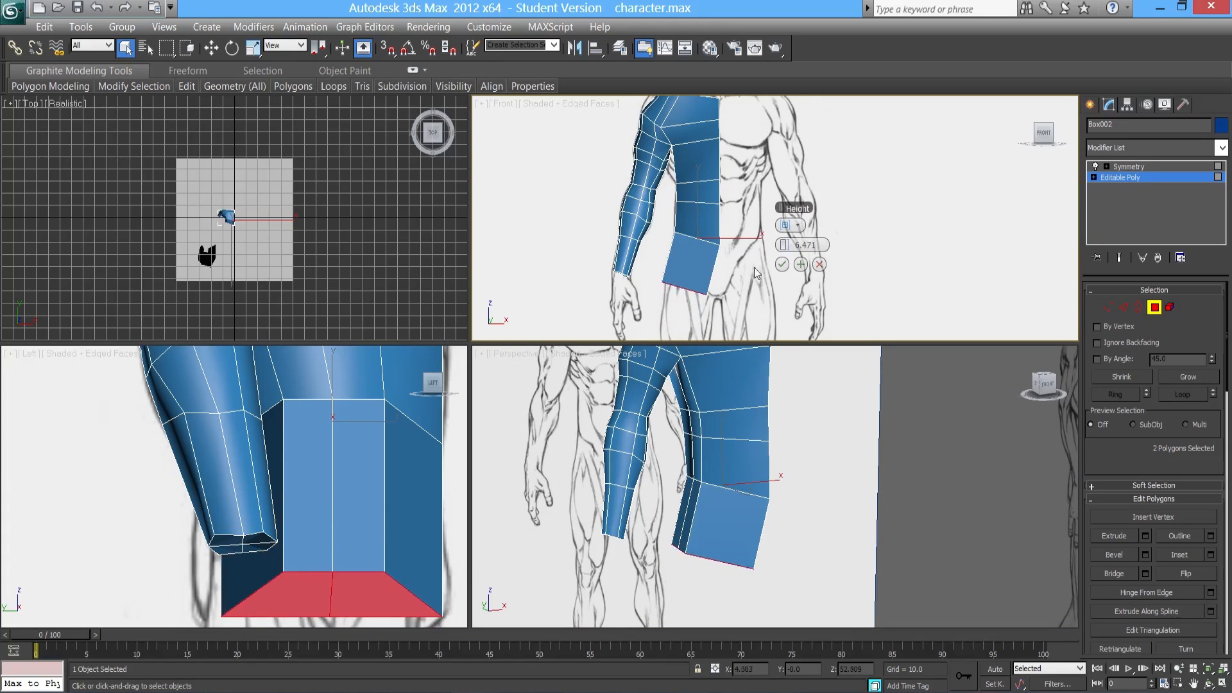
click(782, 265)
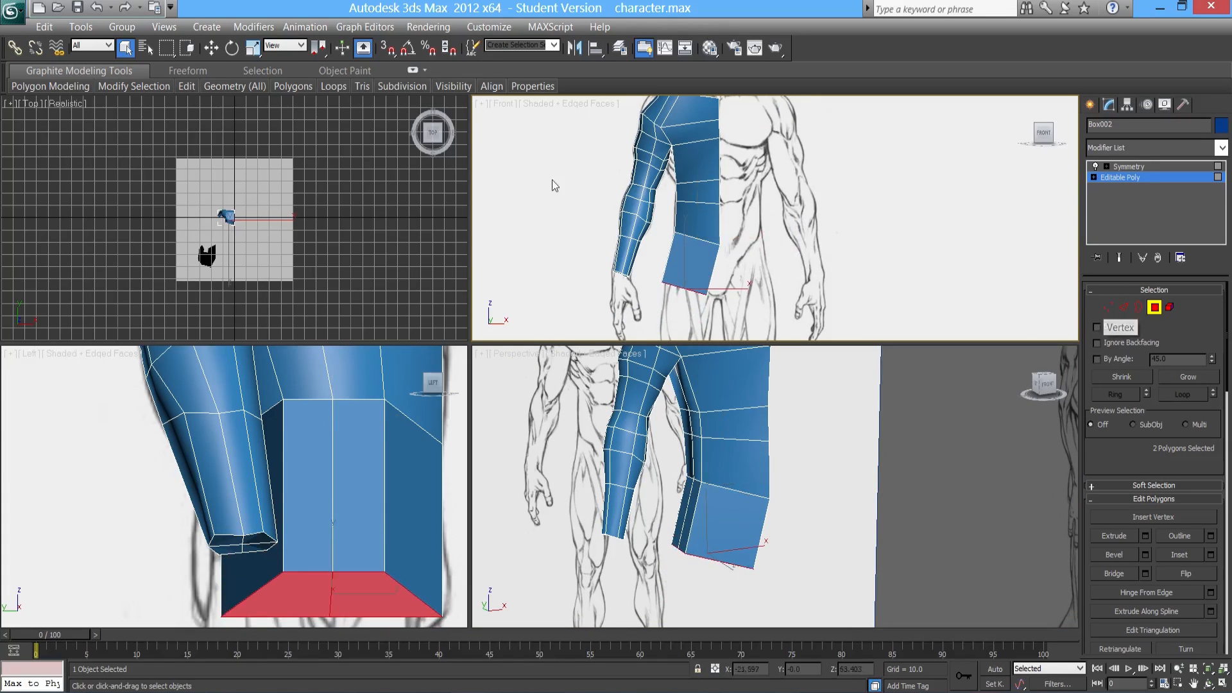
- Move the extruded bottom polygons sideways so the inner edge lines up with the body's centre line
click(211, 48)
scroll(675, 247, up, 2)
middle_drag(699, 285, 693, 263)
drag(674, 293, 693, 294)
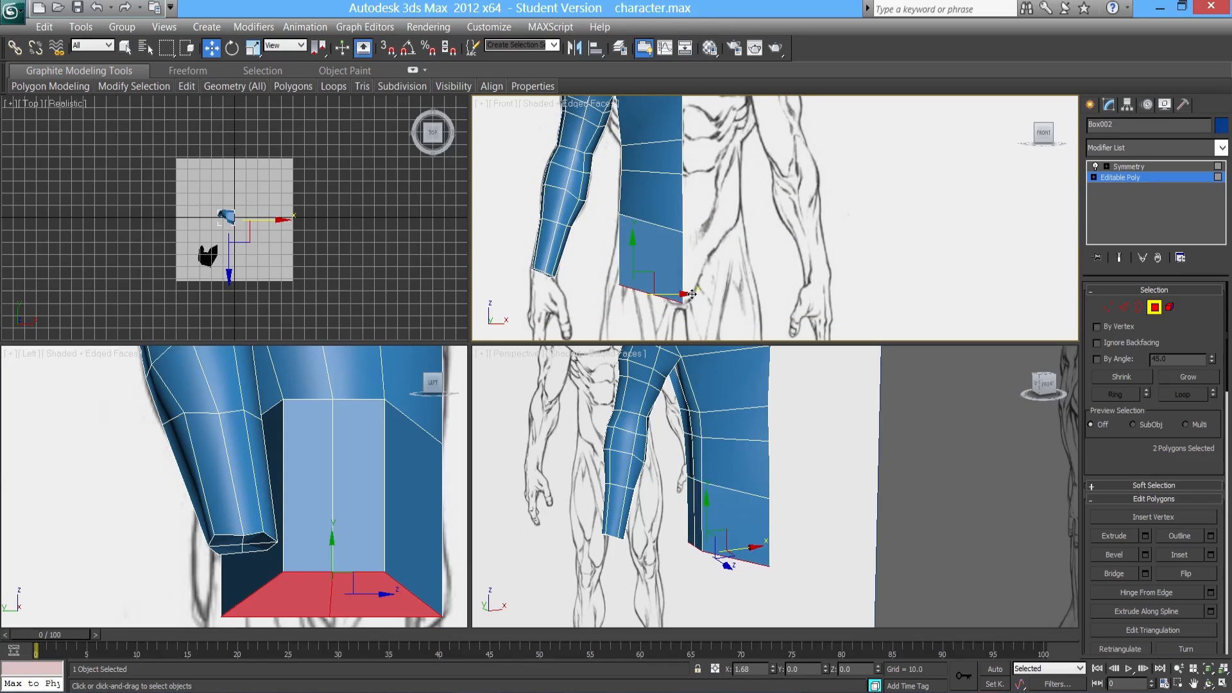
- Move the three outer bottom vertices of the hip section outward to match the hip in the front reference
click(1108, 308)
drag(642, 300, 621, 271)
key(ctrl+z)
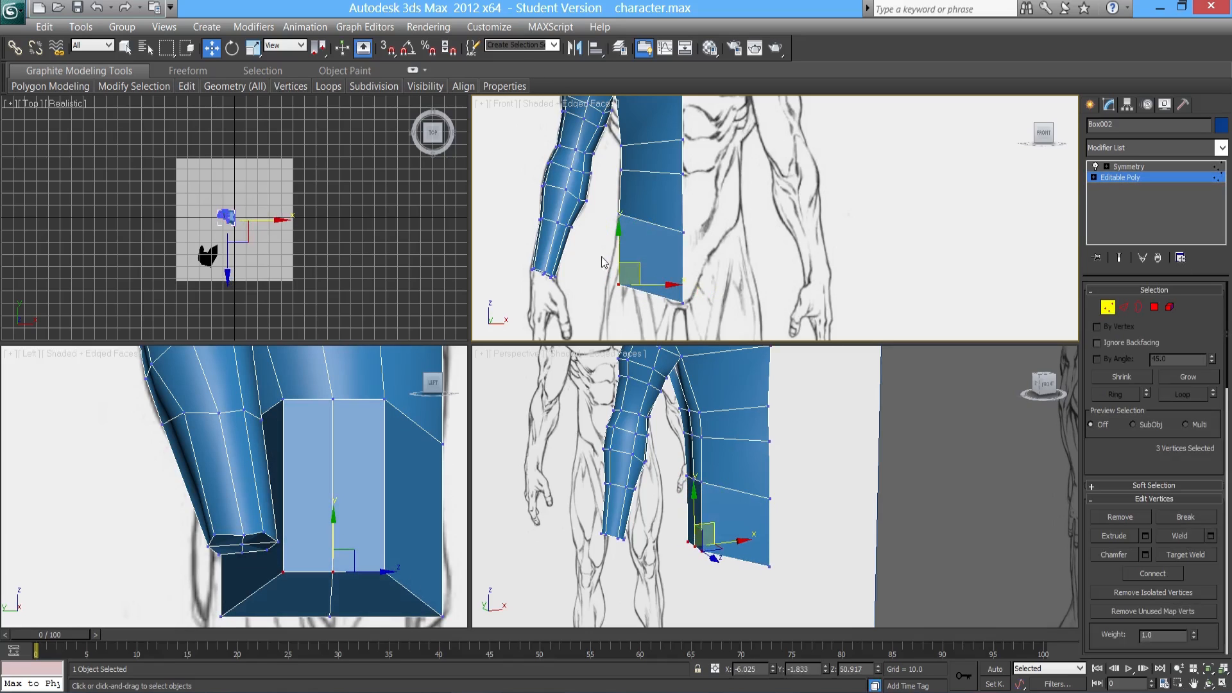
mouse_move(704, 451)
alt+middle_down()
mouse_move(716, 481)
mouse_move(841, 456)
mouse_move(740, 452)
mouse_move(707, 465)
alt+middle_up()
mouse_move(593, 263)
mouse_down()
mouse_move(640, 299)
mouse_move(631, 266)
mouse_up()
click(701, 313)
- With the mesh made see-through, move the front bottom centre vertex backward to match the side reference
middle_drag(709, 479, 694, 480)
middle_drag(398, 511, 354, 447)
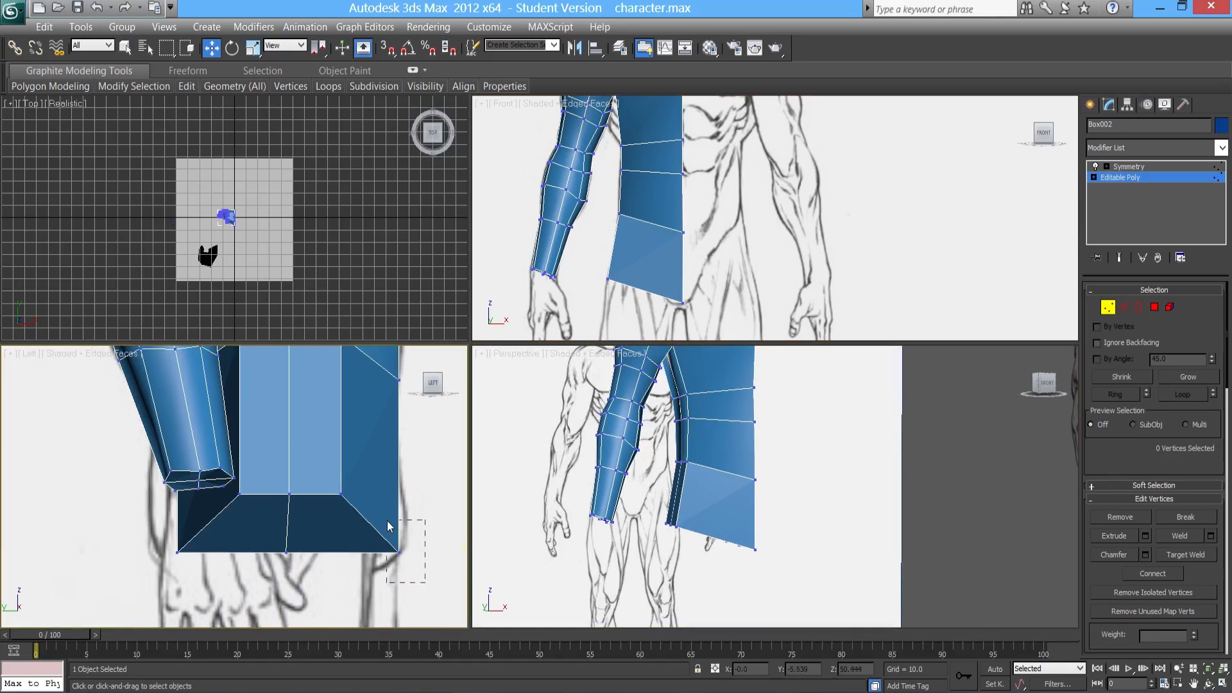
drag(387, 521, 385, 518)
key(alt+x)
middle_drag(370, 555, 353, 540)
drag(420, 576, 353, 449)
middle_drag(383, 485, 355, 512)
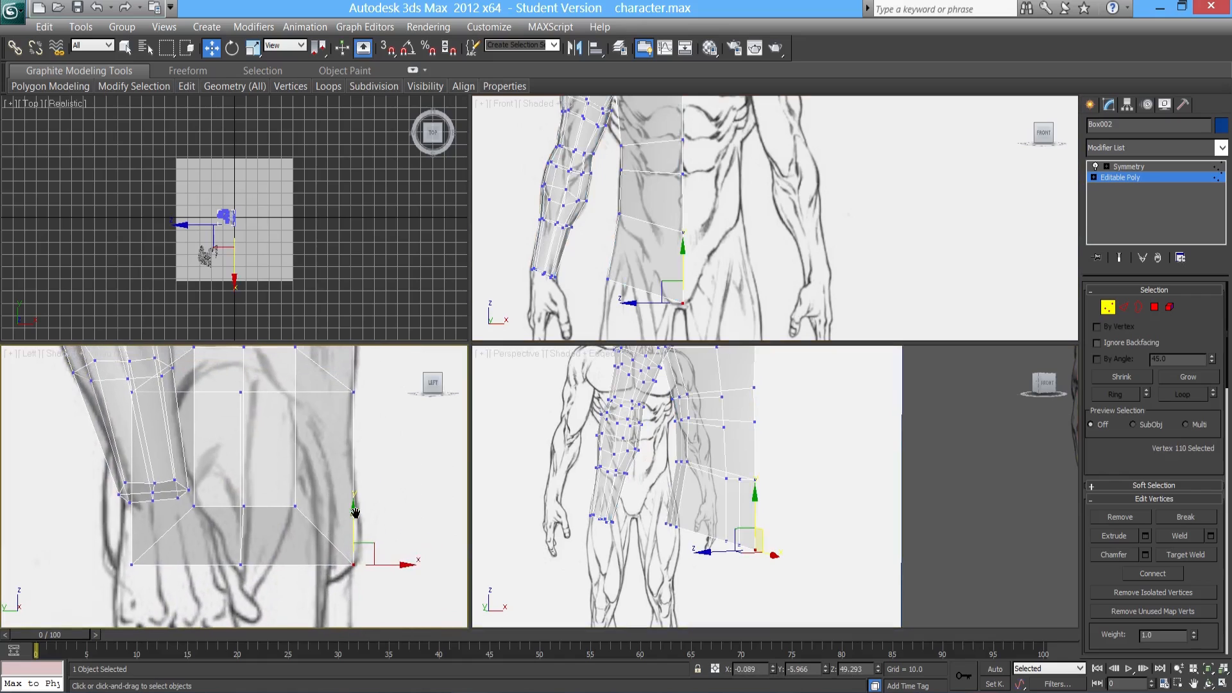
drag(403, 565, 375, 567)
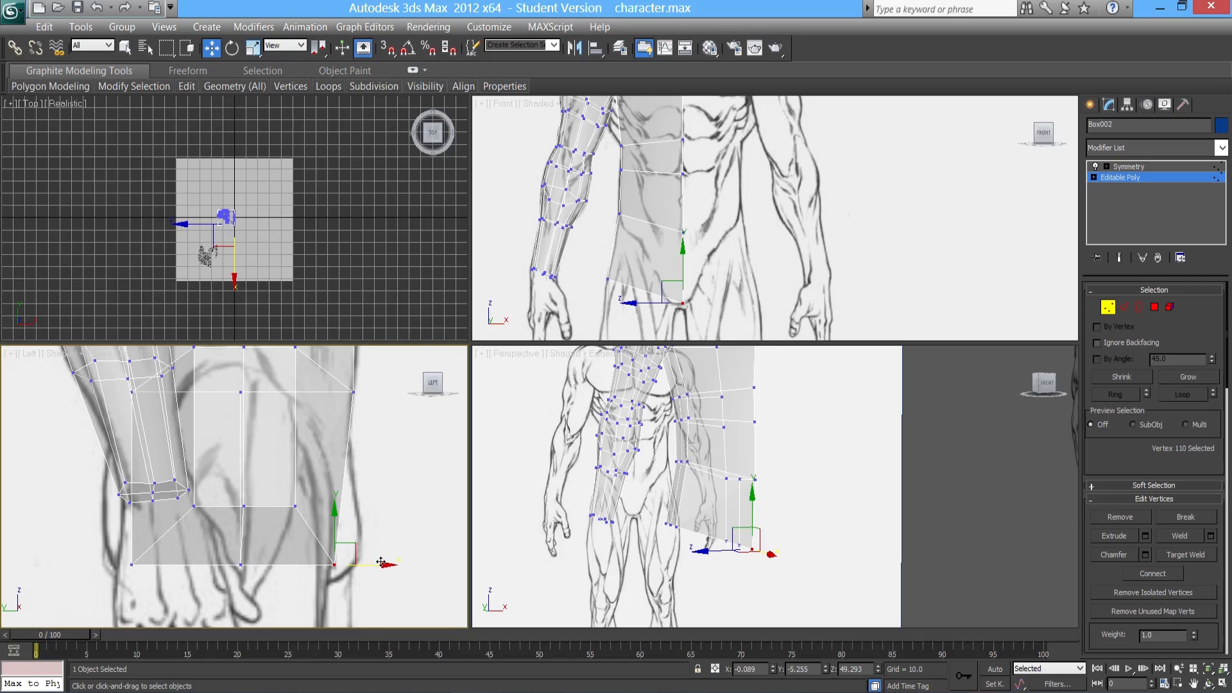
- Move the two rear centre vertices of the hip section backward to match the side reference, and restore solid shading
middle_drag(632, 511, 503, 580)
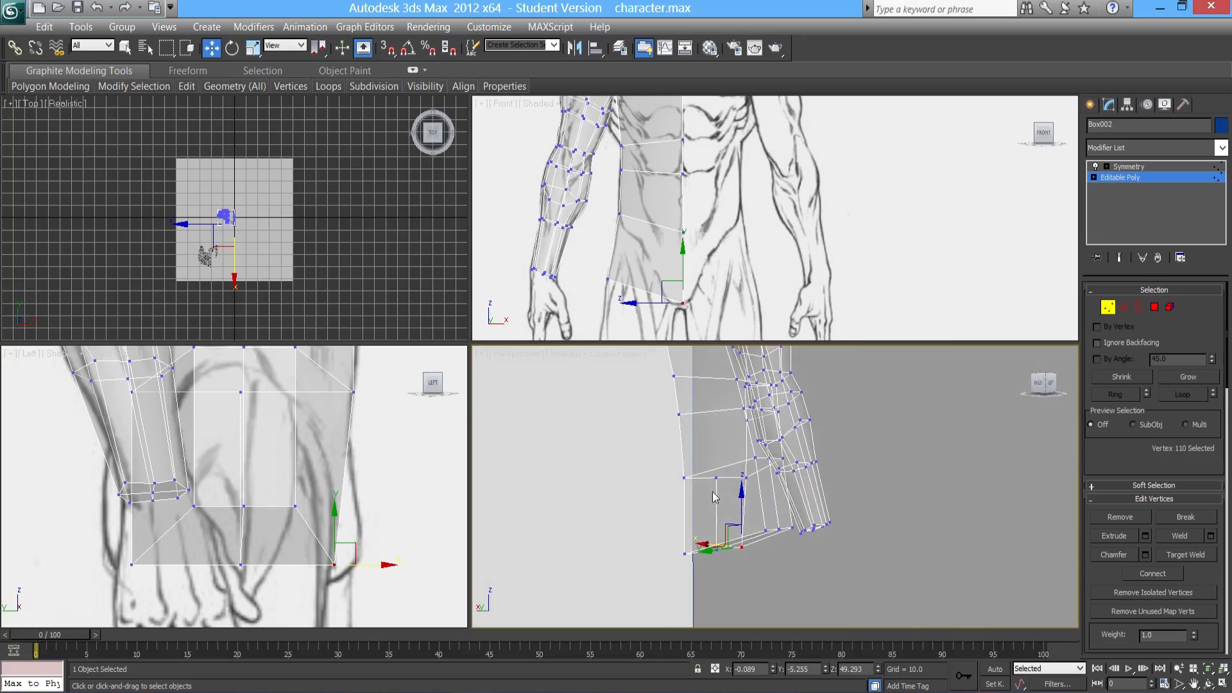
alt+middle_drag(707, 520, 678, 535)
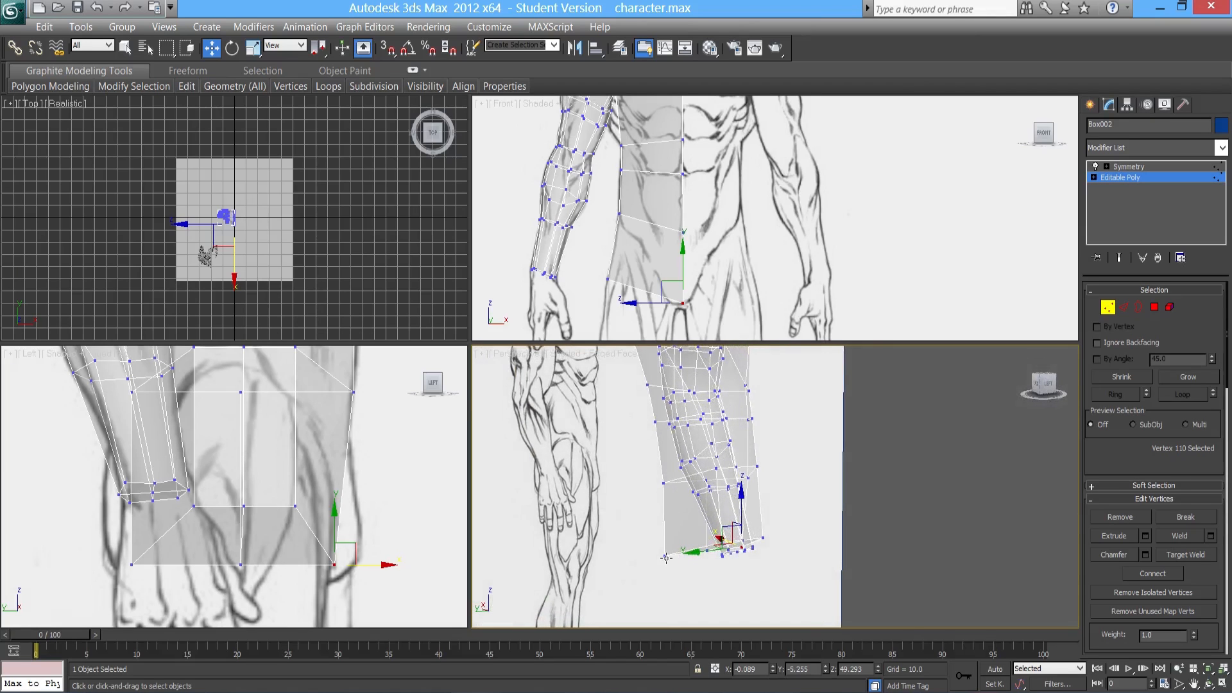
click(666, 557)
ctrl+click(662, 484)
middle_drag(233, 524, 280, 541)
drag(214, 495, 189, 498)
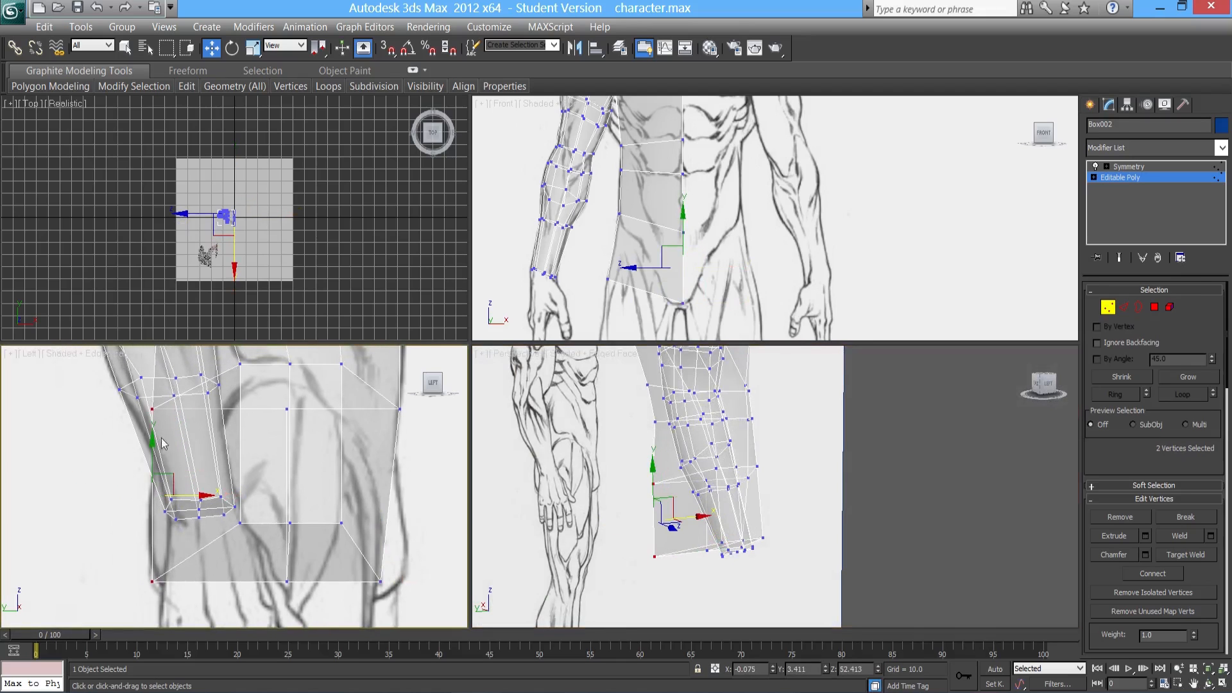
mouse_move(660, 506)
alt+middle_down()
mouse_move(791, 481)
mouse_move(875, 441)
mouse_move(792, 417)
mouse_move(648, 571)
mouse_move(659, 539)
mouse_move(684, 593)
alt+middle_up()
key(alt+x)
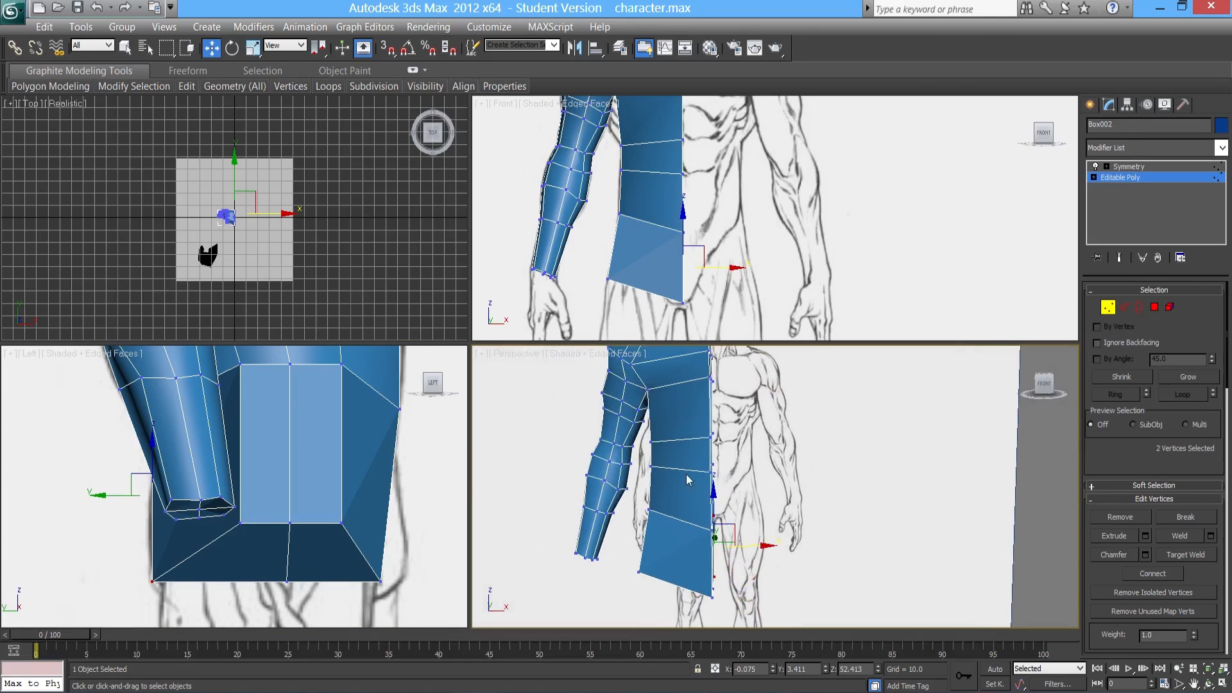
- Show the mirrored end result and insert a vertical edge loop close to the torso's centre line with Swift Loop
mouse_move(683, 423)
middle_down()
mouse_move(682, 521)
mouse_move(684, 473)
middle_up()
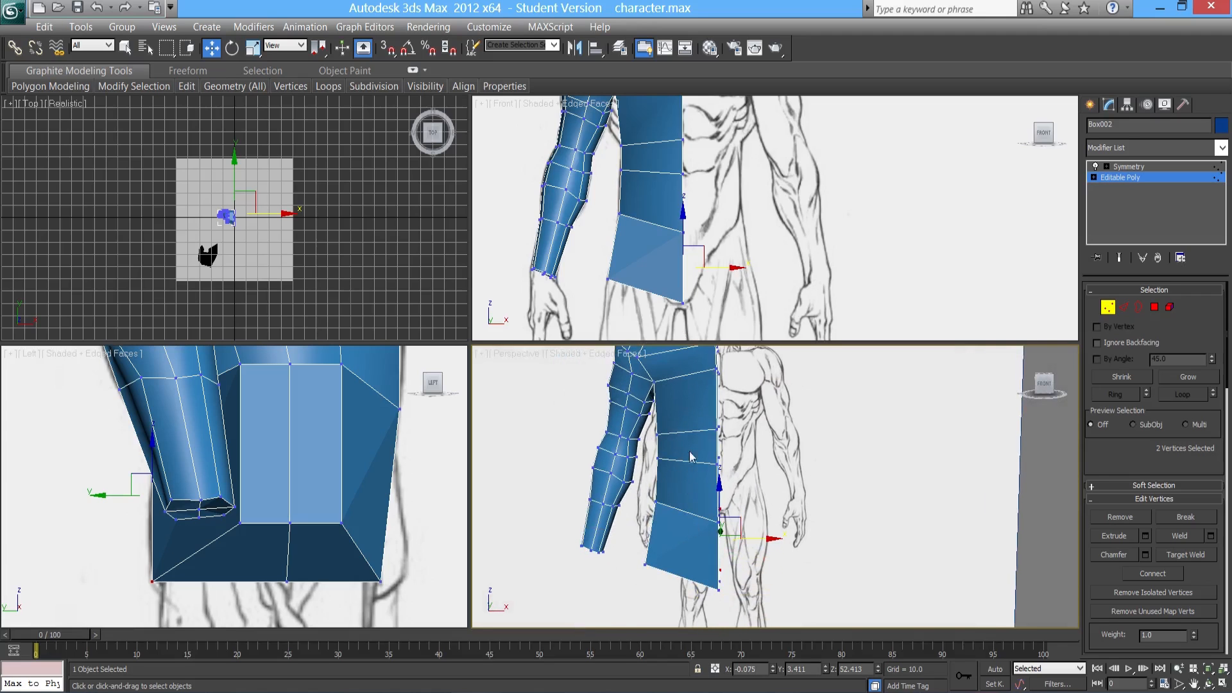
alt+middle_drag(678, 514, 615, 520)
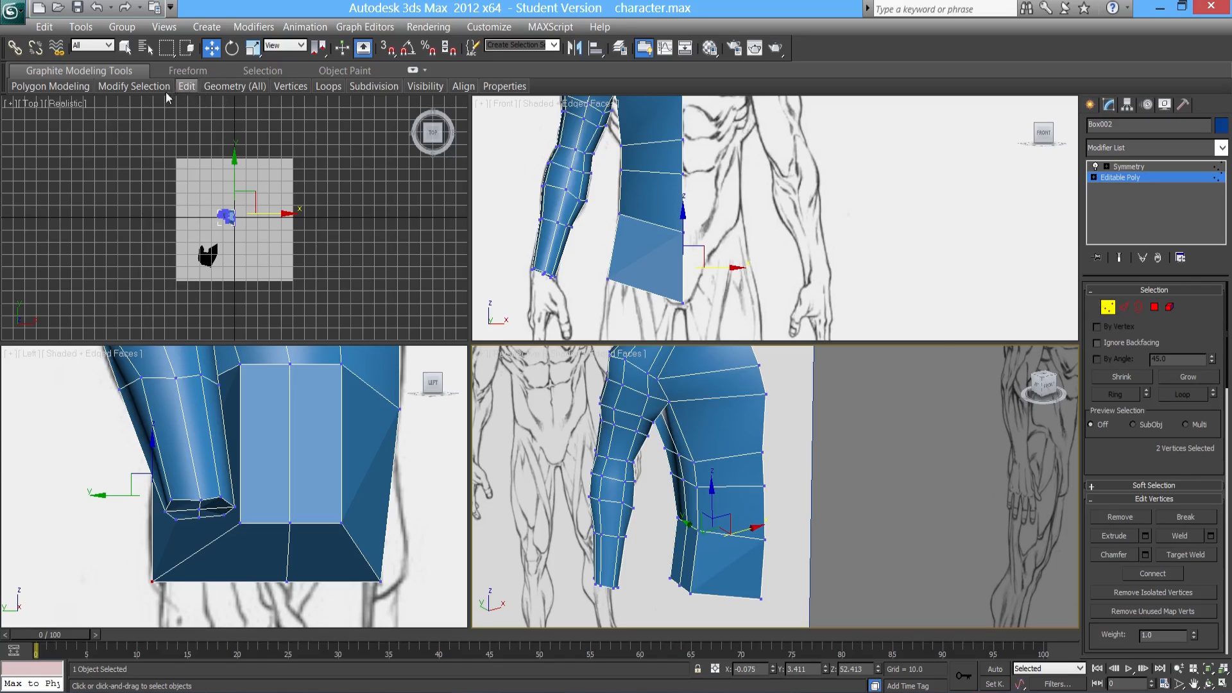
mouse_move(136, 95)
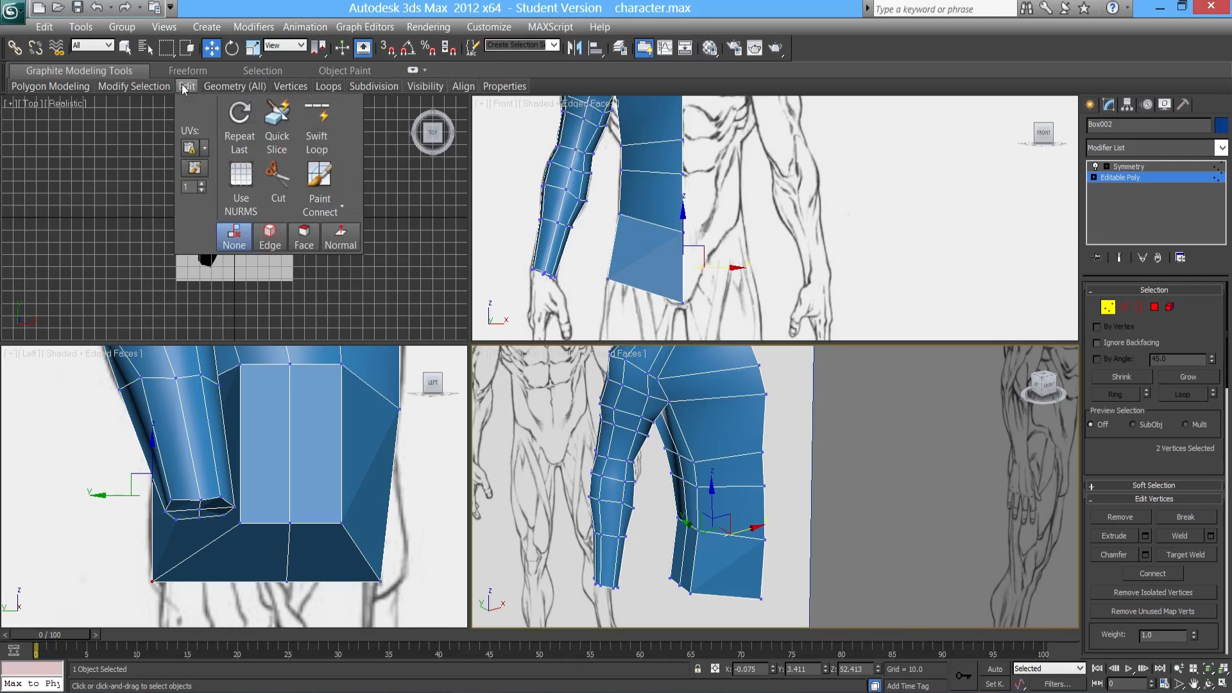
click(1107, 307)
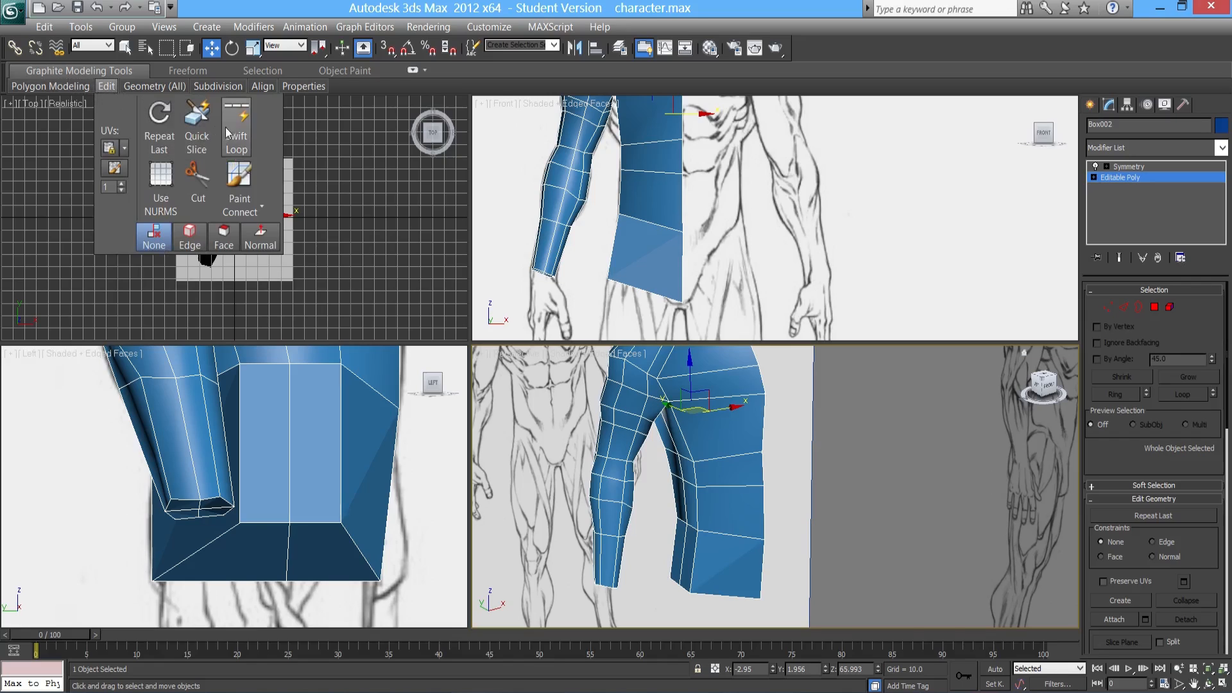
click(237, 142)
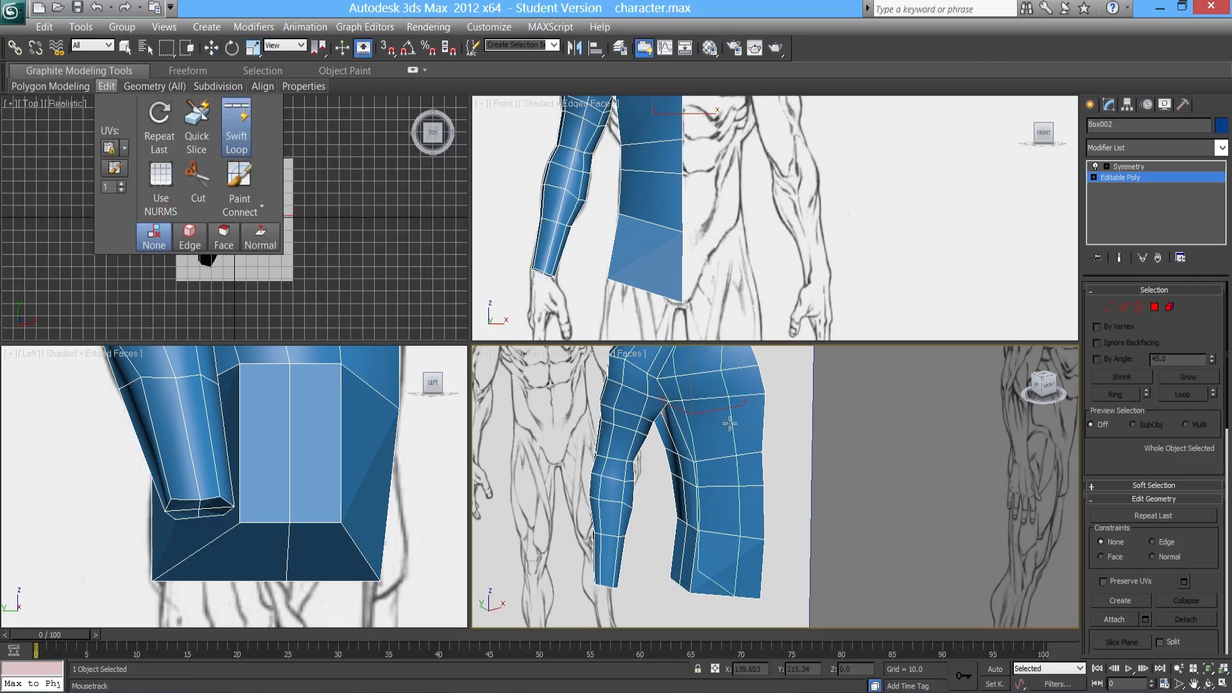
mouse_move(718, 445)
alt+middle_down()
mouse_move(706, 440)
mouse_move(707, 466)
mouse_move(694, 462)
mouse_move(721, 471)
mouse_move(686, 484)
mouse_move(683, 505)
mouse_move(667, 510)
mouse_move(700, 505)
alt+middle_up()
alt+middle_drag(782, 502, 743, 489)
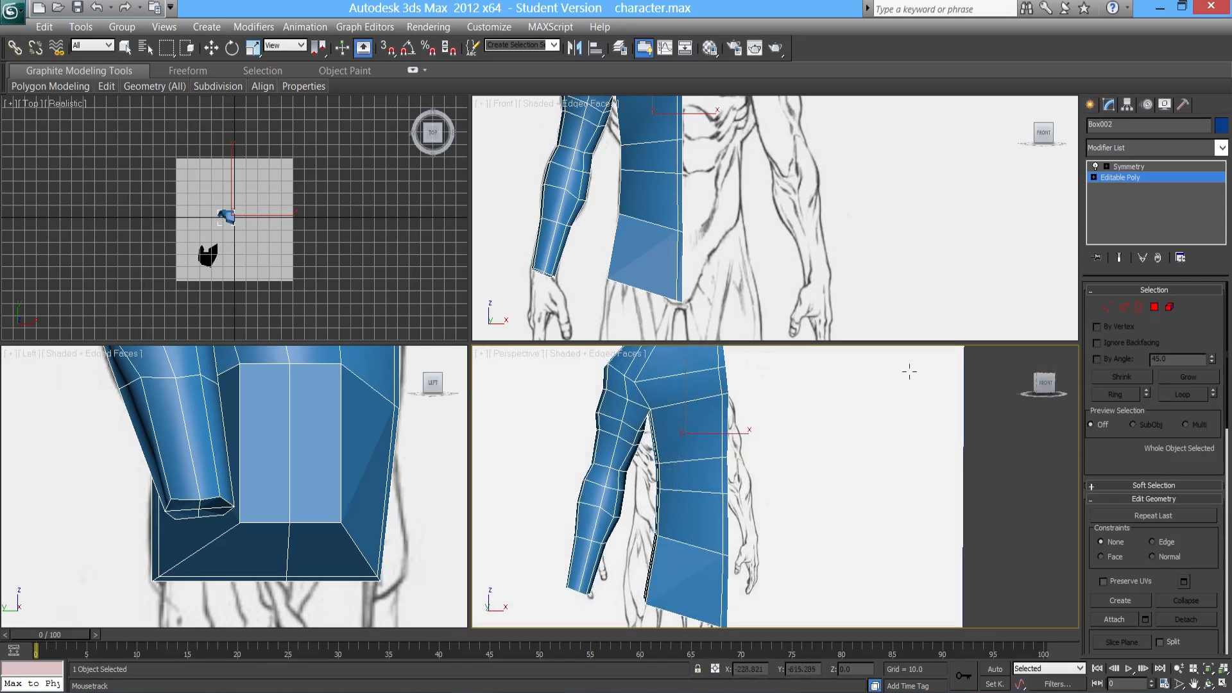
click(1120, 258)
alt+middle_drag(808, 464, 748, 467)
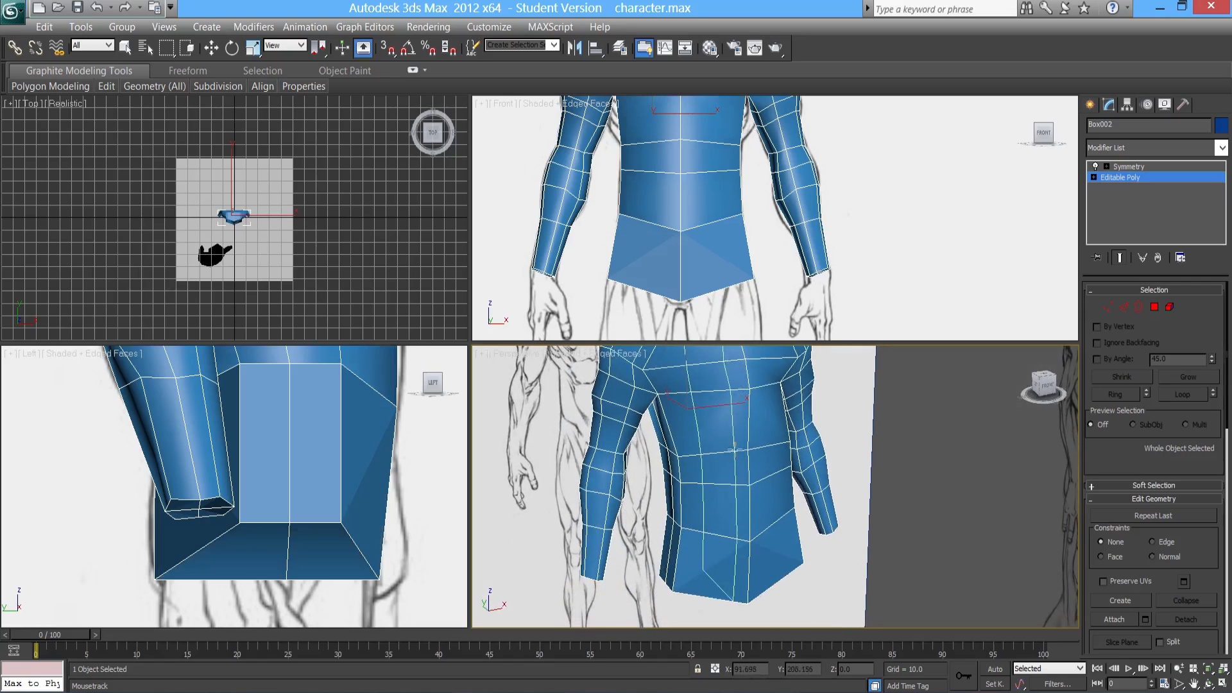
click(742, 391)
alt+middle_drag(743, 392, 973, 418)
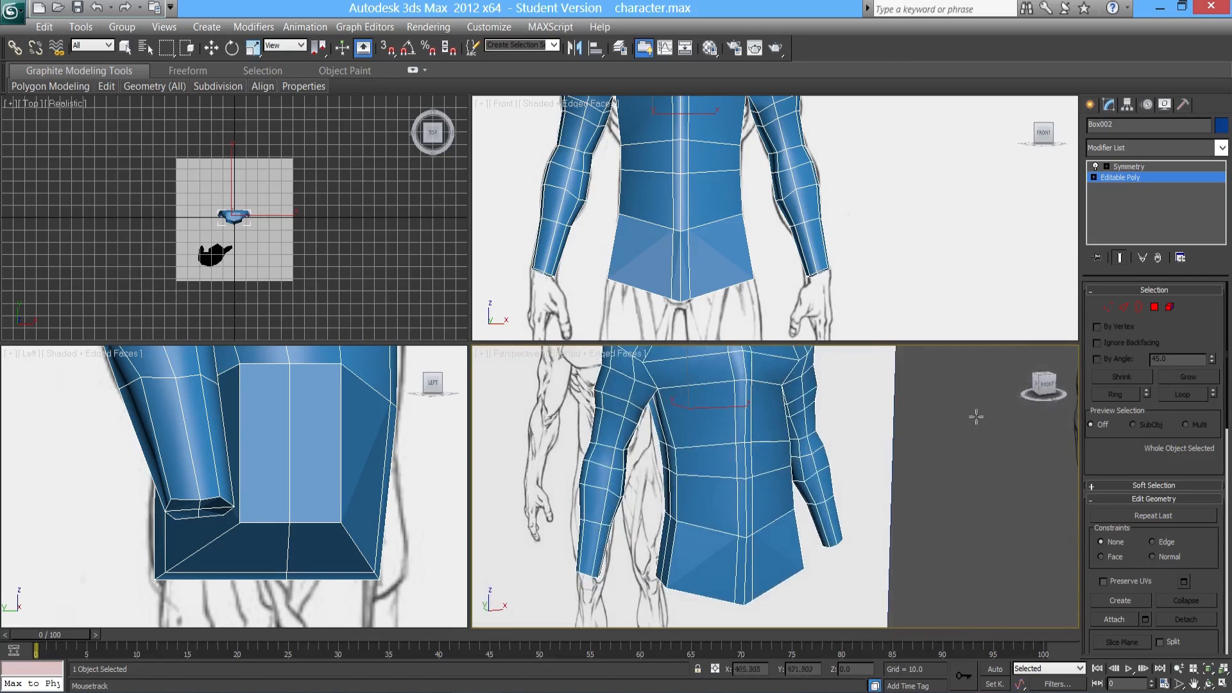
- Move the three bottom vertices of the new loop beside the centre line down towards the crotch
click(1107, 307)
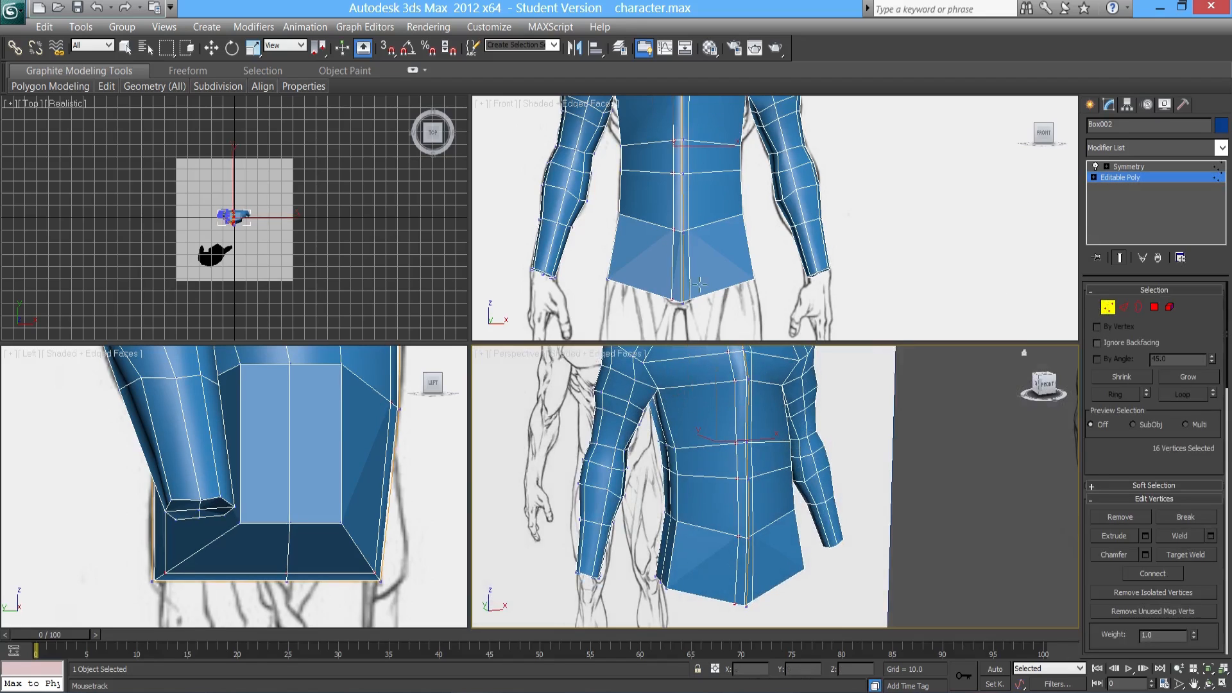
middle_drag(661, 321, 661, 200)
scroll(661, 264, up, 4)
middle_drag(661, 264, 743, 231)
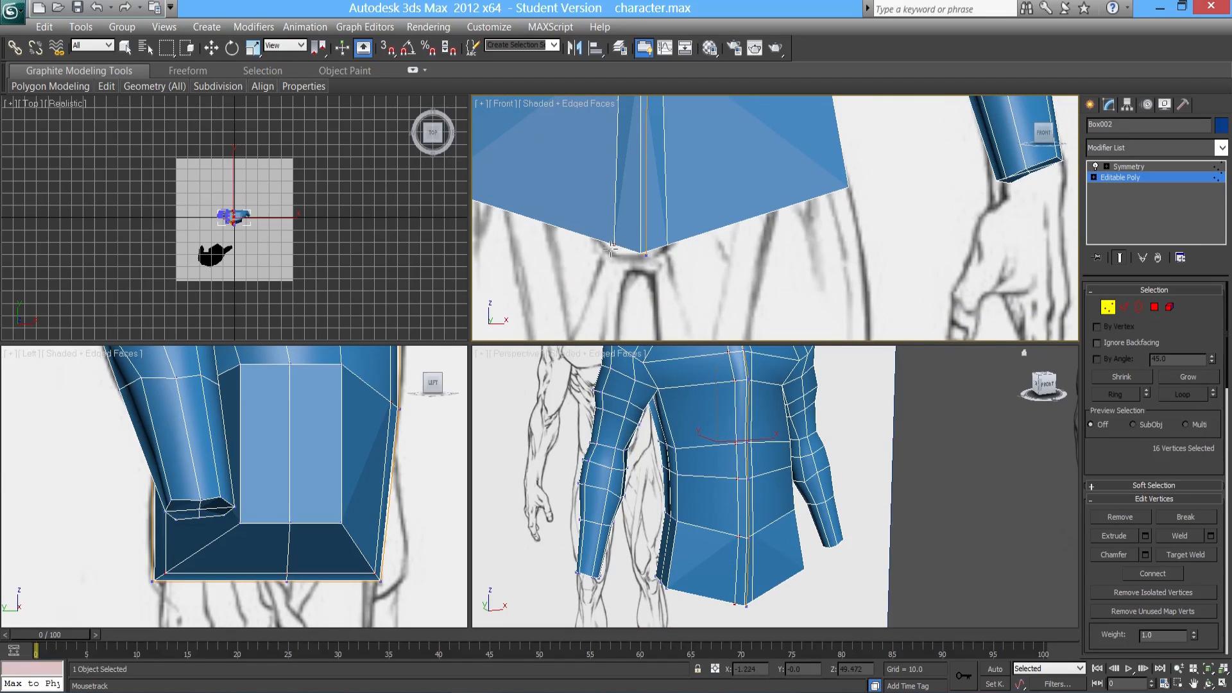
key(w)
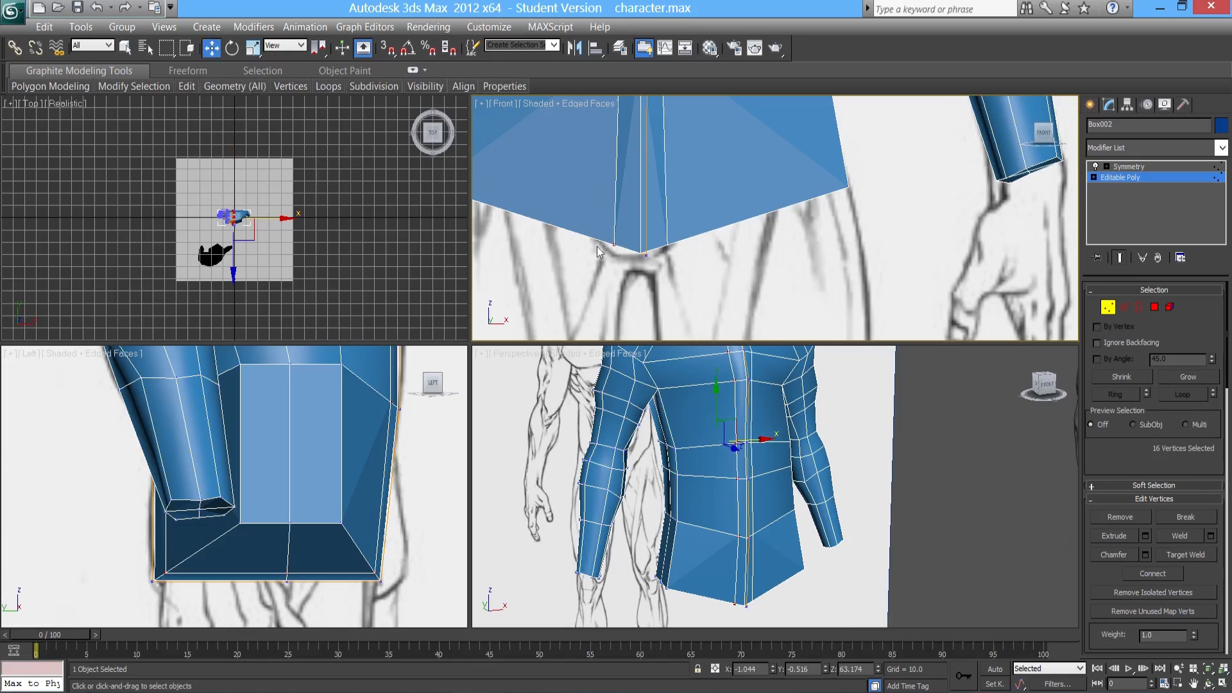
click(582, 231)
drag(654, 266, 656, 279)
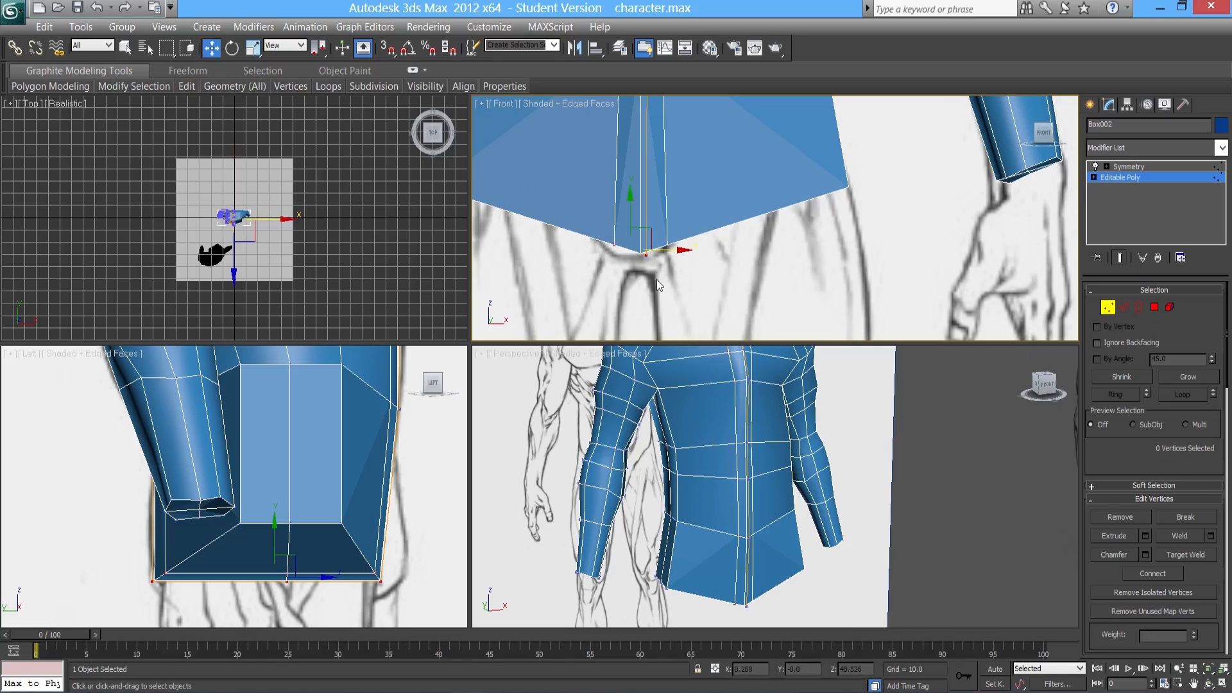
drag(630, 211, 629, 247)
scroll(627, 272, down, 4)
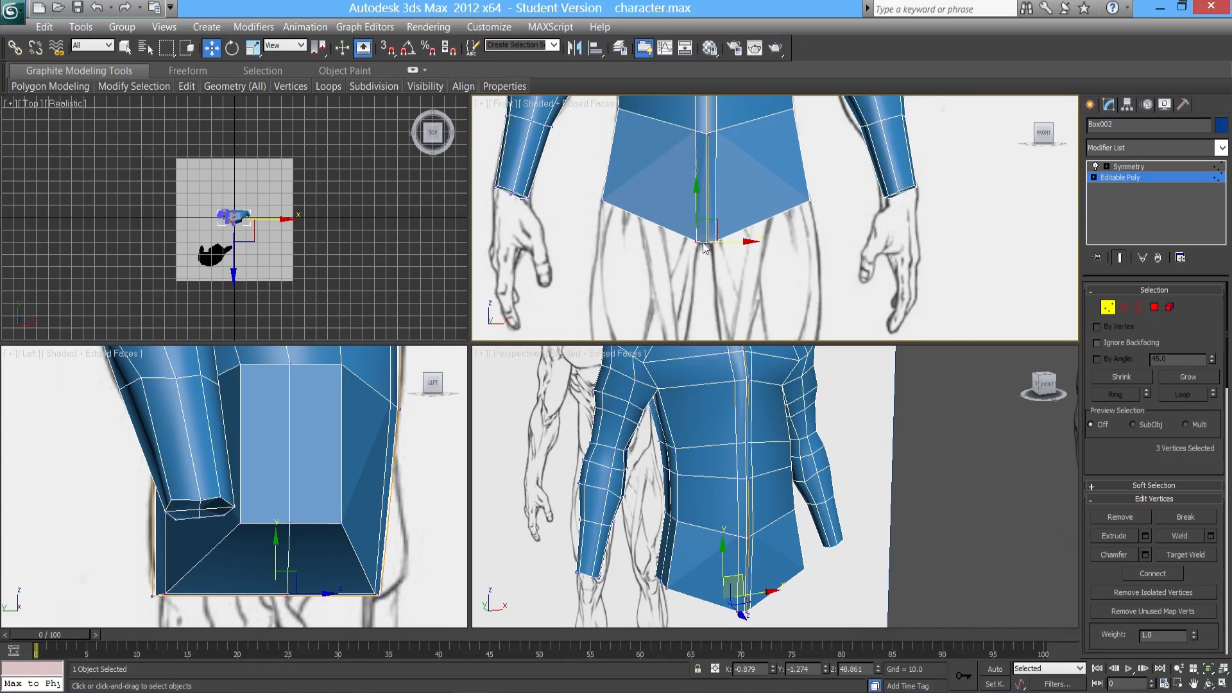
- Lower the three selected loop vertices below the centre vertices to shape the crotch notch between the legs
alt+middle_drag(755, 409, 753, 486)
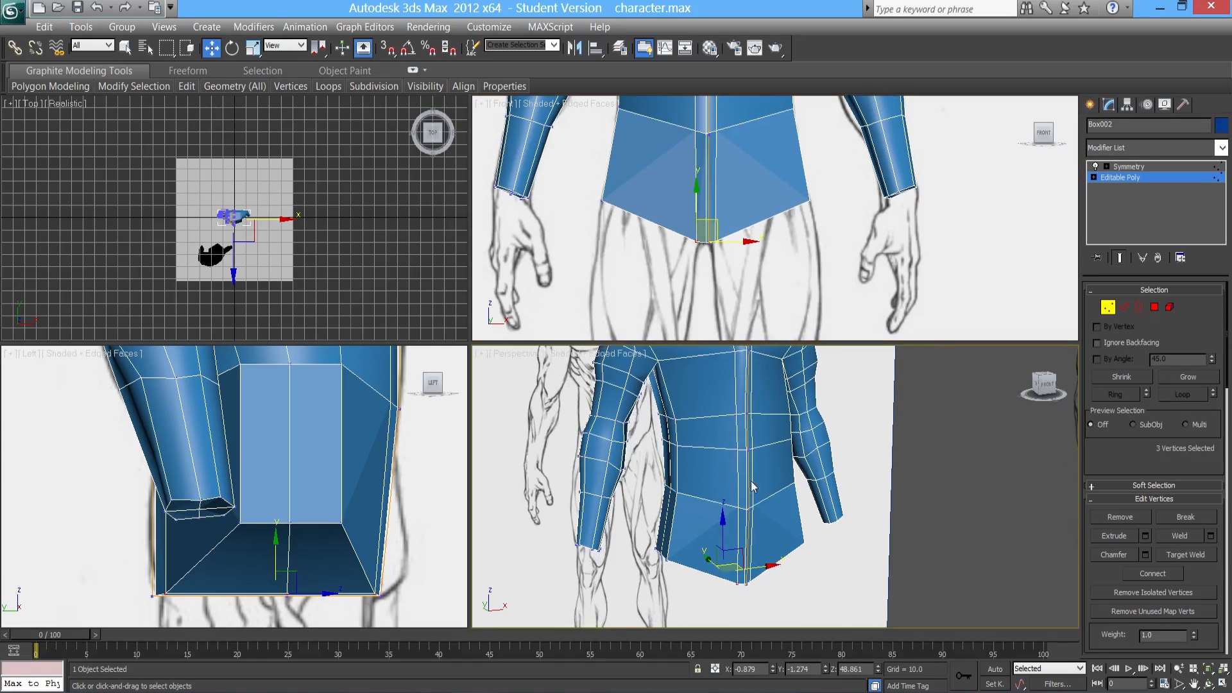
mouse_move(719, 549)
alt+middle_down()
mouse_move(736, 535)
mouse_move(717, 523)
mouse_move(734, 506)
mouse_move(738, 545)
alt+middle_up()
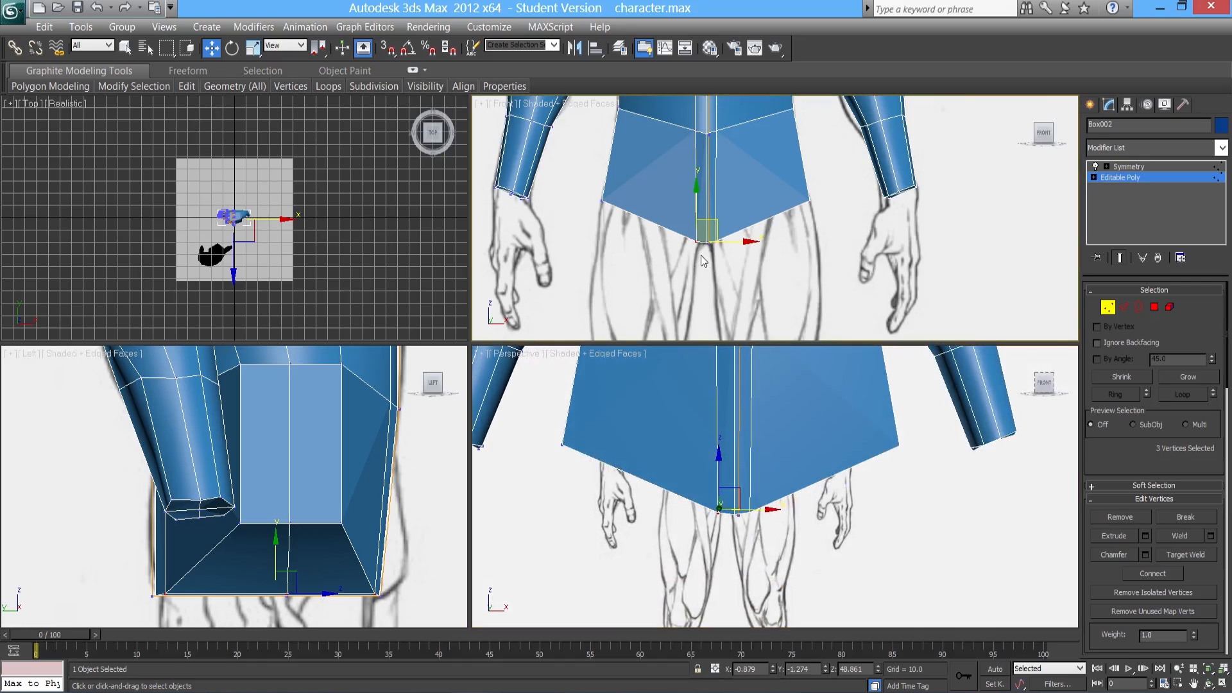
scroll(700, 255, up, 3)
middle_drag(700, 252, 642, 275)
scroll(642, 274, up, 3)
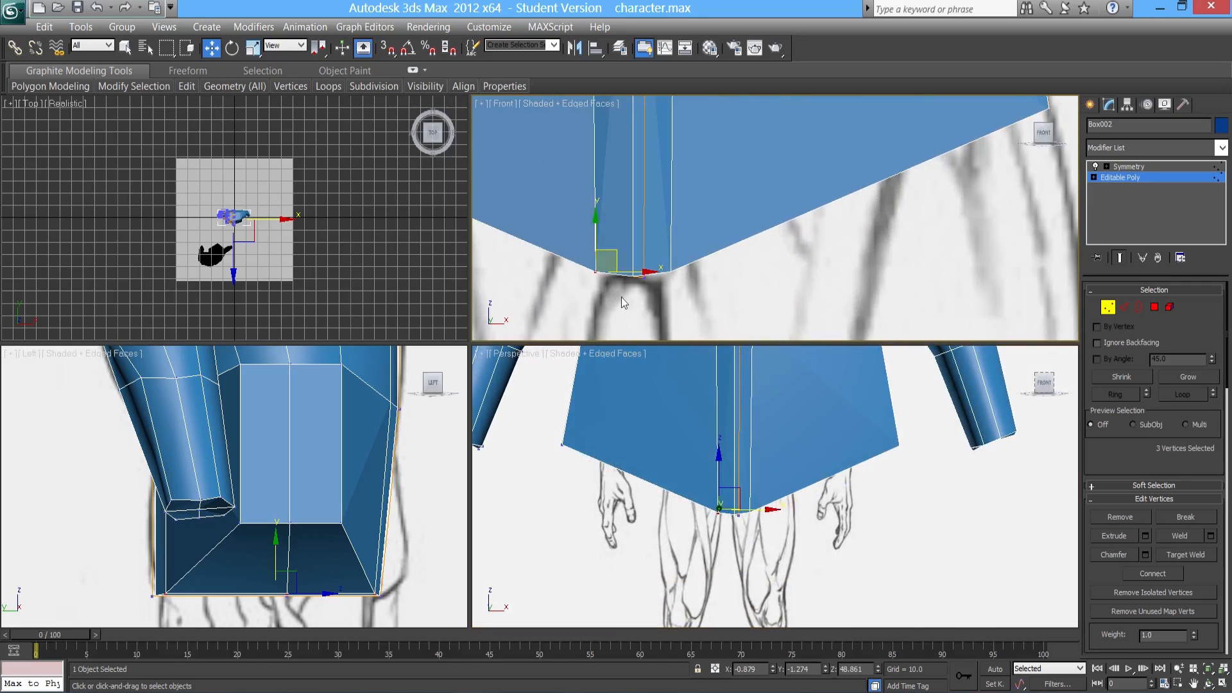
drag(596, 229, 622, 276)
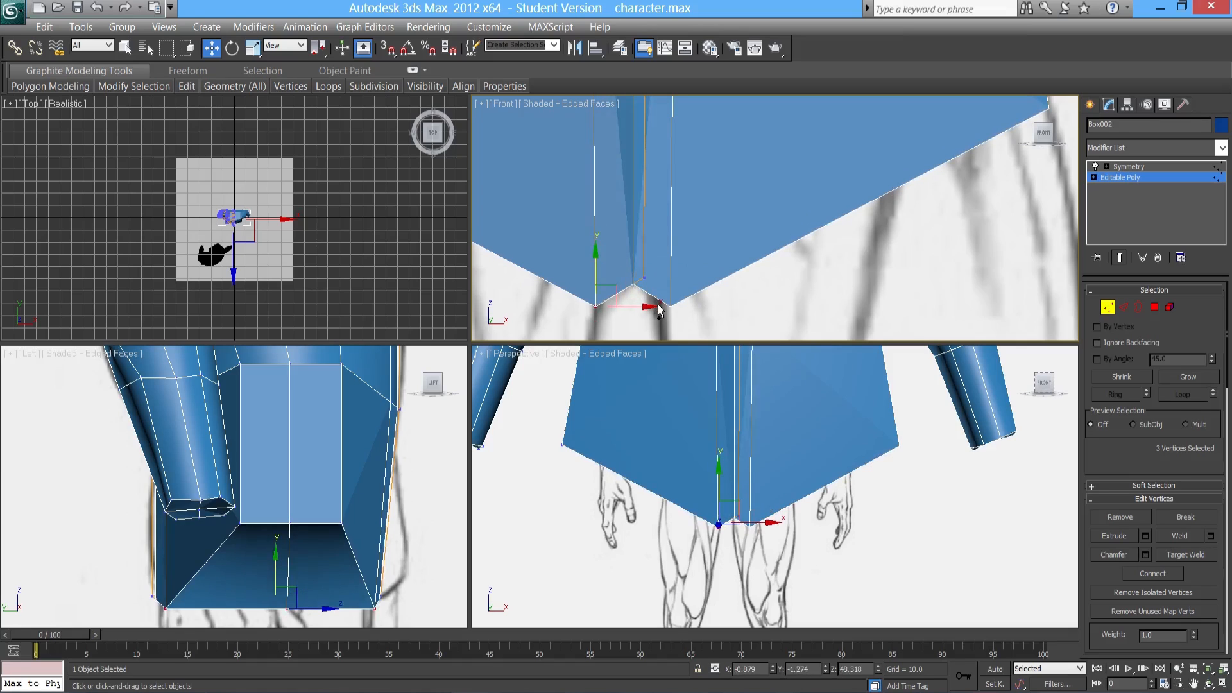
- Undo the last lowering of the loop vertices and insert a vertical edge loop midway across the torso half with Swift Loop
key(ctrl+z)
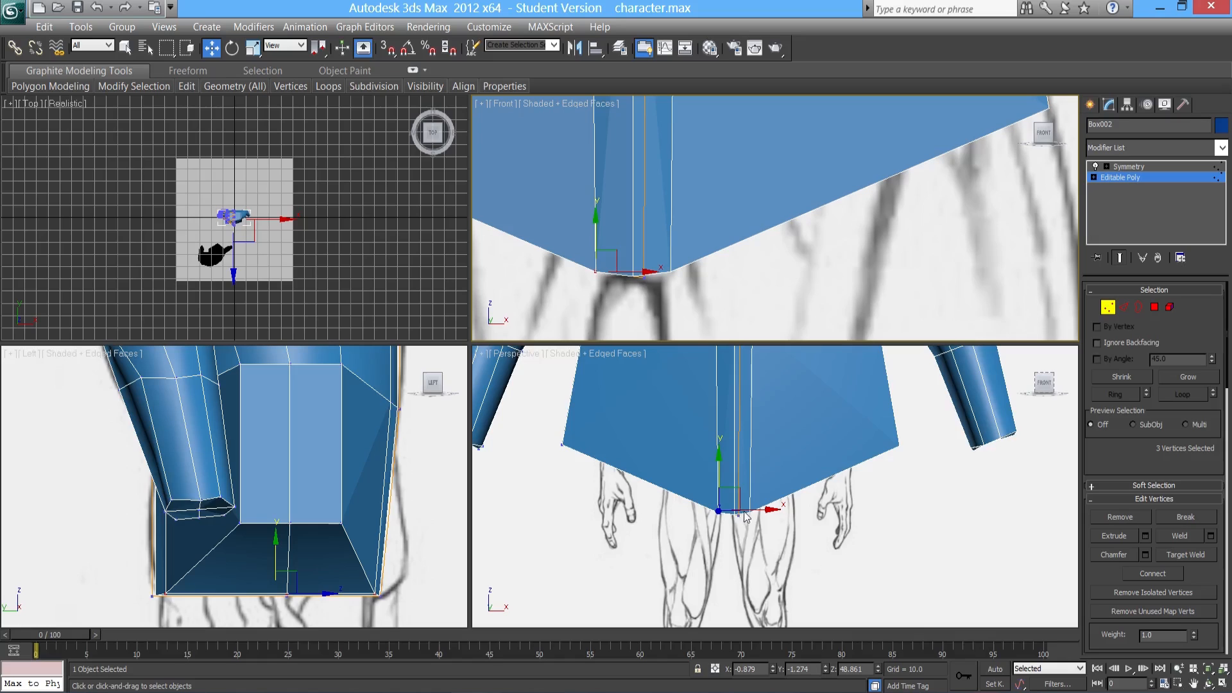
mouse_move(793, 491)
alt+middle_down()
mouse_move(793, 453)
mouse_move(757, 455)
mouse_move(745, 538)
alt+middle_up()
scroll(750, 502, down, 5)
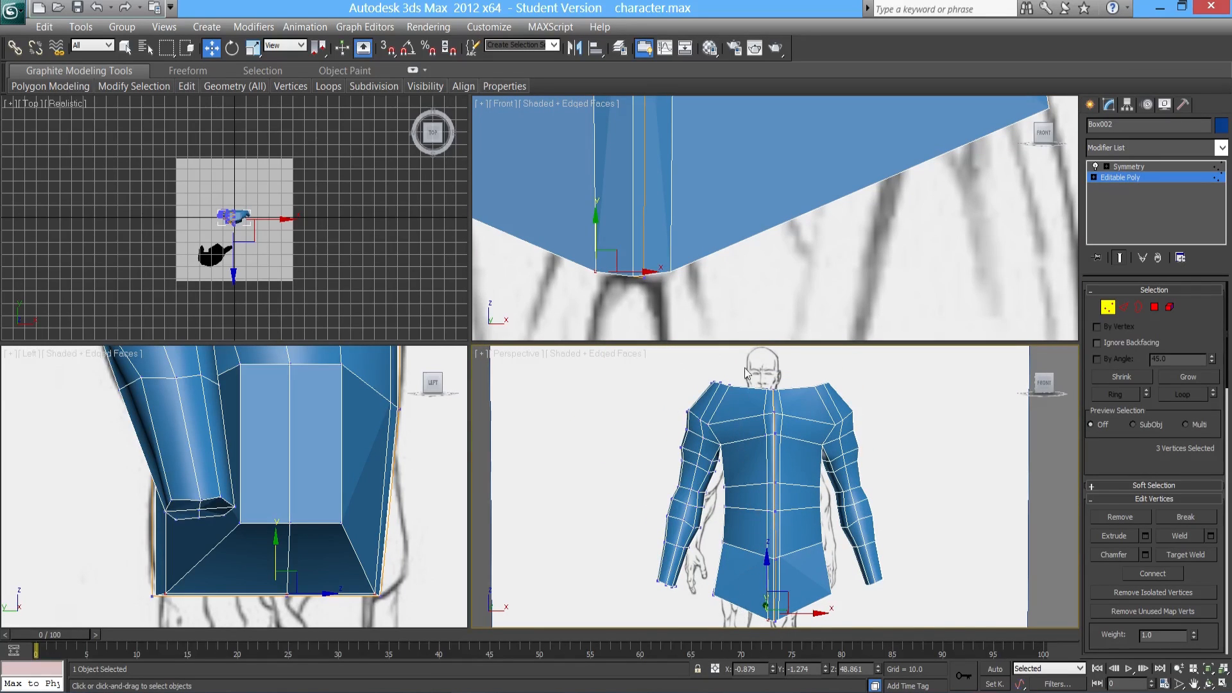
click(190, 90)
click(316, 128)
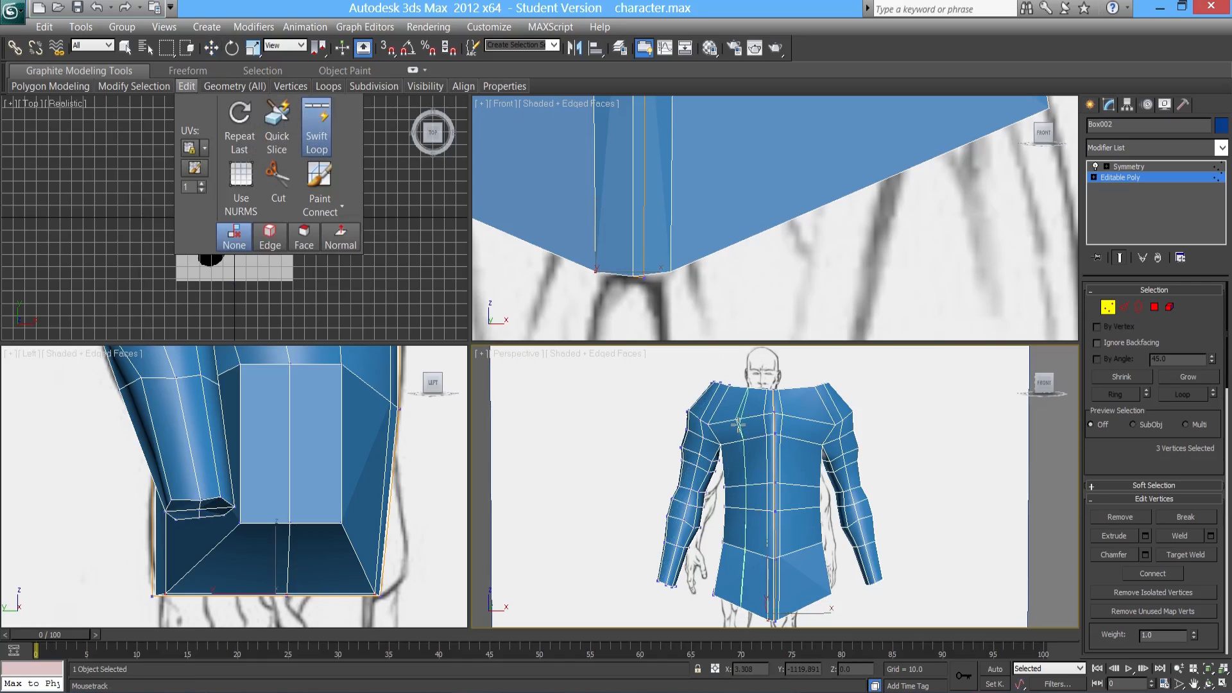
click(738, 461)
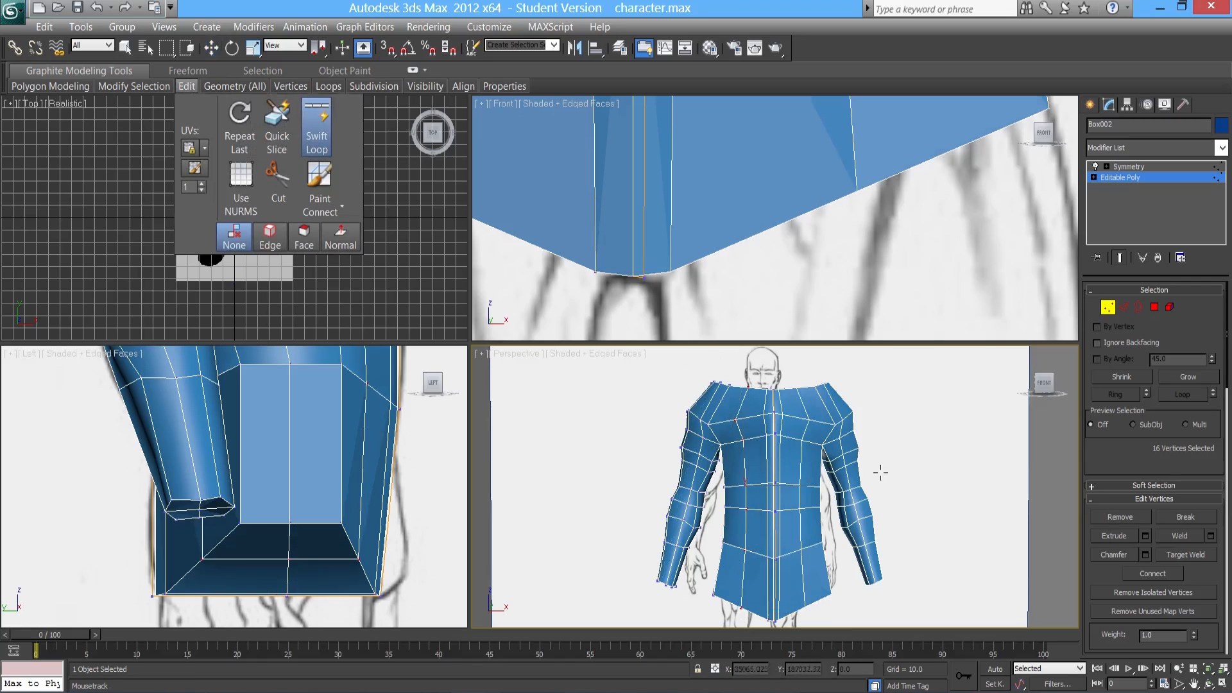
key(w)
- Move the front and rear outer corner vertices on the underside of the hips inward towards the centre line
alt+middle_drag(880, 473, 769, 439)
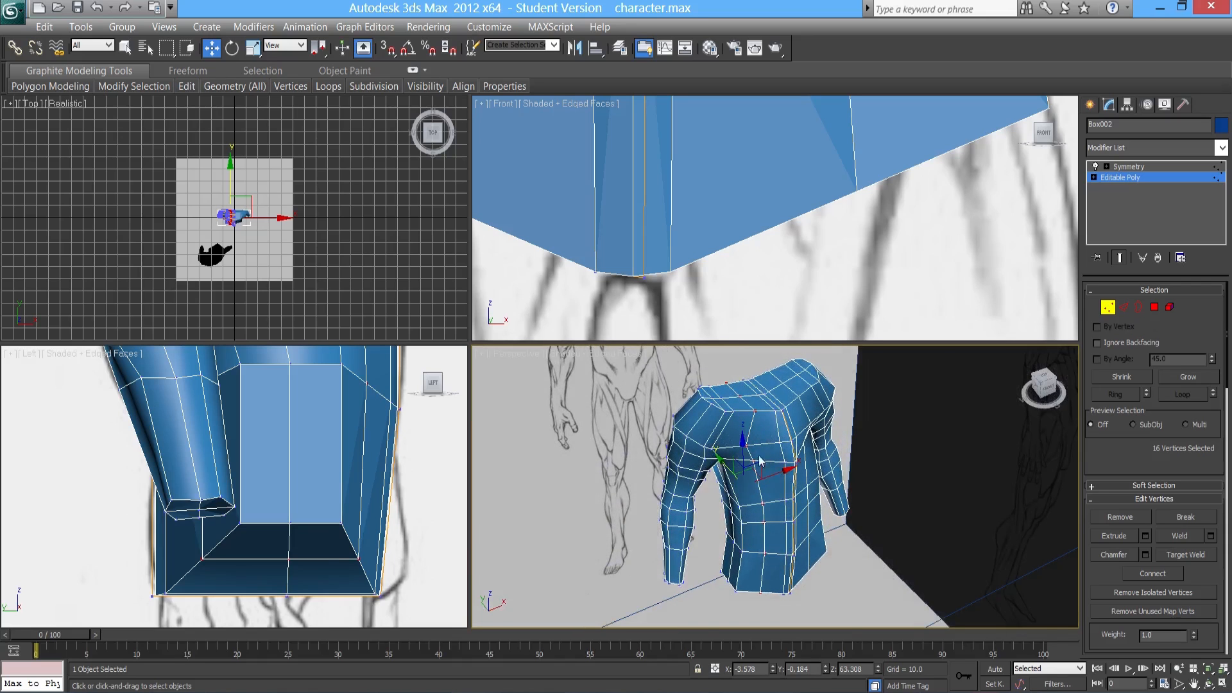
alt+middle_drag(772, 531, 741, 478)
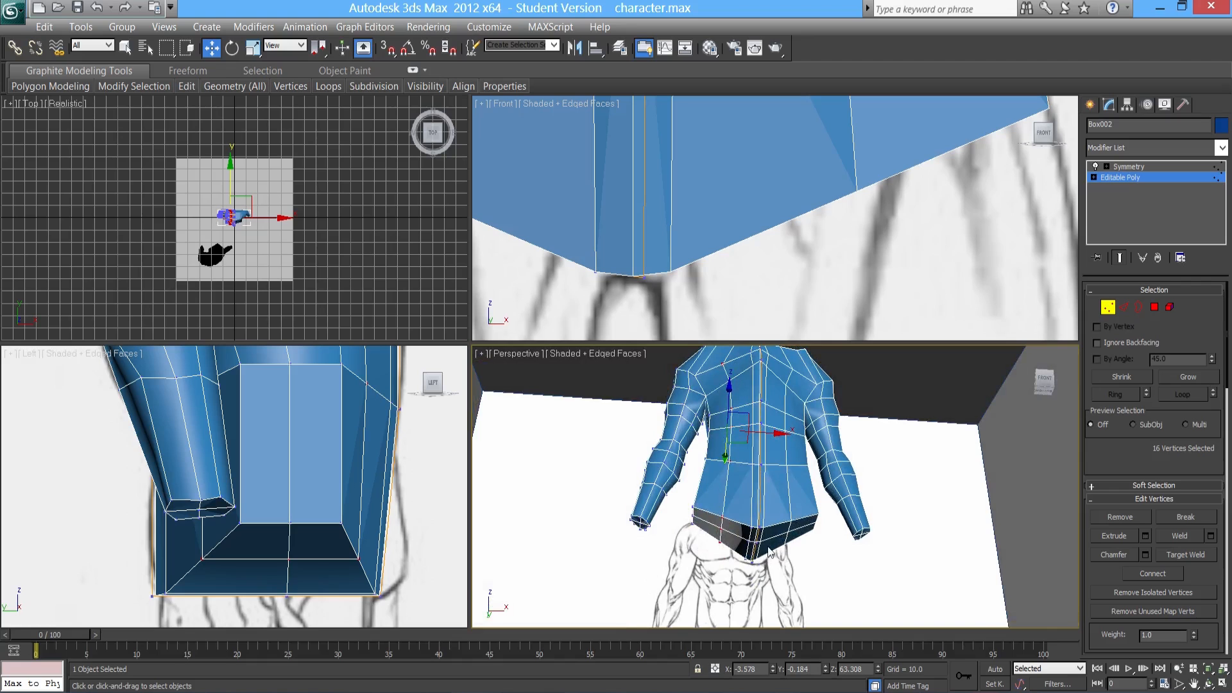
scroll(640, 263, down, 4)
middle_drag(640, 264, 778, 314)
alt+middle_drag(750, 424, 680, 472)
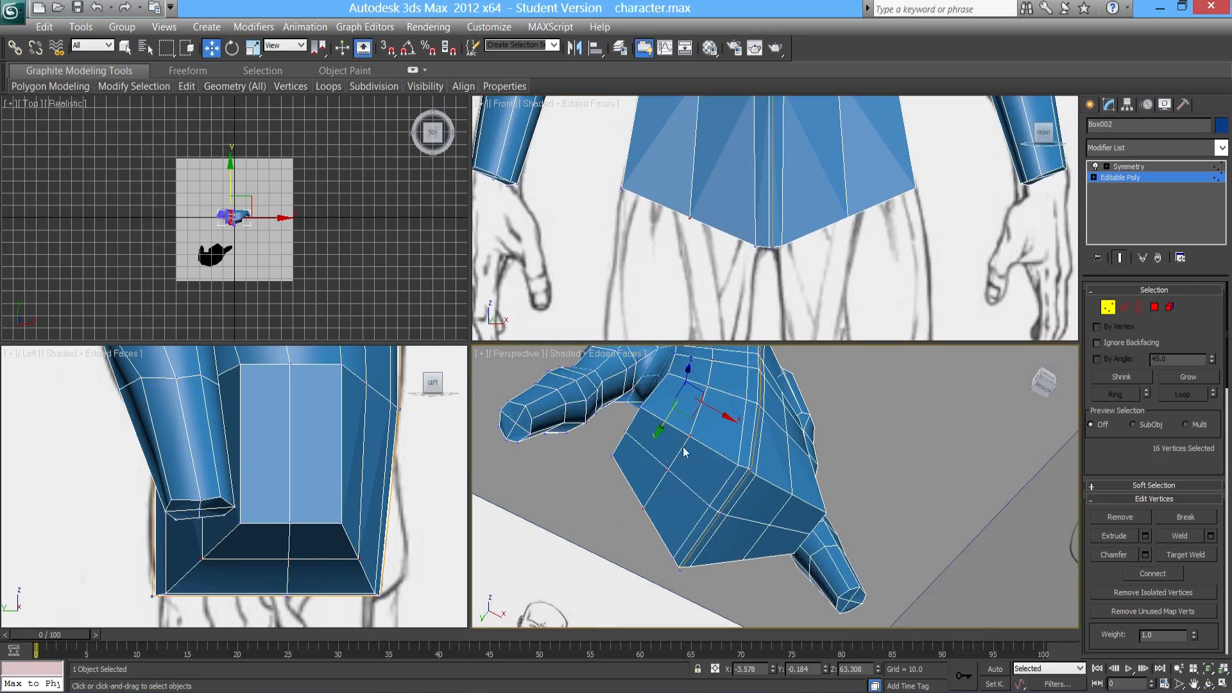
mouse_move(704, 480)
alt+middle_down()
mouse_move(744, 525)
mouse_move(706, 517)
mouse_move(671, 452)
mouse_move(697, 466)
alt+middle_up()
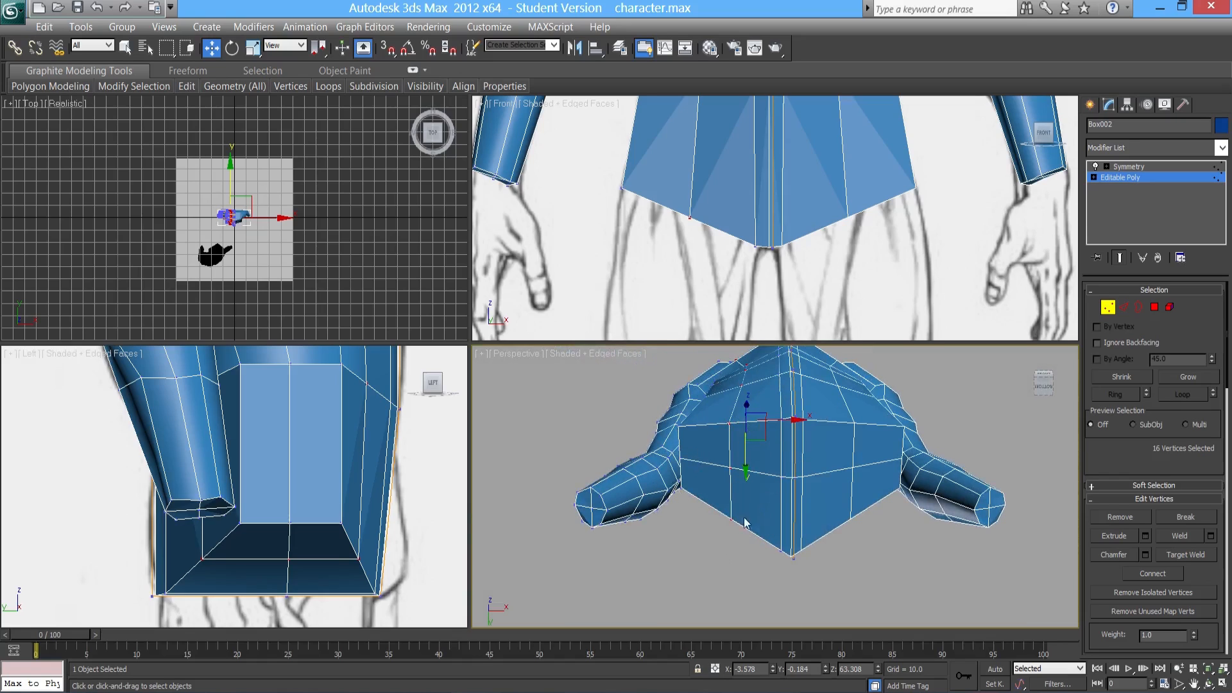
mouse_move(677, 271)
middle_down()
mouse_move(641, 270)
mouse_move(666, 255)
middle_up()
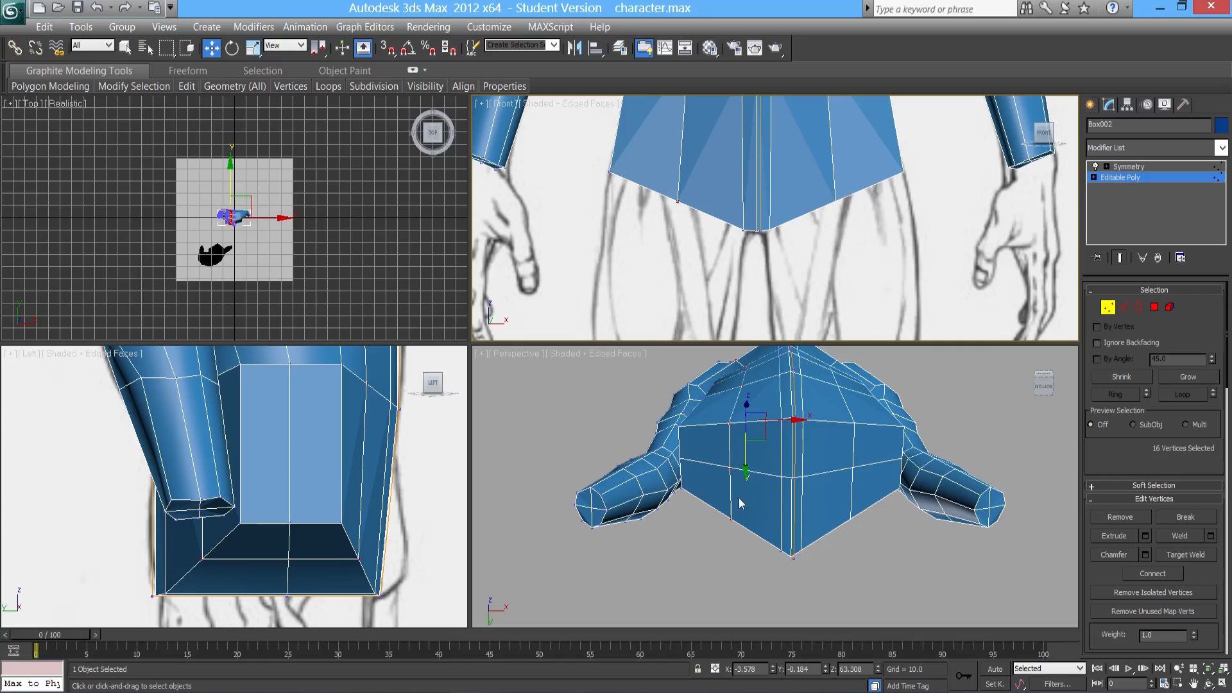
click(728, 433)
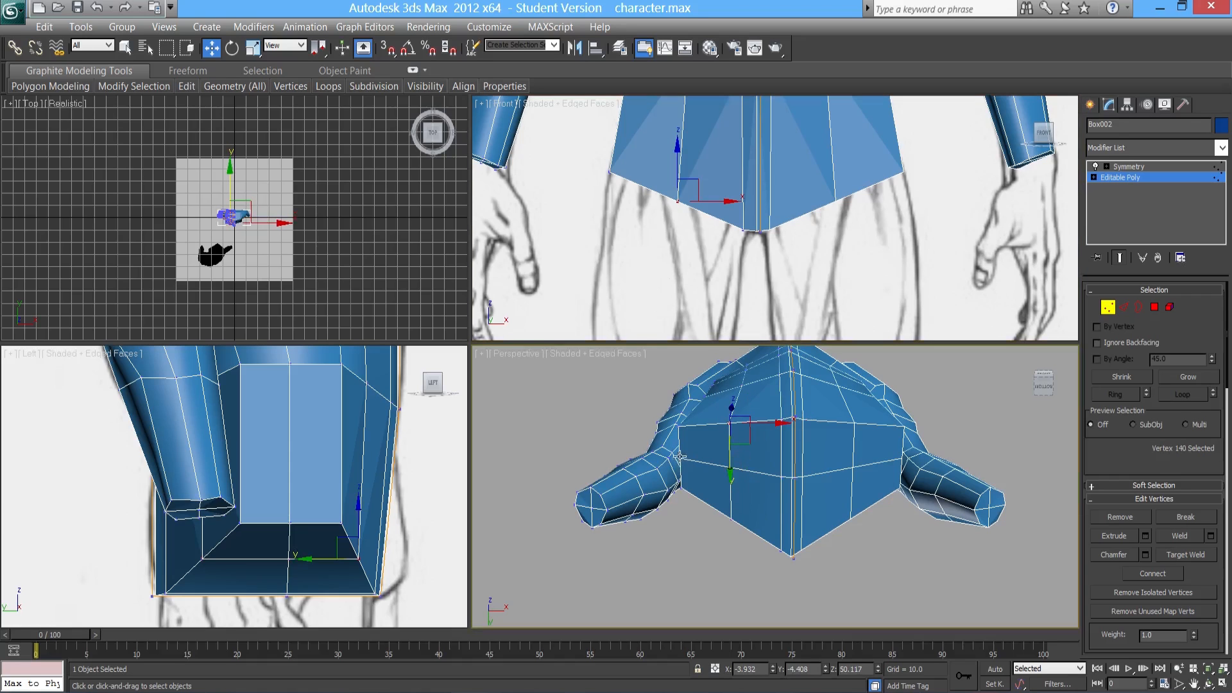
click(676, 427)
alt+middle_drag(713, 517, 787, 455)
ctrl+click(770, 500)
alt+middle_drag(802, 509, 793, 460)
drag(803, 481, 826, 488)
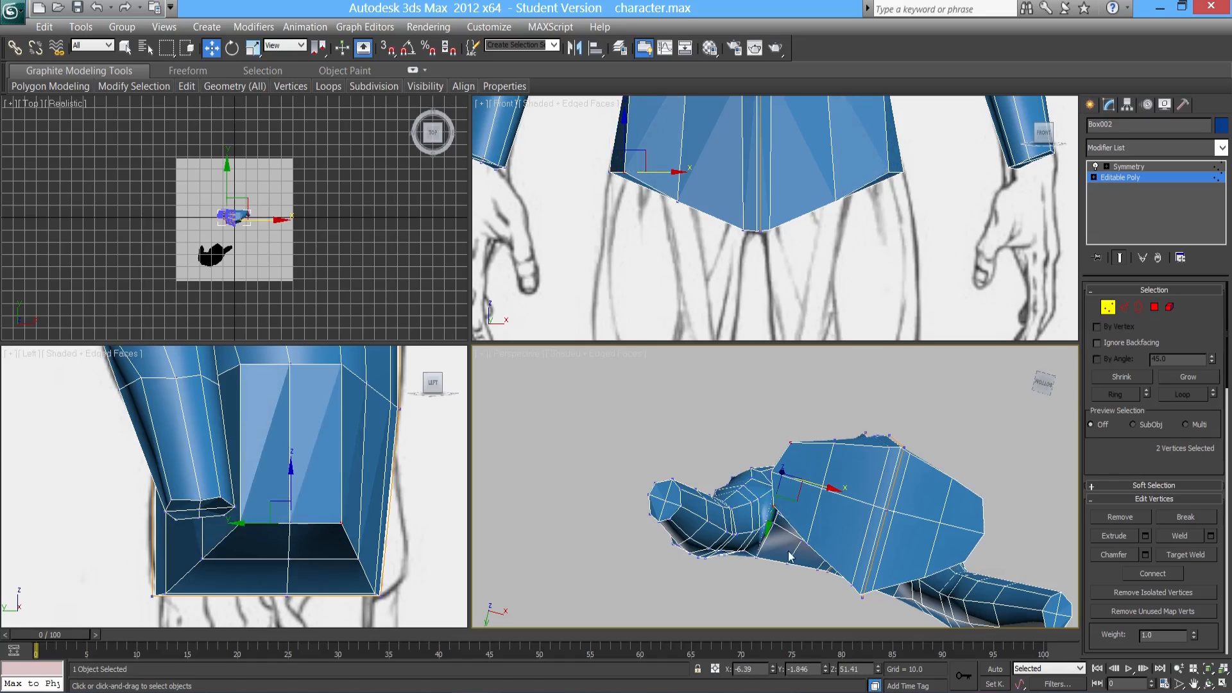
- Adjust the depth of the outer underside vertices, shifting the rear outer corner of the hips backward to round the outline
middle_drag(348, 555, 342, 555)
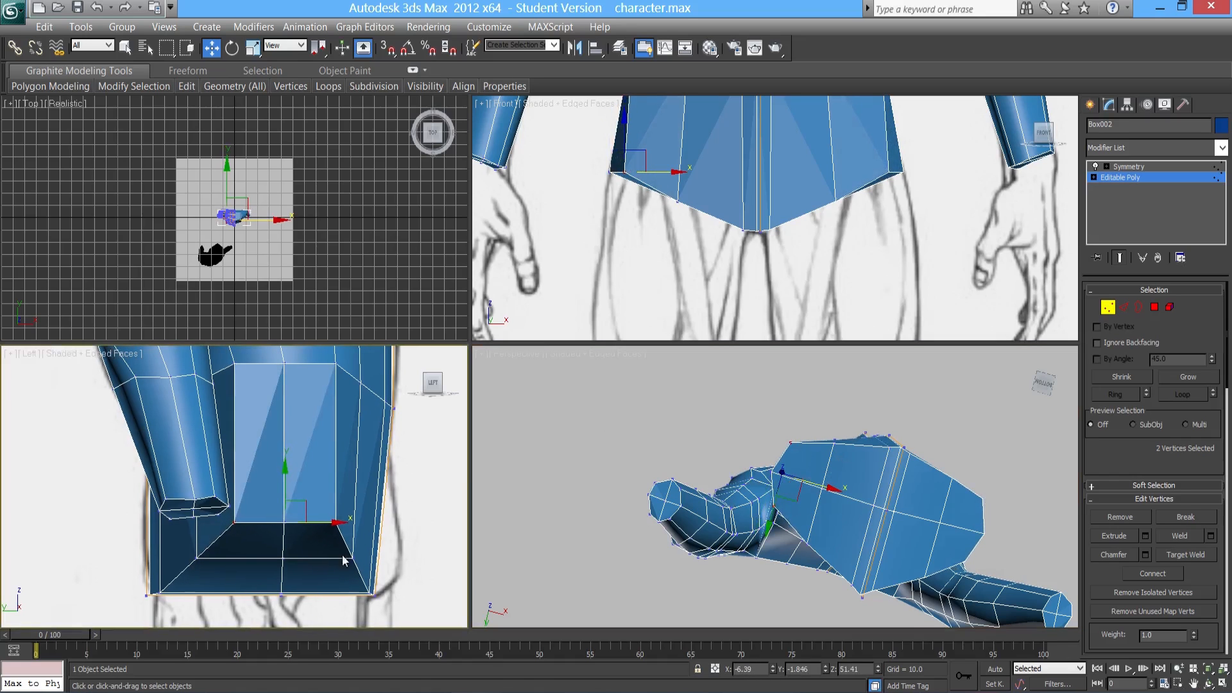
alt+middle_drag(760, 491, 764, 535)
click(762, 497)
drag(759, 546, 761, 533)
click(800, 525)
mouse_move(801, 526)
alt+middle_down()
mouse_move(841, 544)
mouse_move(922, 649)
mouse_move(932, 645)
mouse_move(802, 512)
alt+middle_up()
middle_drag(295, 536, 327, 518)
drag(273, 543, 257, 542)
- Reposition individual vertices around the rear of the hip section to smooth its rounded outline
alt+middle_drag(712, 507, 699, 552)
click(798, 518)
drag(698, 553, 710, 551)
alt+middle_drag(697, 494, 737, 509)
click(751, 507)
drag(723, 526, 741, 521)
alt+middle_drag(741, 521, 806, 541)
scroll(779, 443, down, 3)
scroll(814, 537, down, 4)
scroll(814, 537, up, 4)
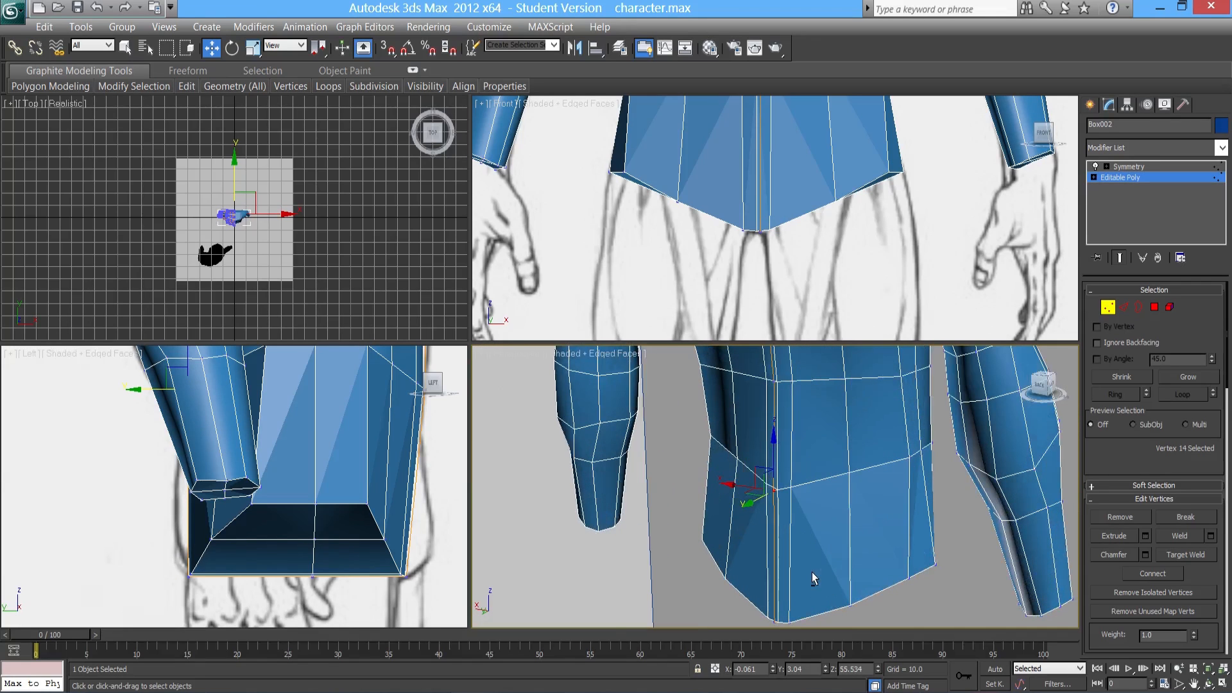
- Raise the rear centre vertex of the hip section's upper edge slightly and compare the mesh with the side reference in see-through mode
alt+middle_drag(796, 533, 679, 474)
scroll(839, 517, up, 4)
drag(654, 445, 654, 434)
mouse_move(655, 436)
alt+middle_down()
mouse_move(710, 503)
mouse_move(763, 489)
mouse_move(720, 490)
mouse_move(743, 515)
mouse_move(729, 431)
mouse_move(712, 481)
mouse_move(655, 455)
alt+middle_up()
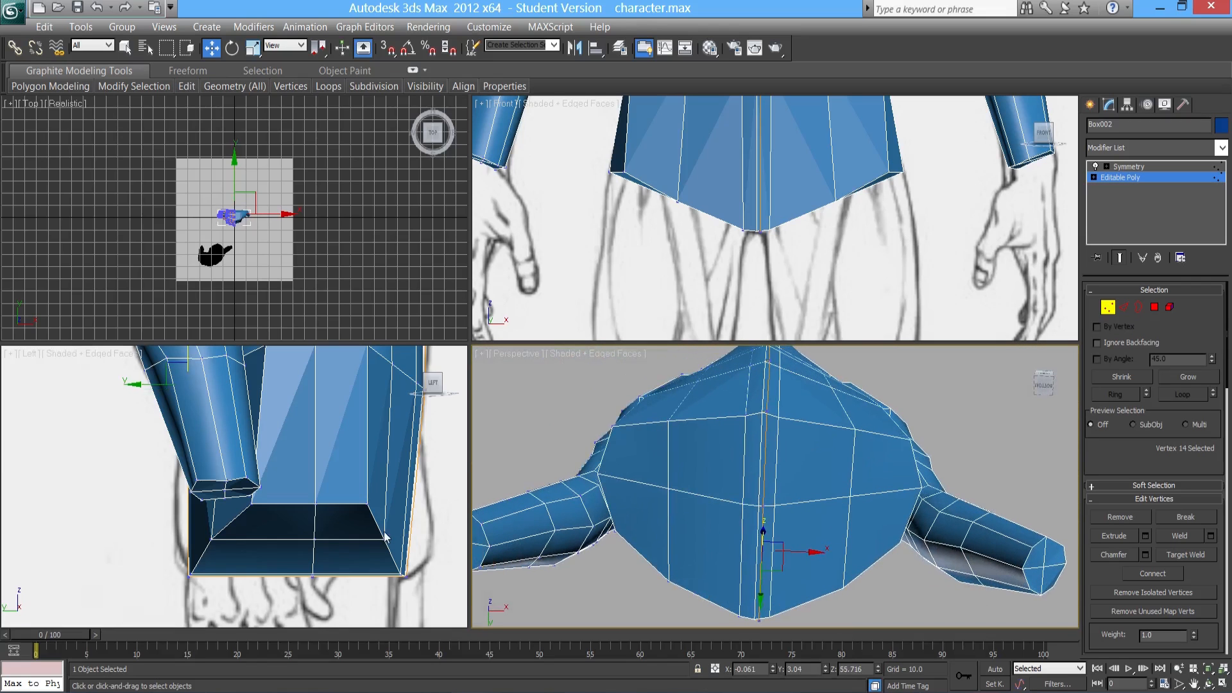
scroll(378, 513, up, 3)
key(alt+x)
scroll(378, 514, up, 1)
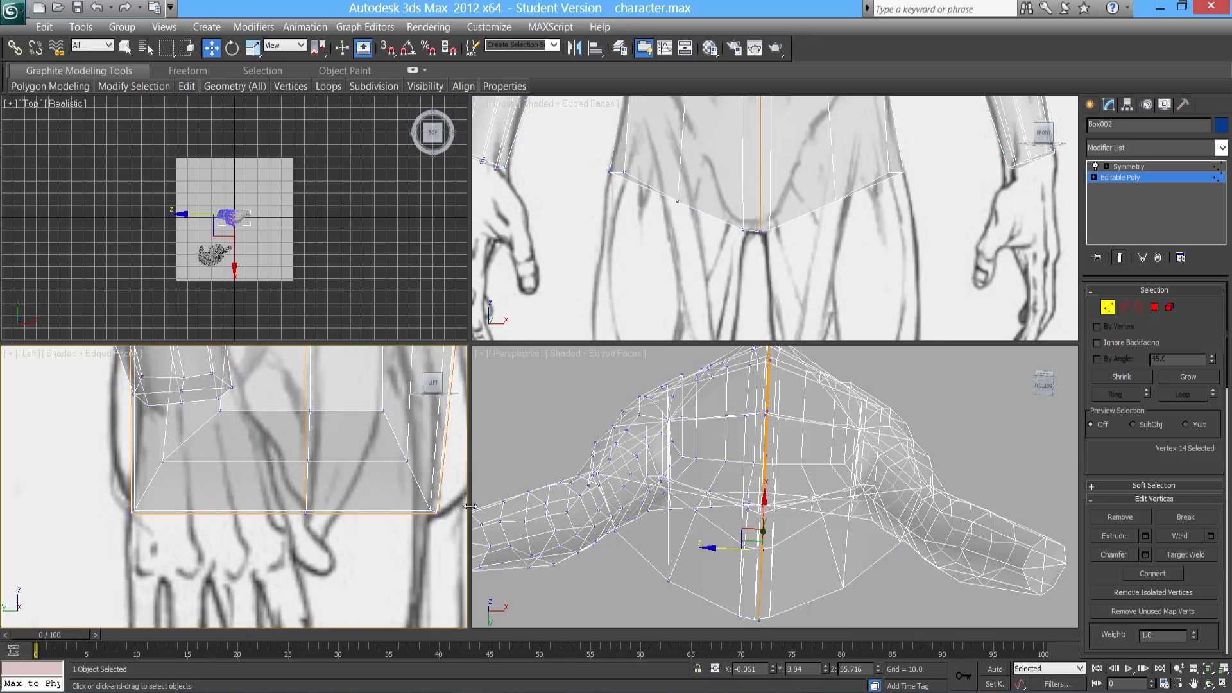
key(alt+x)
alt+middle_drag(624, 460, 694, 491)
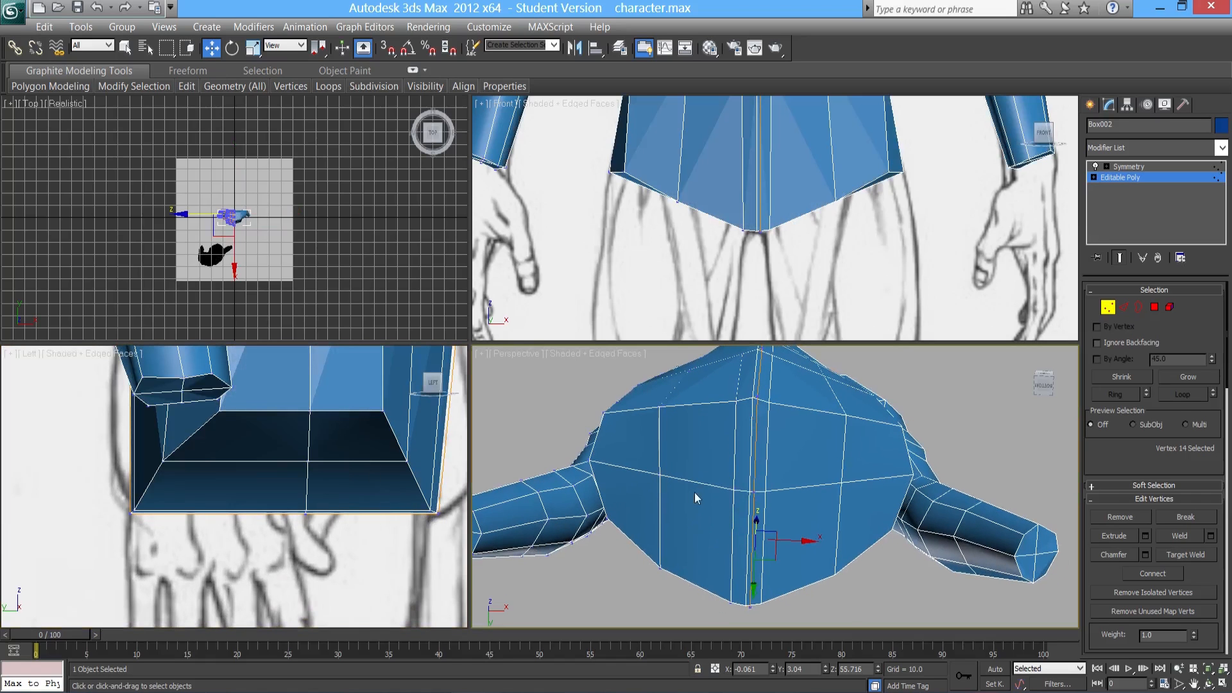
- Move the front and rear bottom vertices beside the centre line outward to widen both ends of the crotch strip
click(737, 401)
alt+middle_drag(739, 449, 756, 481)
scroll(765, 479, up, 4)
middle_drag(764, 398, 791, 450)
drag(792, 412, 774, 419)
alt+middle_drag(775, 419, 788, 539)
click(737, 482)
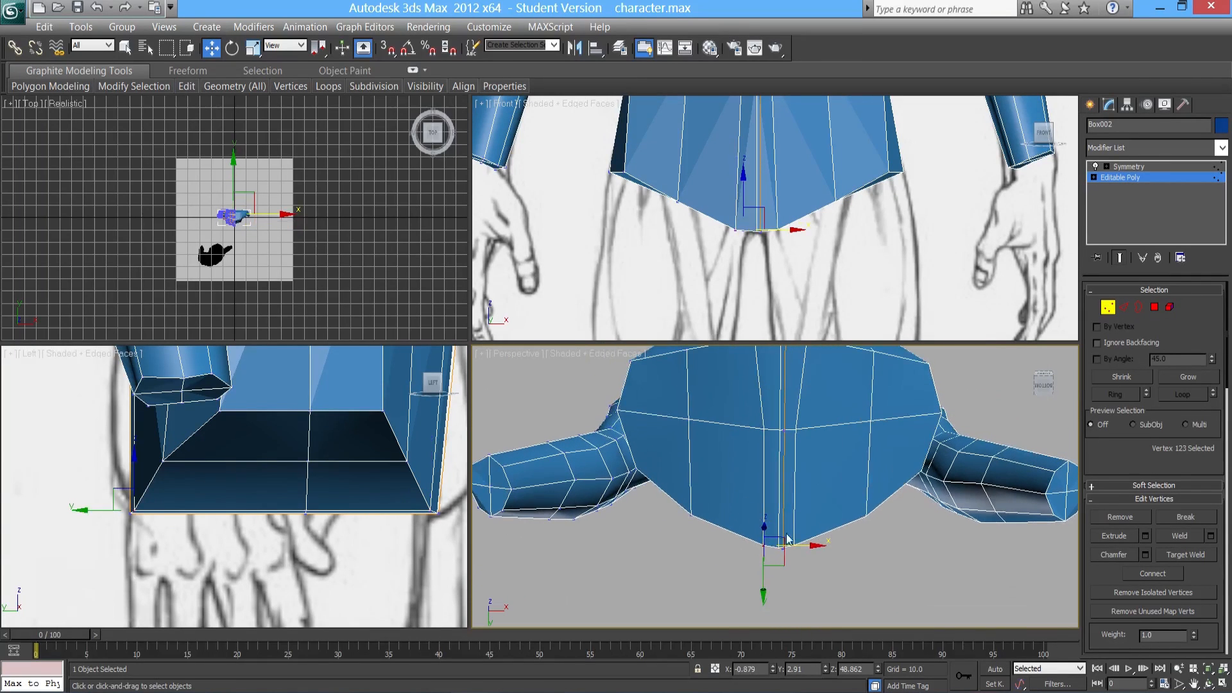
drag(790, 546, 780, 546)
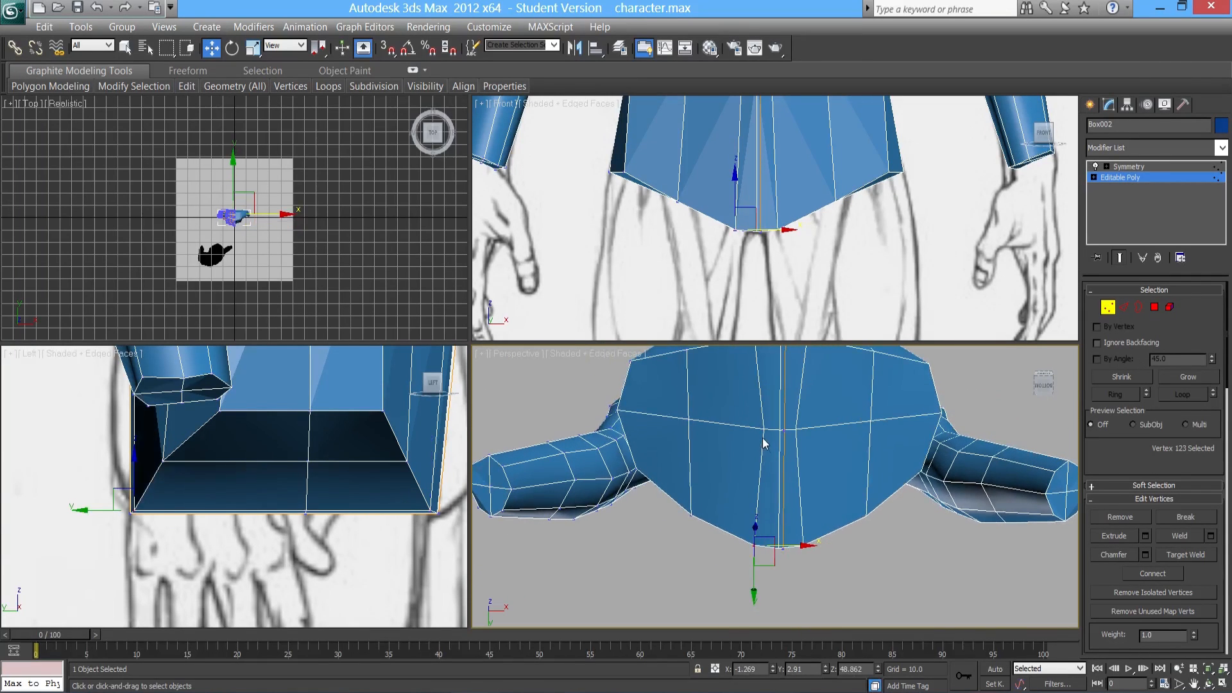
- Move the middle underside vertex beside the centre line slightly inward to narrow the middle of the crotch strip
click(762, 431)
alt+middle_drag(762, 431, 799, 482)
drag(802, 485, 810, 487)
alt+middle_drag(810, 487, 801, 491)
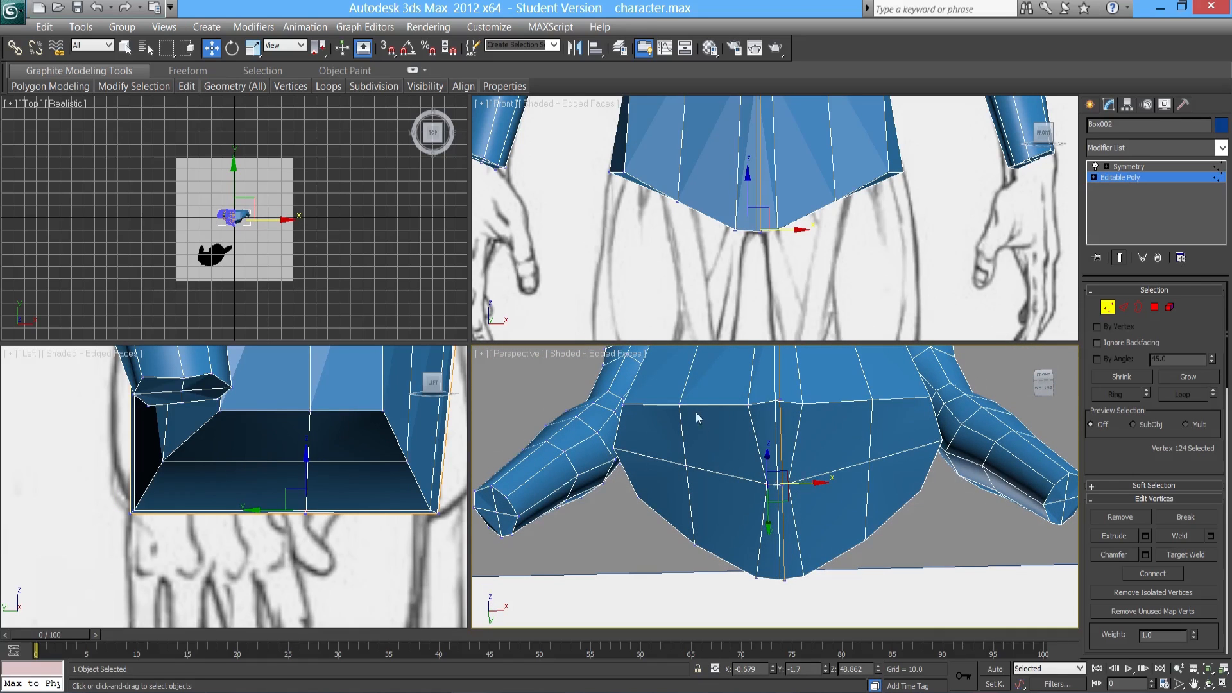
- Move the front vertex of the mid-thigh loop on the underside slightly forward to round the front outline
alt+middle_drag(696, 414, 710, 424)
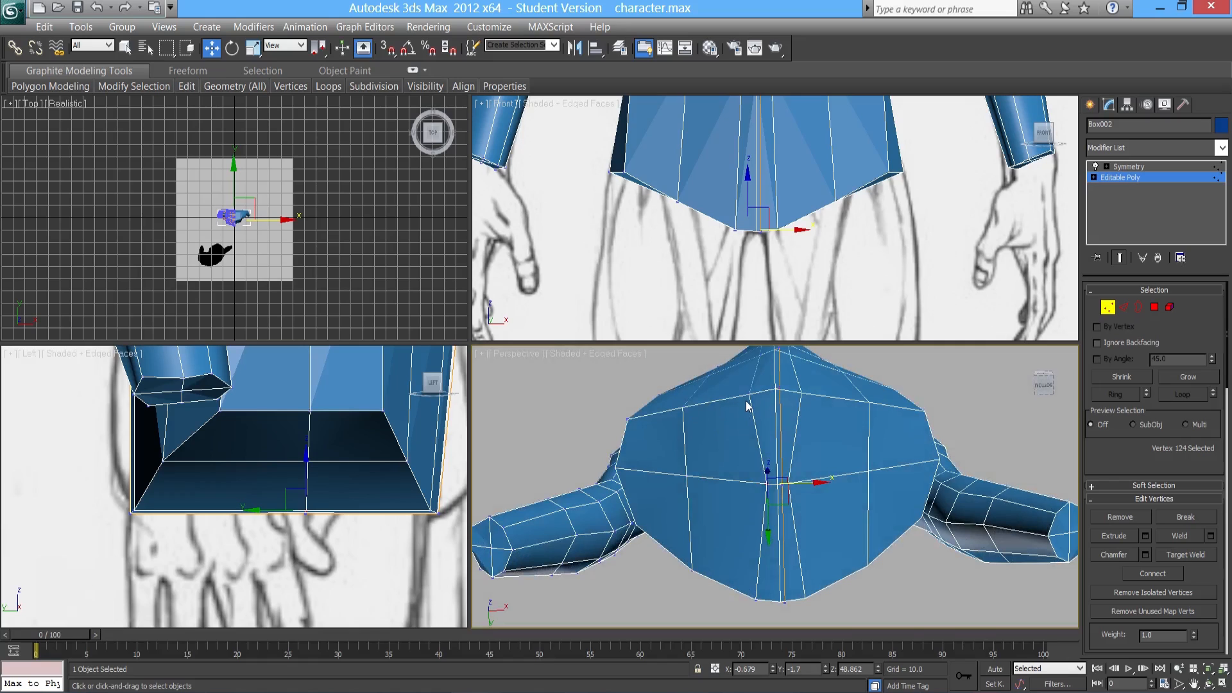
click(682, 407)
alt+middle_drag(683, 406, 690, 449)
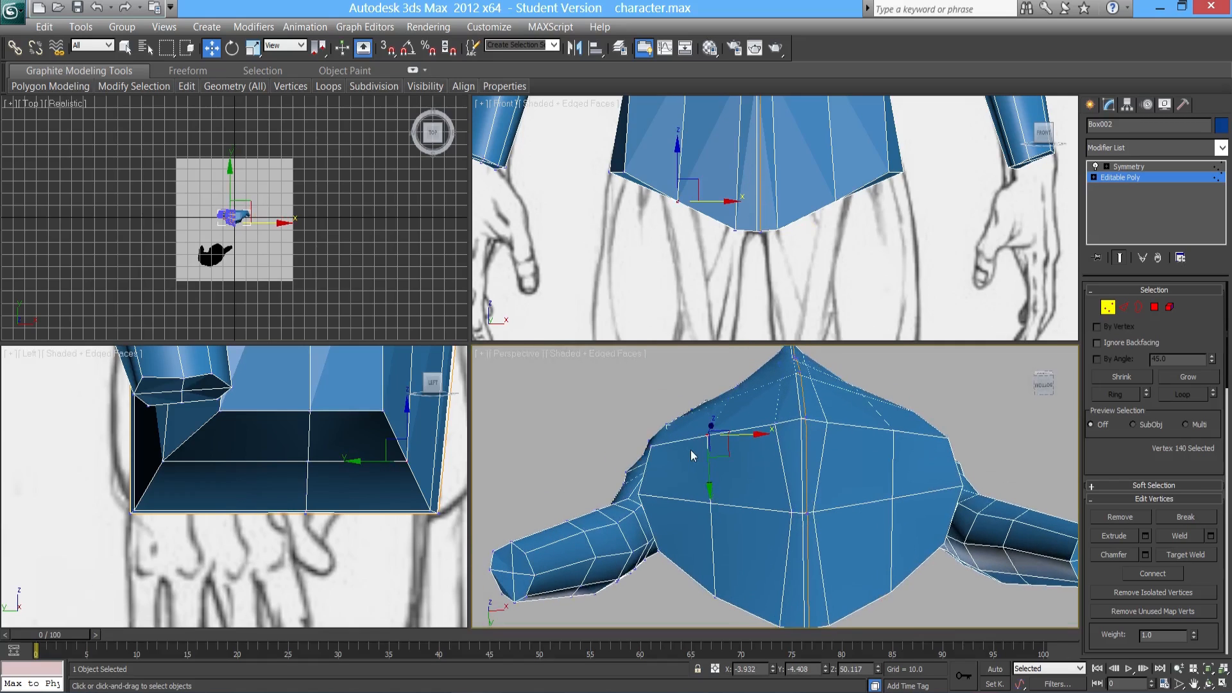
drag(706, 485, 708, 473)
- Select the two rear bottom vertices at the centre of the underside and move them forward, checking against the side reference
middle_drag(731, 609, 701, 543)
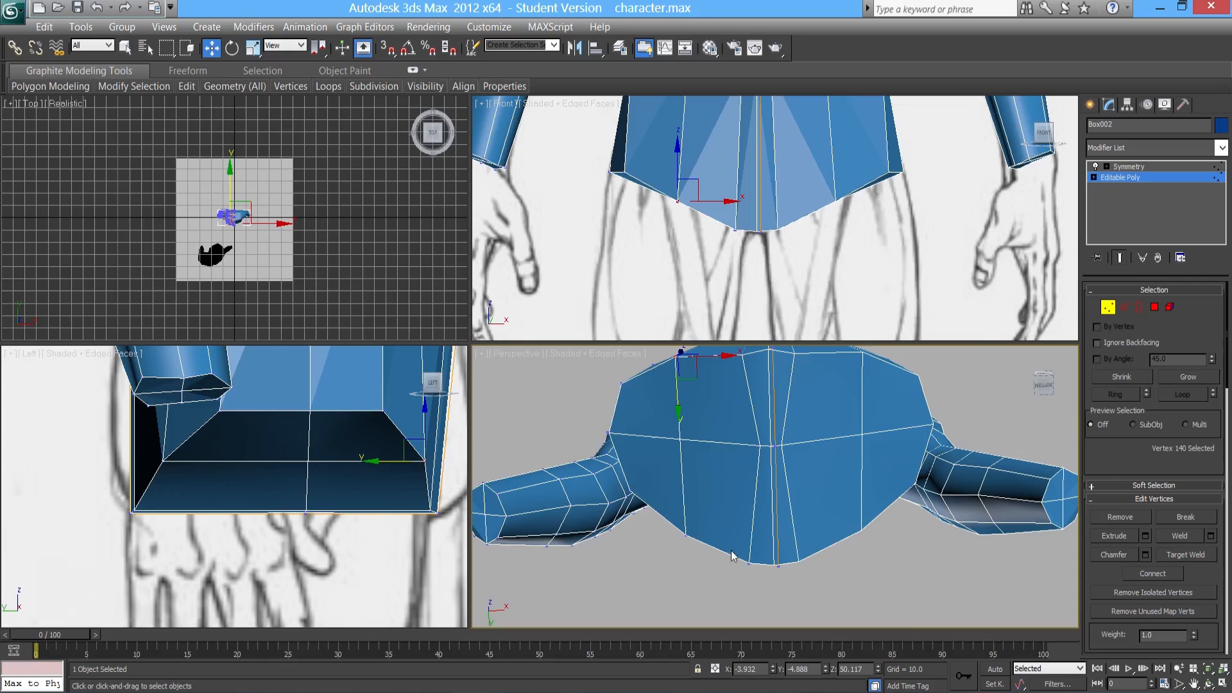
alt+middle_drag(662, 545, 769, 464)
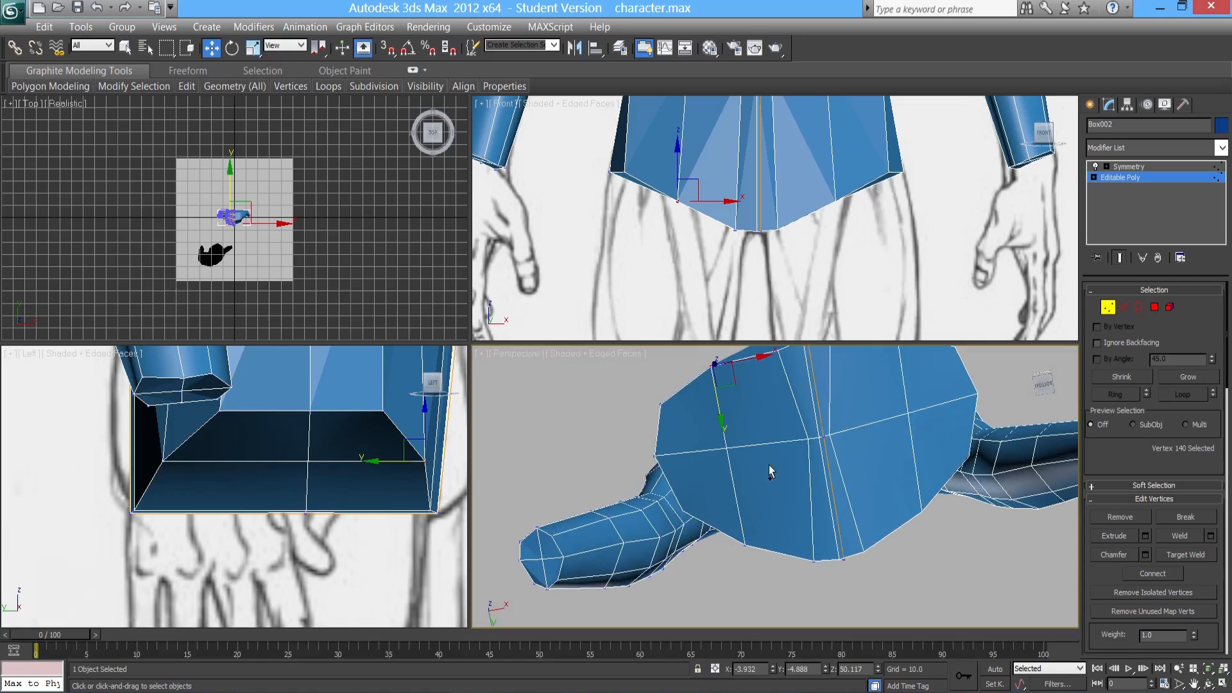
alt+middle_drag(857, 556, 825, 582)
drag(825, 582, 756, 537)
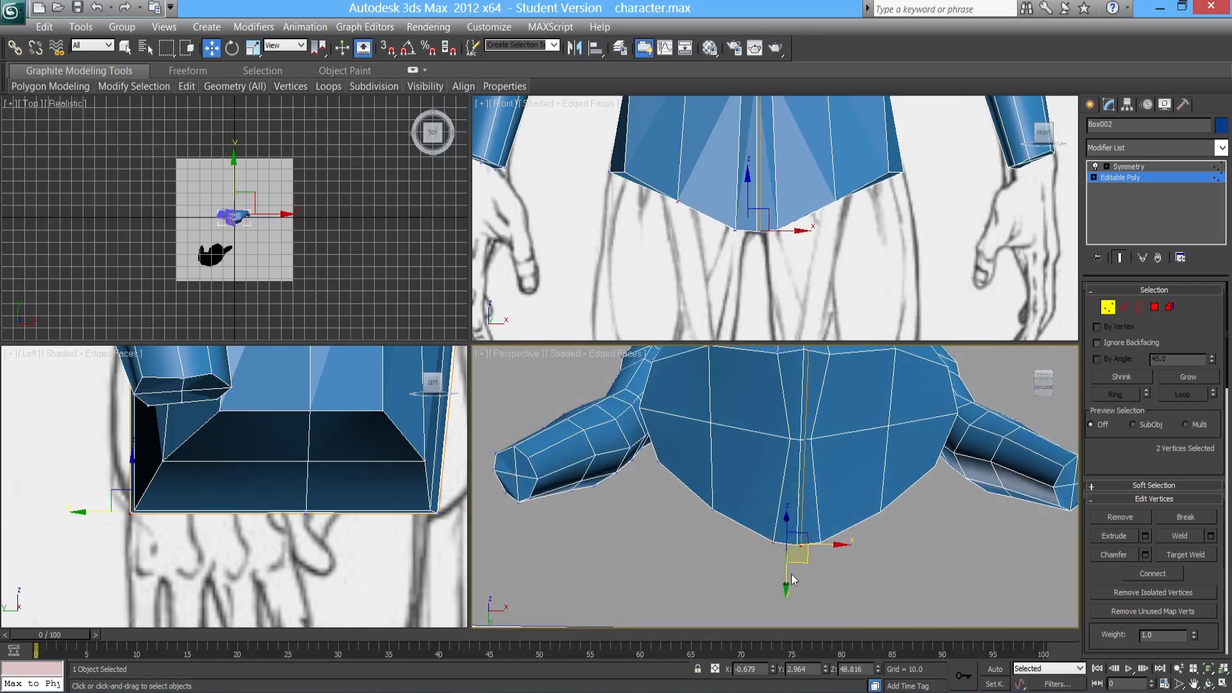
drag(786, 584, 785, 558)
scroll(132, 449, down, 2)
middle_drag(140, 454, 179, 461)
scroll(205, 488, down, 3)
middle_drag(247, 527, 243, 515)
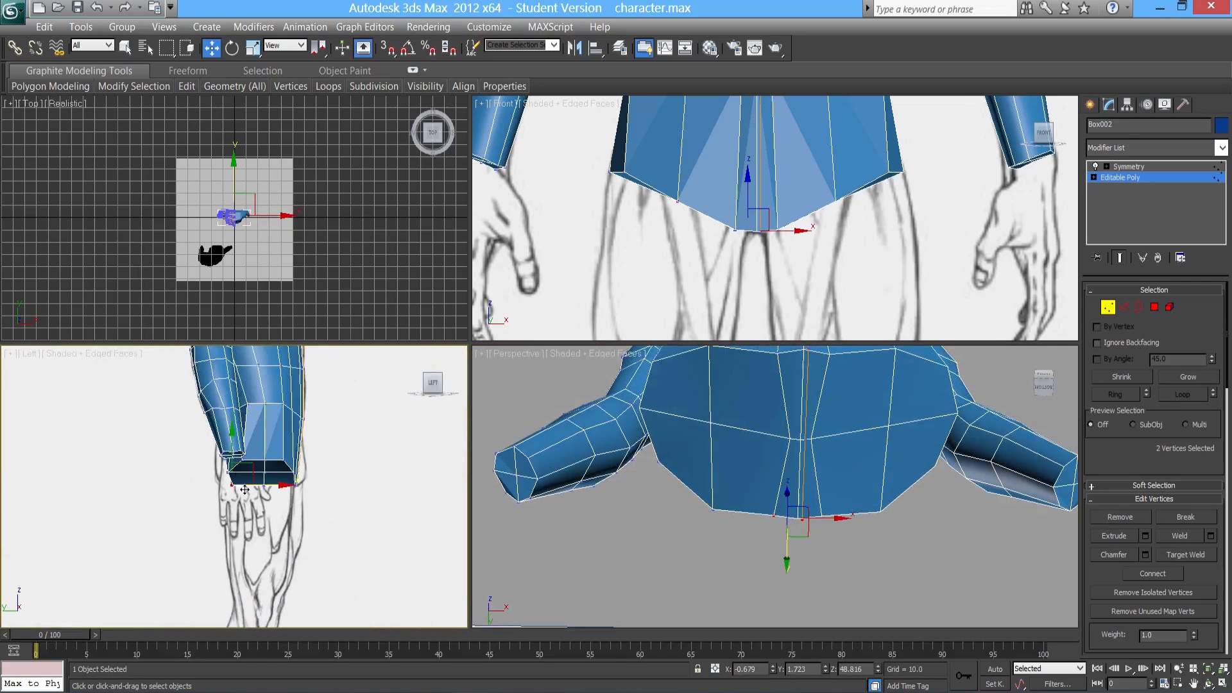
scroll(275, 503, up, 1)
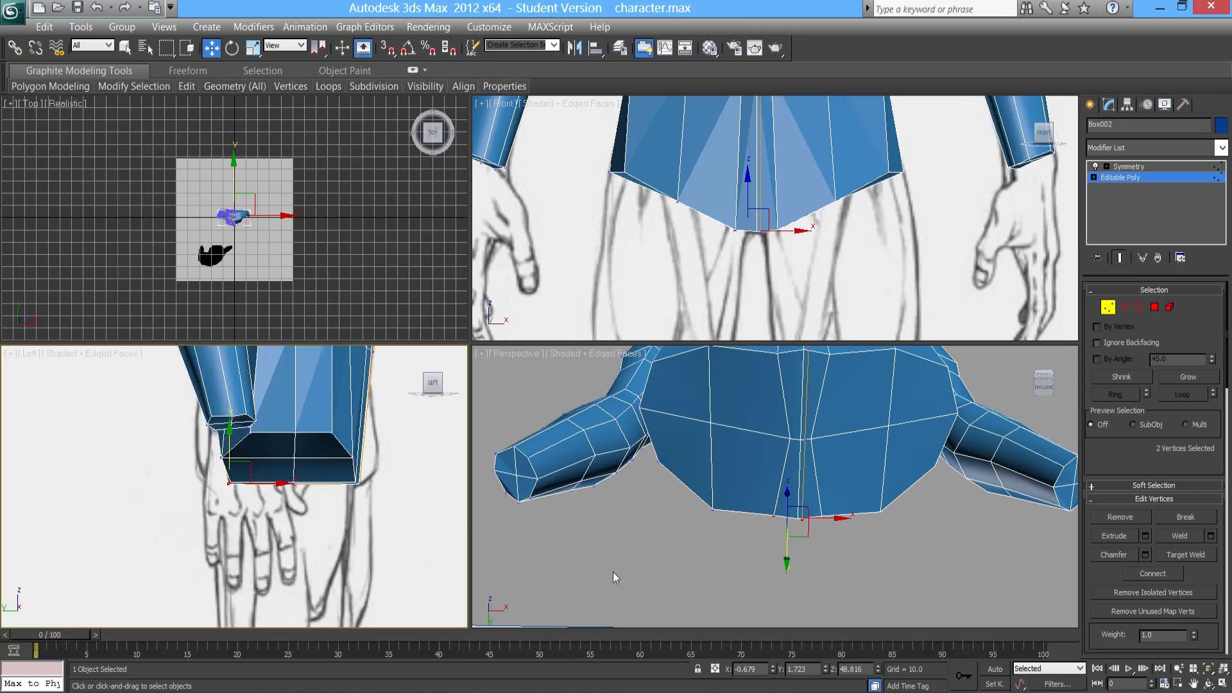
- Add the two outer rear underside vertices to the selection and move all four backward to fill out the buttocks
ctrl+click(656, 461)
ctrl+click(713, 510)
drag(734, 535, 745, 558)
mouse_move(707, 550)
alt+middle_down()
mouse_move(676, 539)
mouse_move(842, 518)
mouse_move(841, 534)
mouse_move(689, 519)
mouse_move(744, 509)
alt+middle_up()
scroll(730, 530, up, 3)
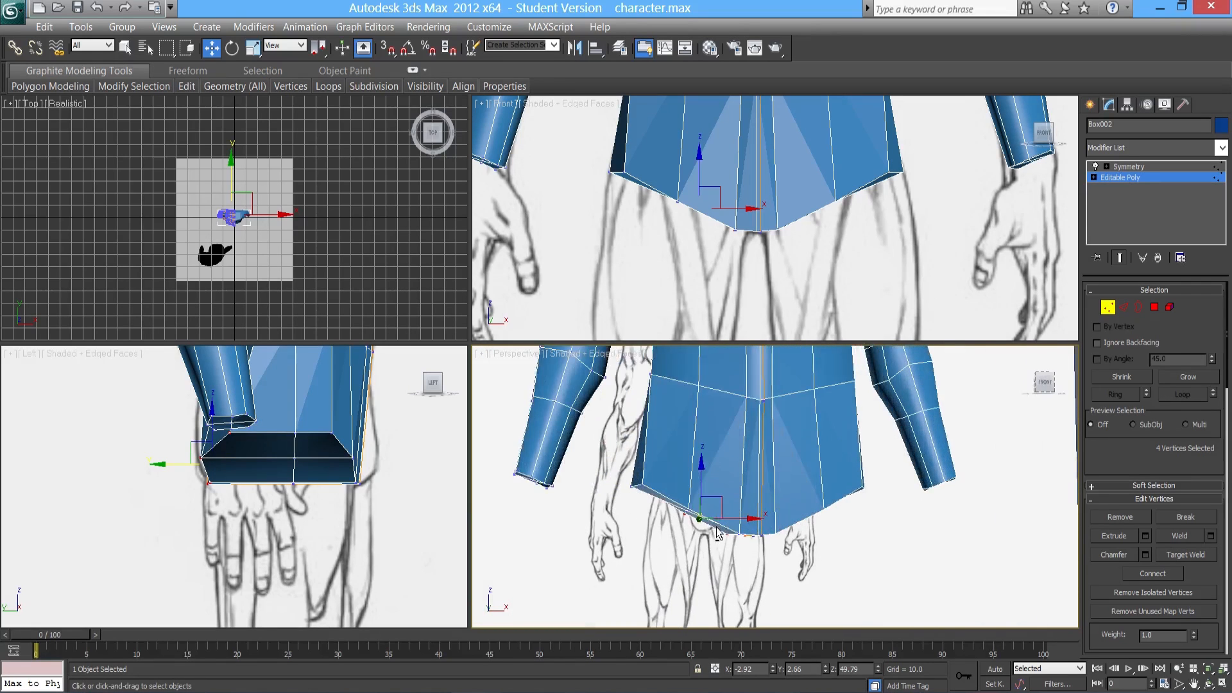
- Select the four underside polygons of the leg base in Polygon mode, leaving out the narrow crotch strip at the centre
alt+middle_drag(730, 530, 694, 527)
click(1154, 307)
alt+middle_drag(719, 449, 710, 485)
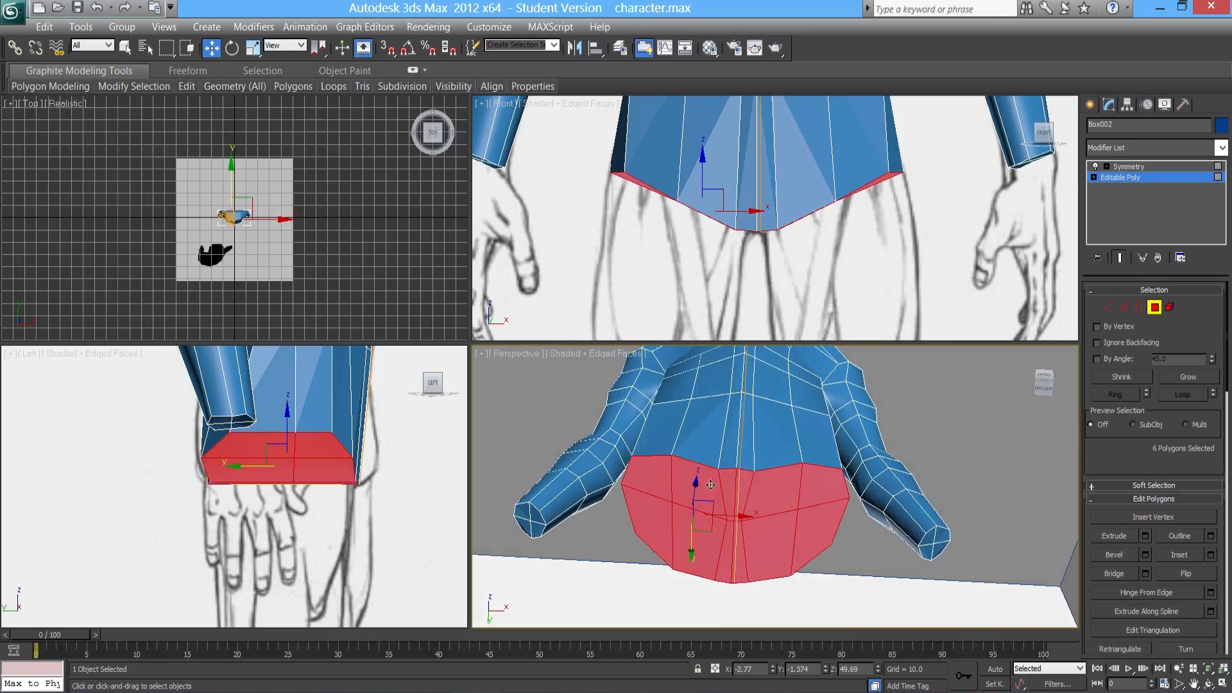
click(659, 483)
ctrl+click(659, 516)
ctrl+click(678, 526)
ctrl+click(685, 489)
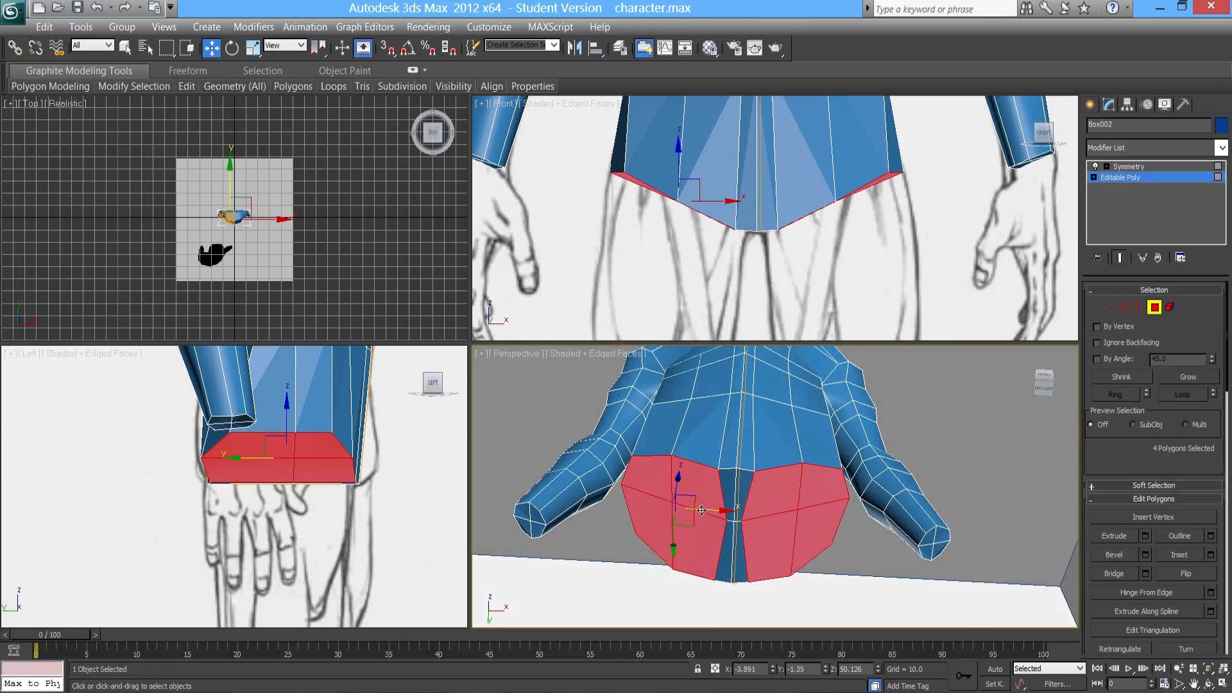
alt+middle_drag(671, 510, 664, 510)
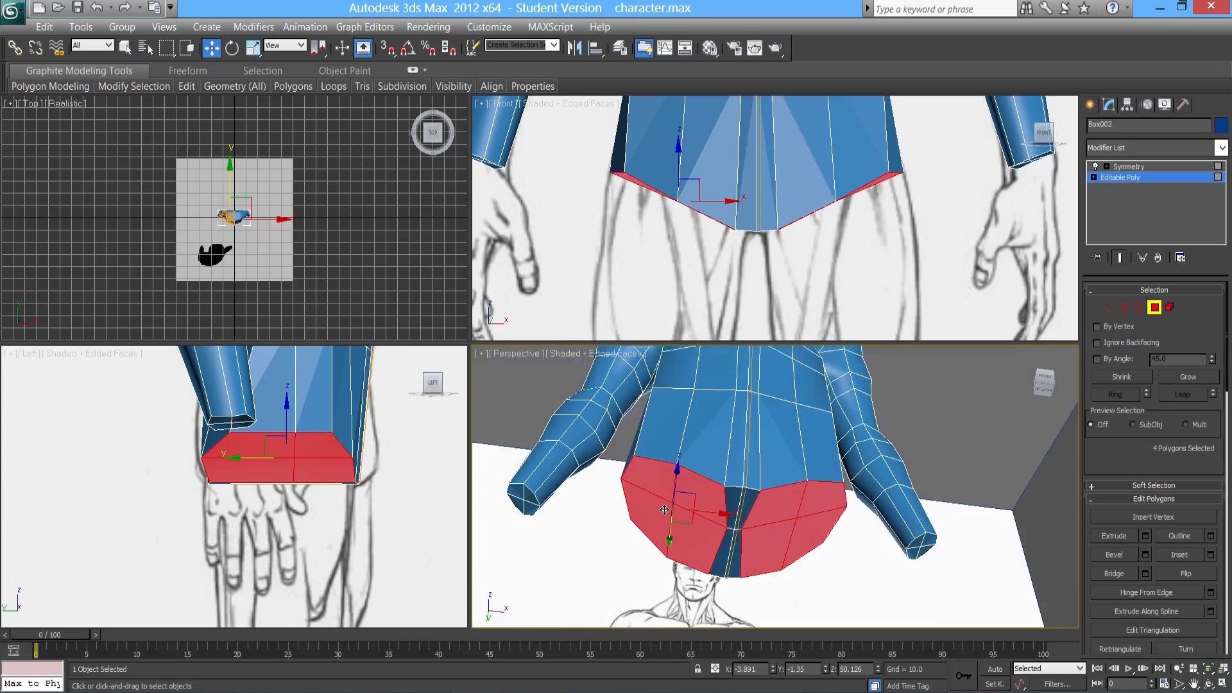
click(732, 499)
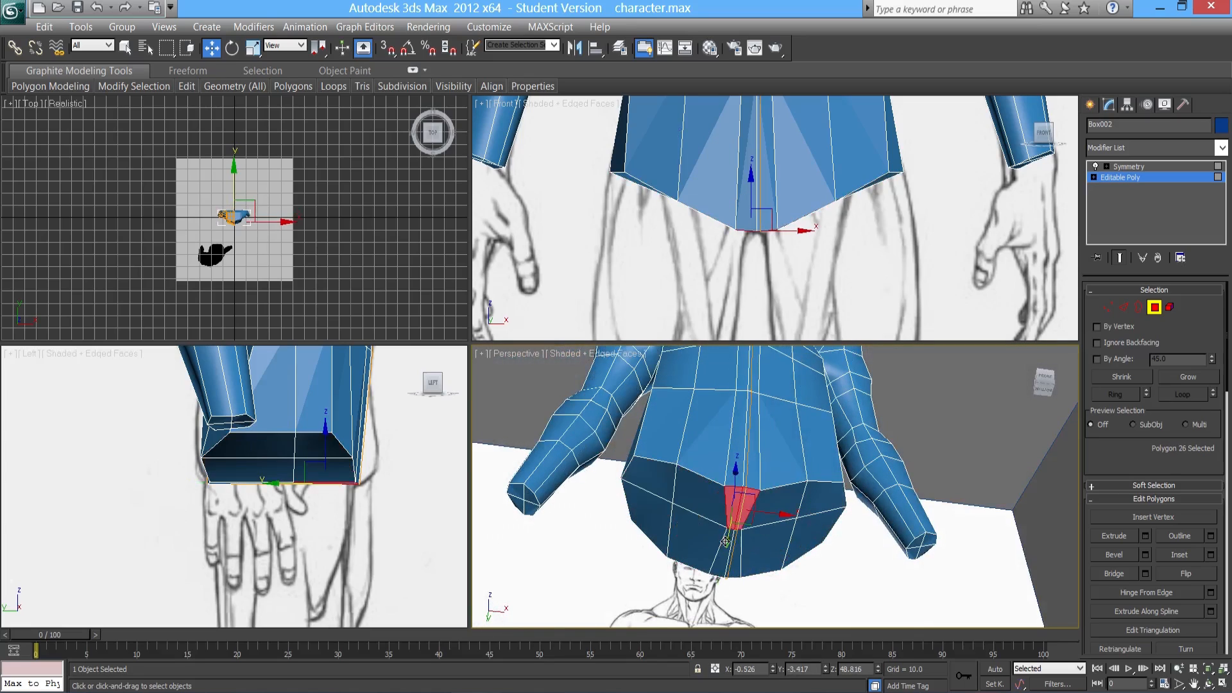
key(ctrl+z)
alt+middle_drag(706, 513, 715, 564)
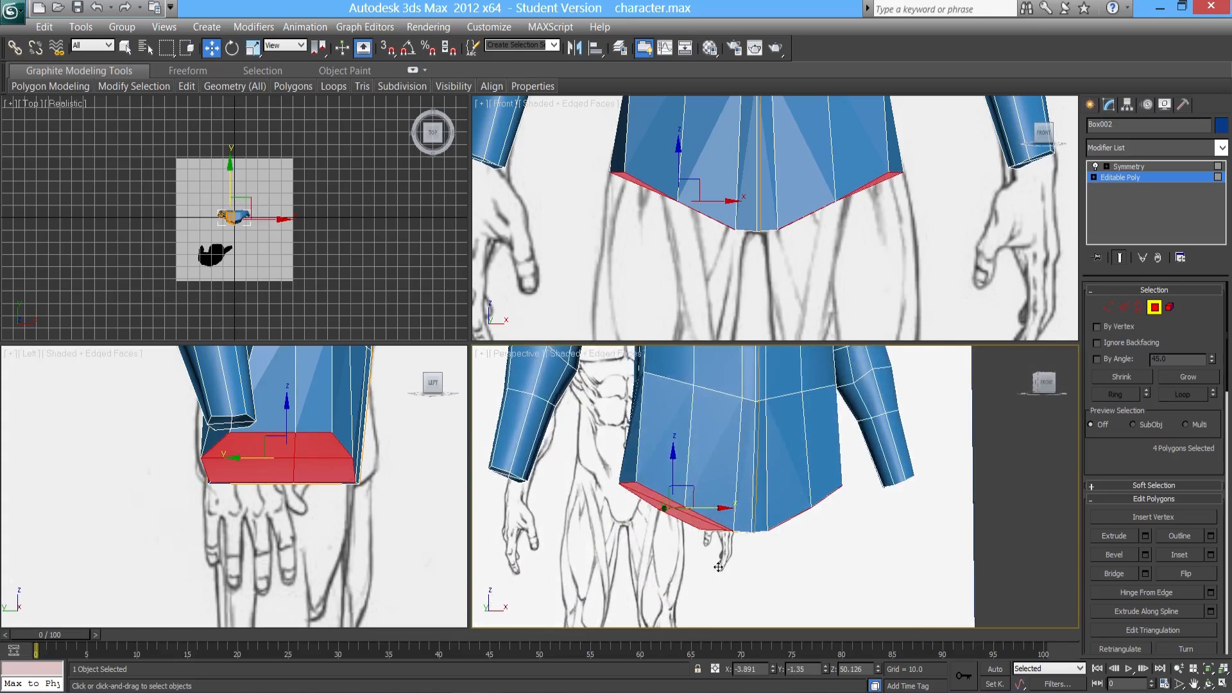
- Extrude the four selected underside polygons down to about knee height on the front reference to start the leg
scroll(715, 565, down, 3)
scroll(692, 276, down, 3)
middle_drag(692, 276, 695, 232)
scroll(689, 257, up, 1)
scroll(706, 242, down, 1)
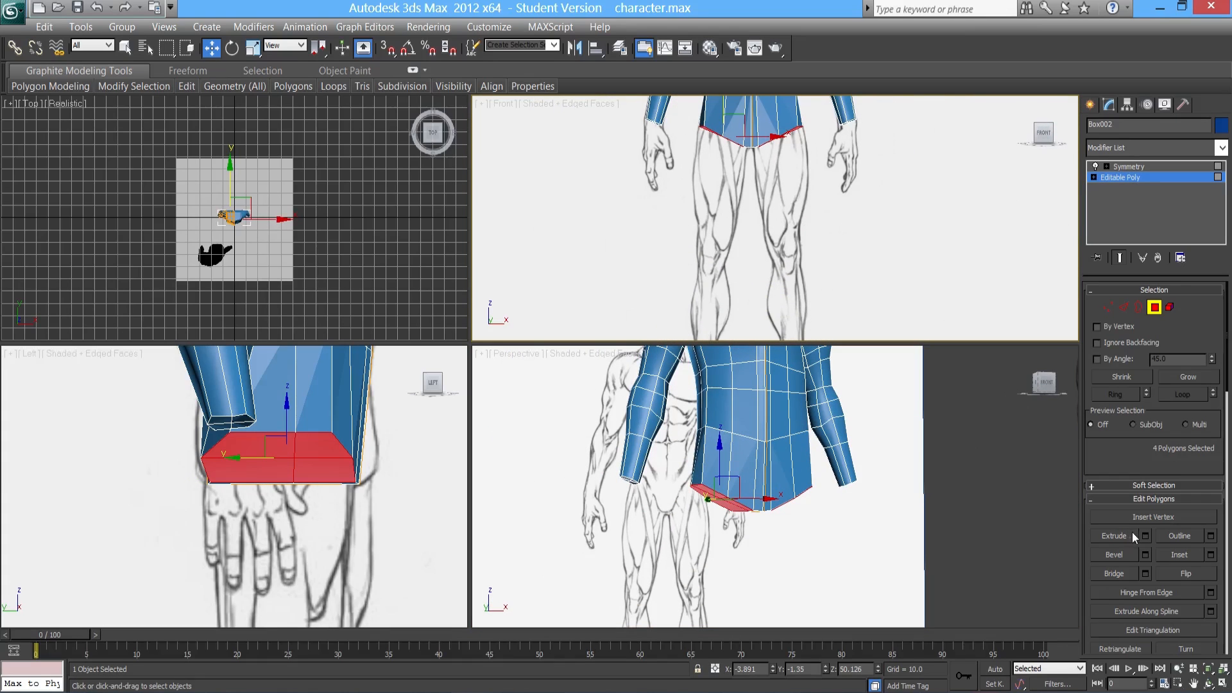
scroll(1131, 528, down, 2)
click(1146, 474)
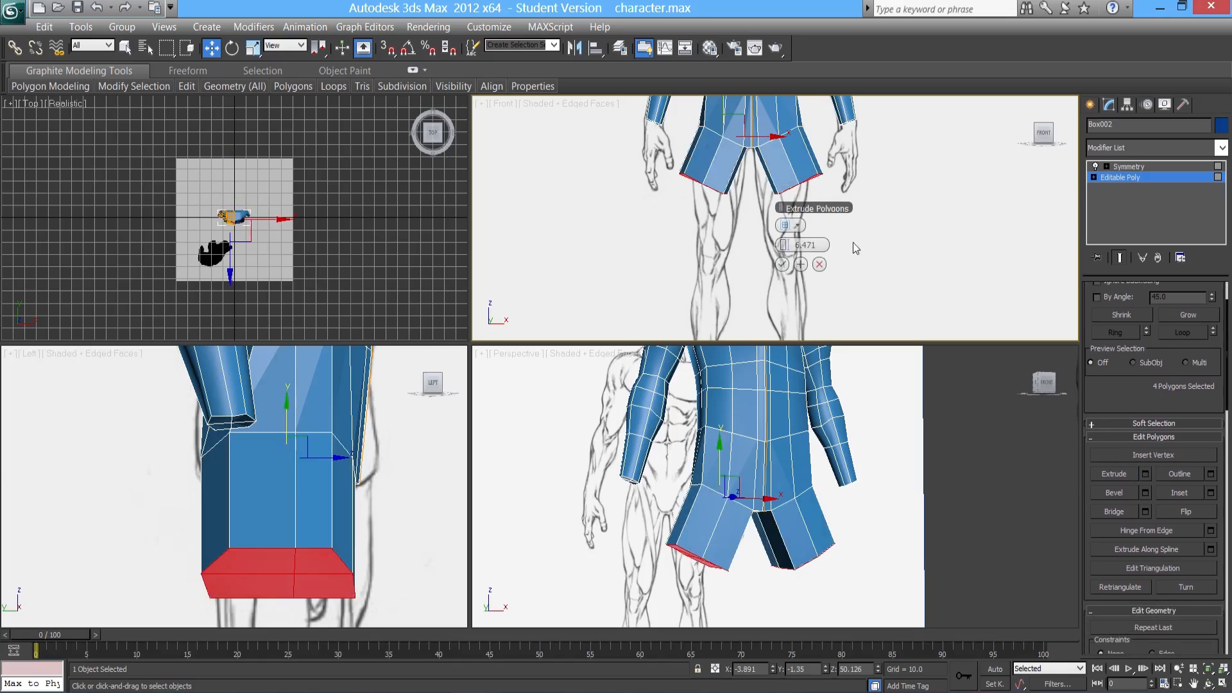
mouse_move(784, 244)
mouse_down()
mouse_move(851, 244)
mouse_move(807, 244)
mouse_move(796, 263)
mouse_up()
click(789, 265)
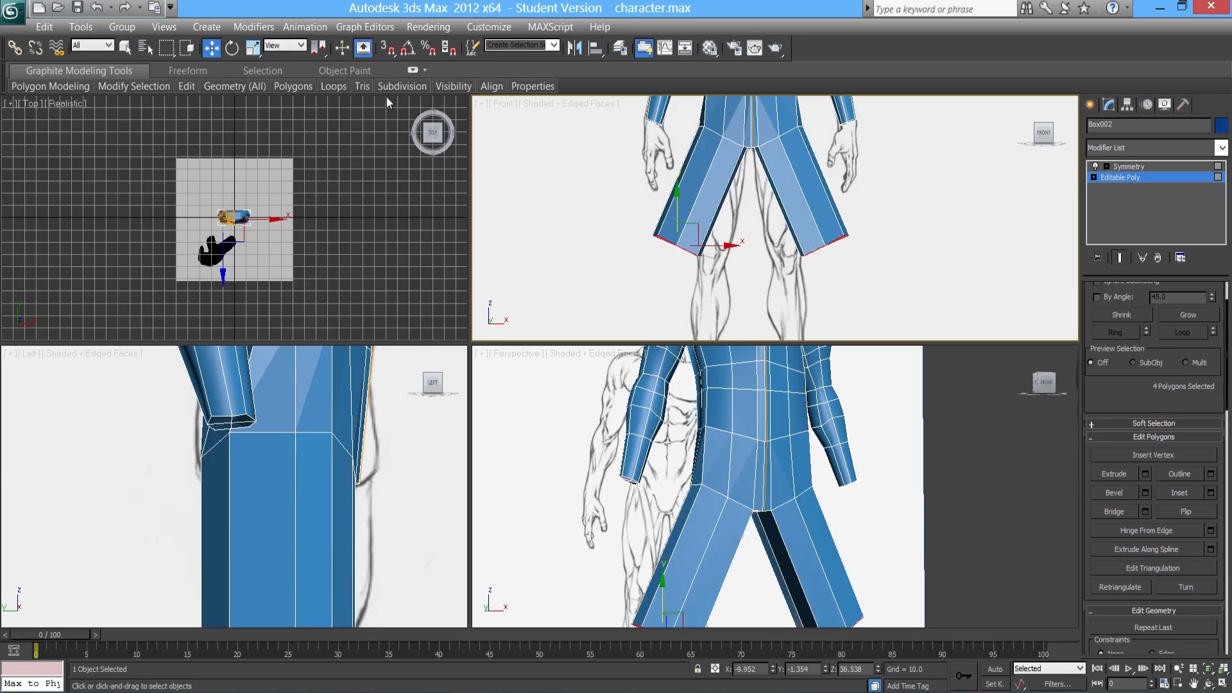
- Rotate the four selected end polygons in the front view and move them inward so the leg follows the reference thigh down to the knee
click(232, 48)
drag(714, 212, 706, 188)
click(216, 49)
middle_drag(628, 215, 619, 210)
drag(688, 221, 723, 238)
- Make the model see-through and reposition the leg end upward and forward to match the knee in the side reference
scroll(370, 502, down, 3)
middle_drag(330, 610, 359, 511)
scroll(321, 519, up, 2)
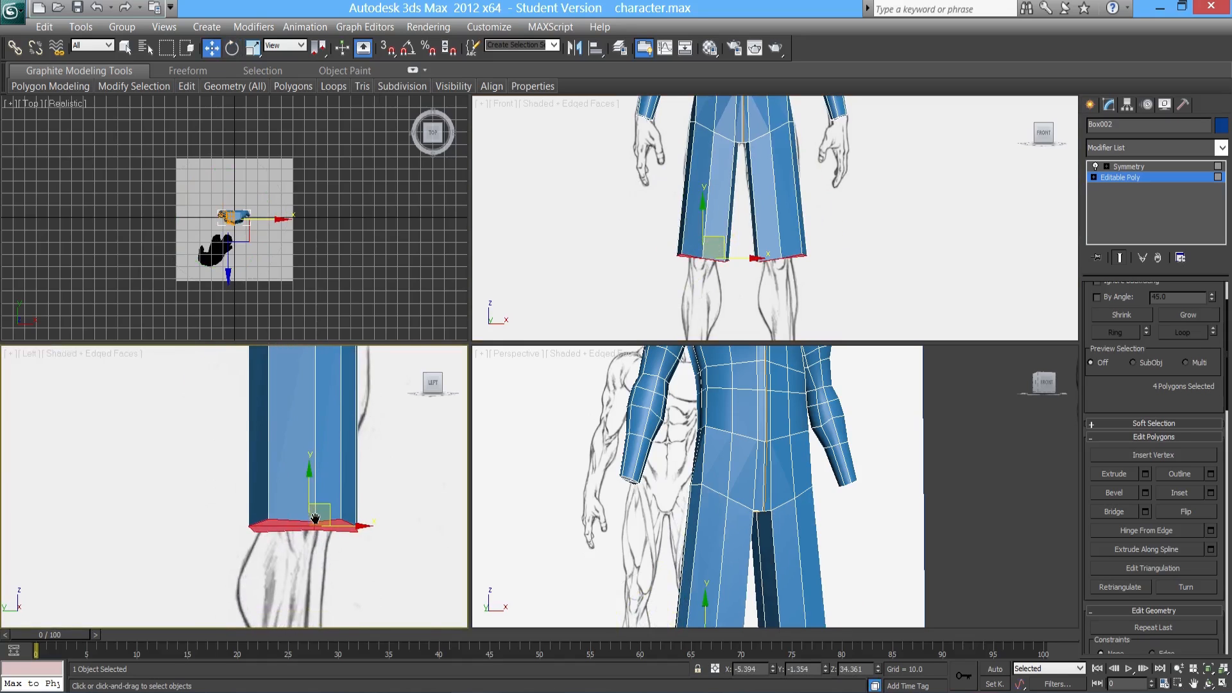
key(alt+x)
scroll(326, 510, up, 3)
drag(329, 506, 351, 480)
- Scale the leg end narrower in the side and front views to fit the outline of the reference knee
click(254, 48)
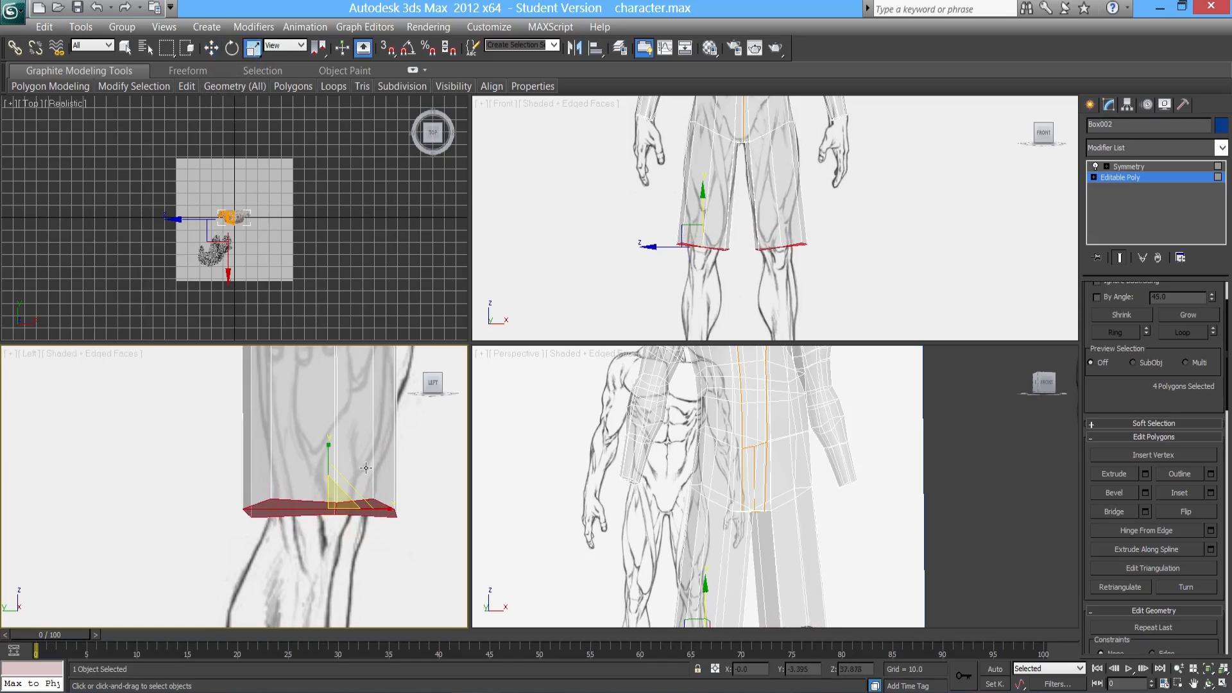
middle_drag(365, 466, 352, 461)
drag(373, 506, 349, 506)
scroll(641, 281, up, 2)
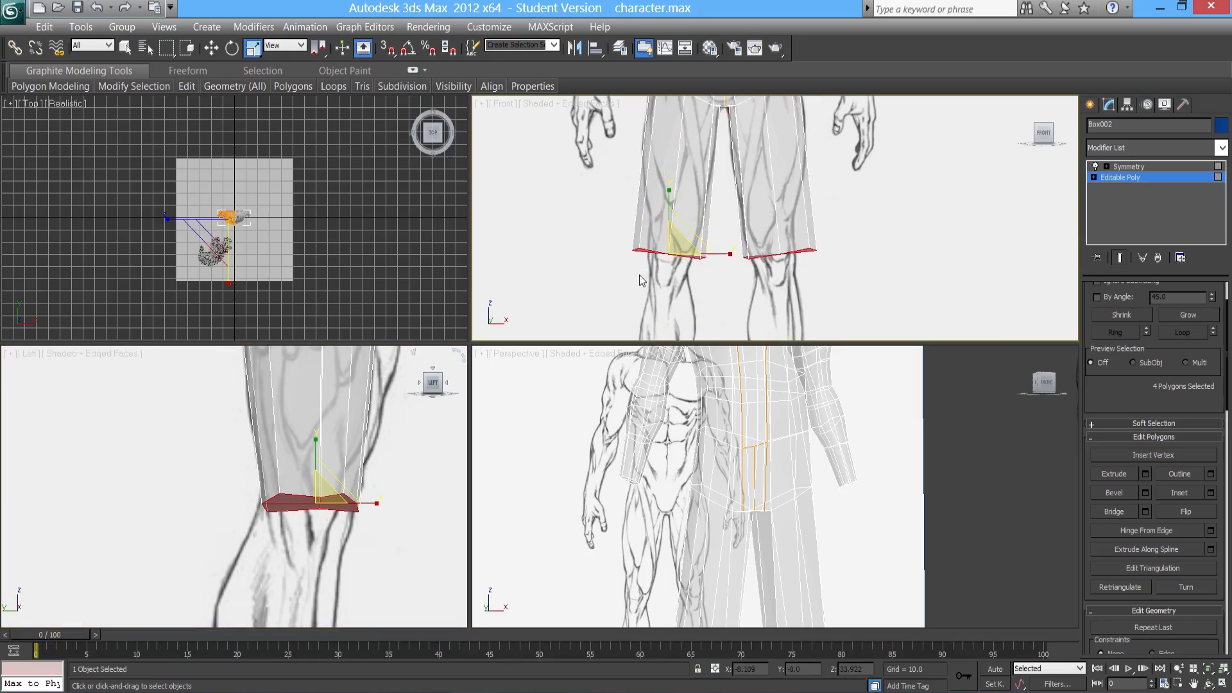
drag(718, 257, 701, 257)
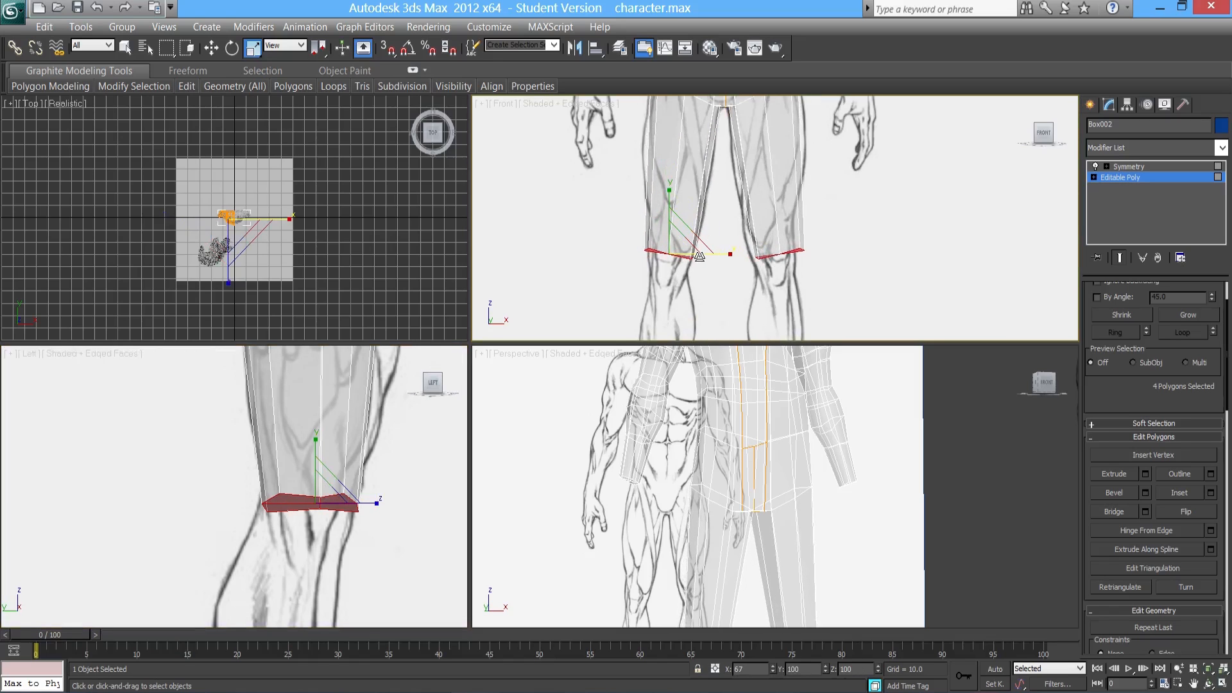
- Rotate the knee-end polygons slightly in the front view to reduce their tilt, and nudge them inward over the reference knee
scroll(557, 280, up, 3)
middle_drag(557, 280, 664, 267)
click(233, 49)
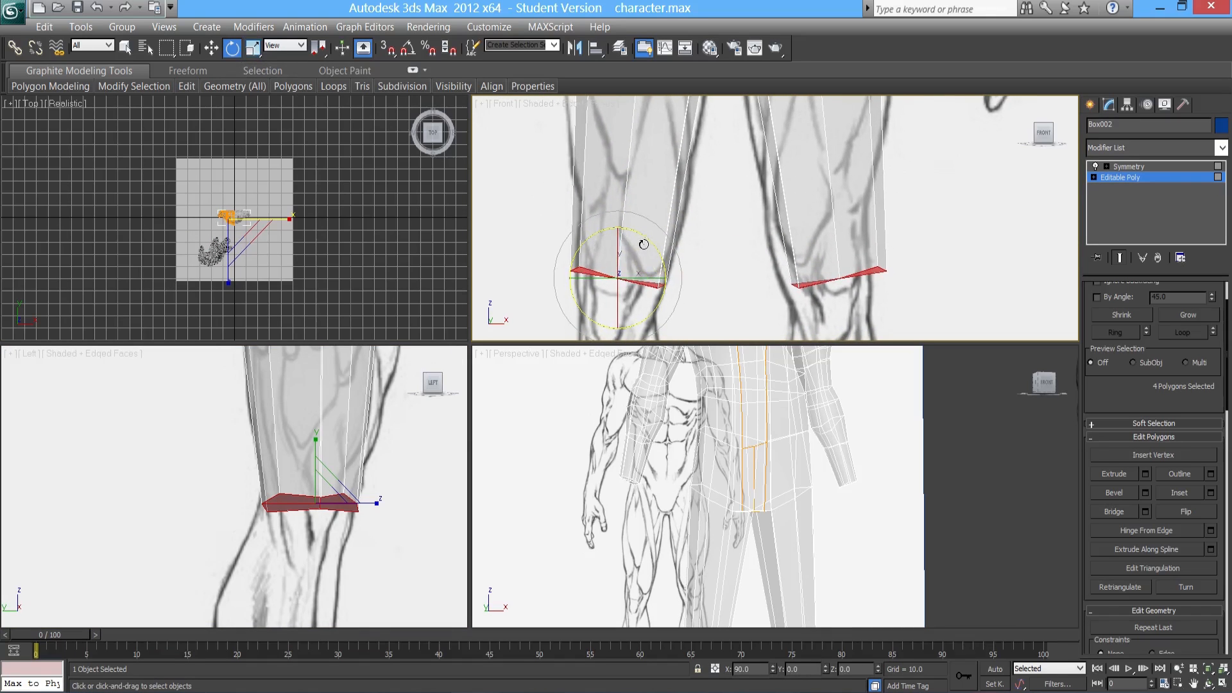
key(ctrl+z)
drag(661, 254, 660, 245)
click(211, 49)
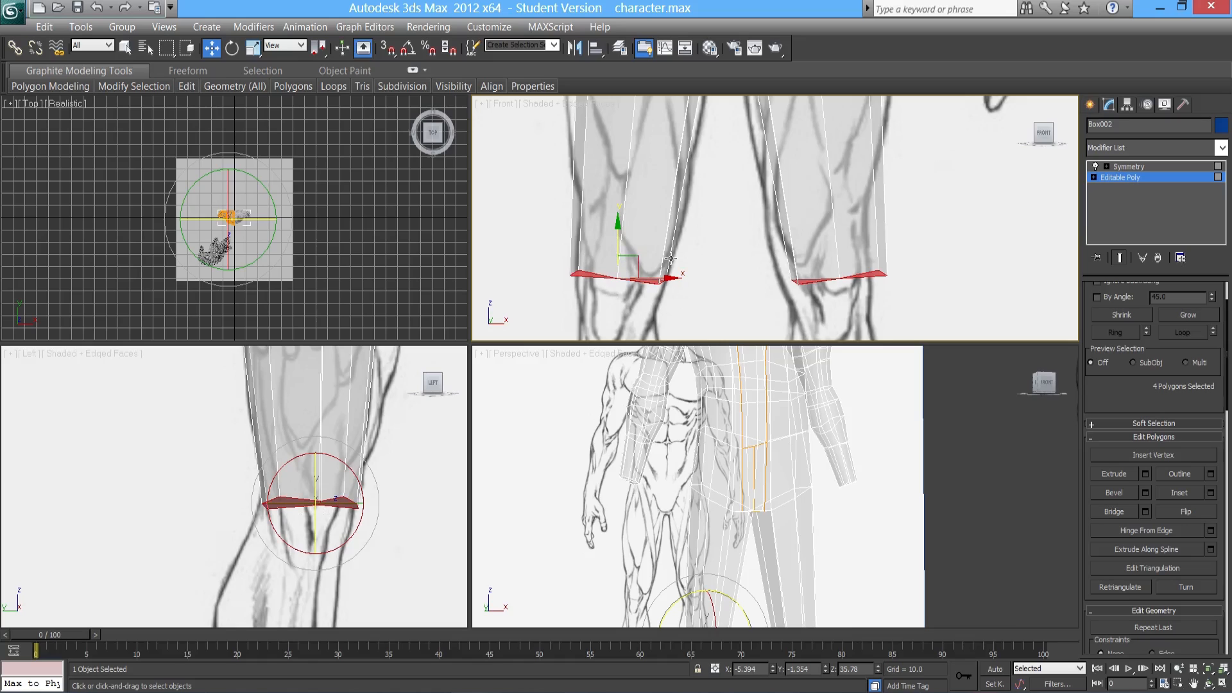
middle_drag(645, 271, 652, 264)
drag(665, 270, 667, 270)
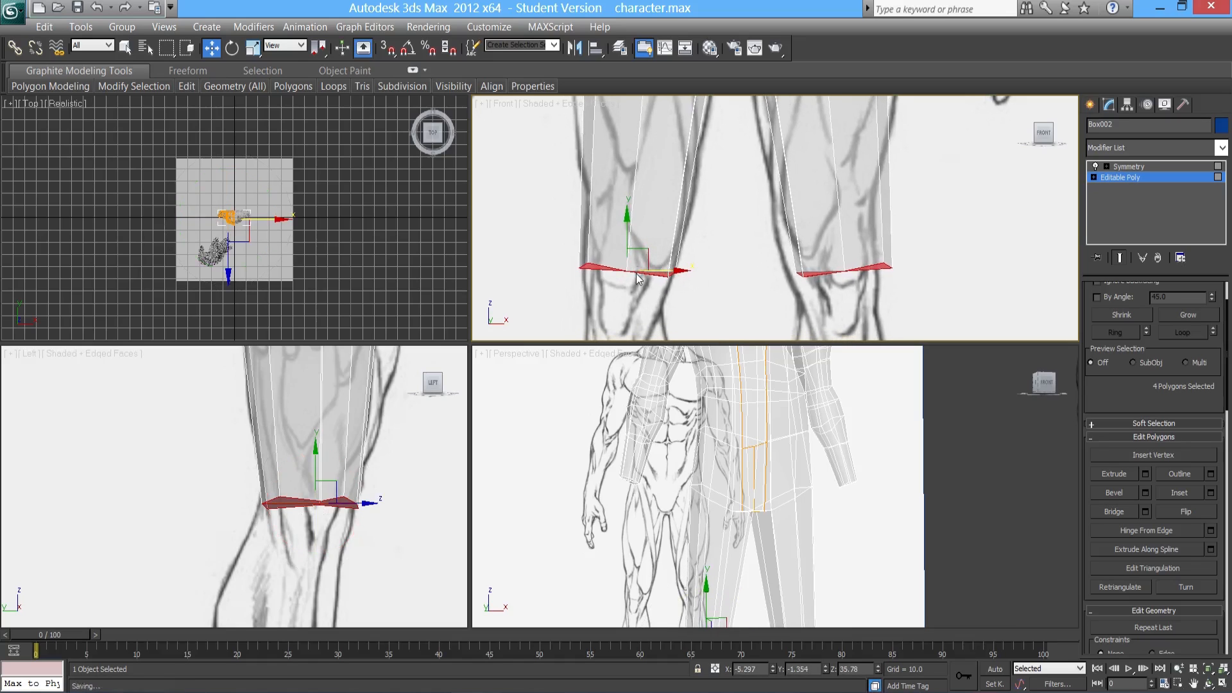
- Scale the knee-end polygons along the vertical axis only until they are flat
click(254, 50)
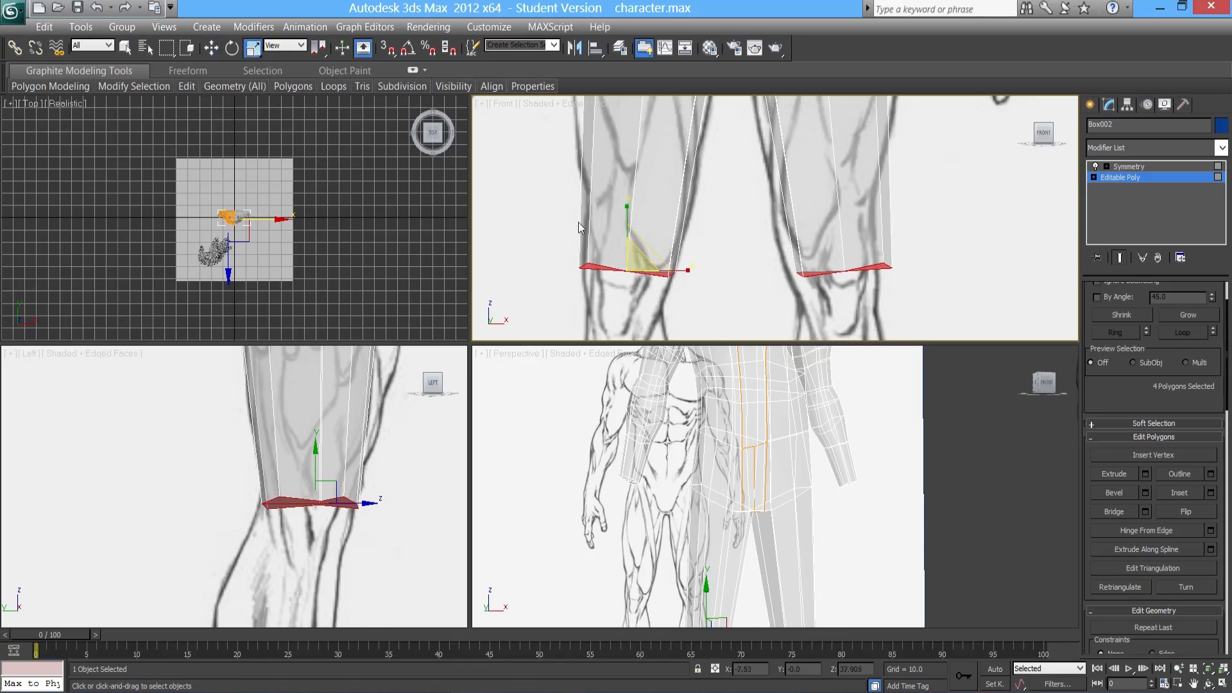
middle_drag(613, 207, 607, 205)
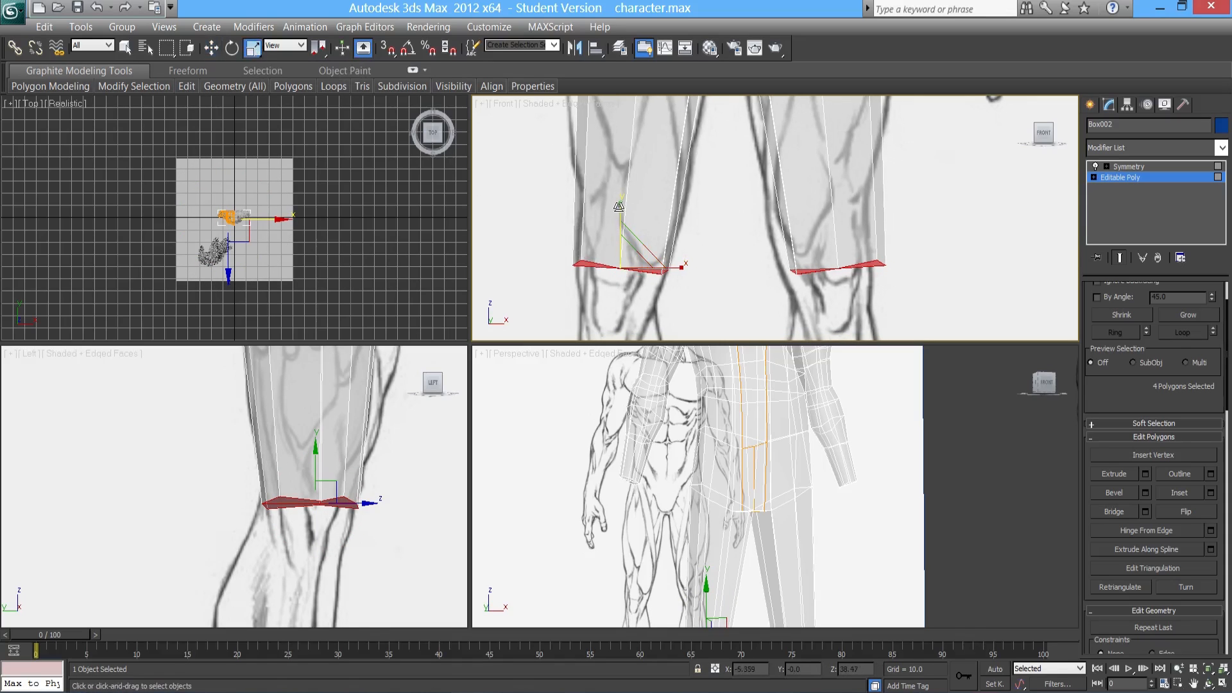
drag(619, 205, 688, 614)
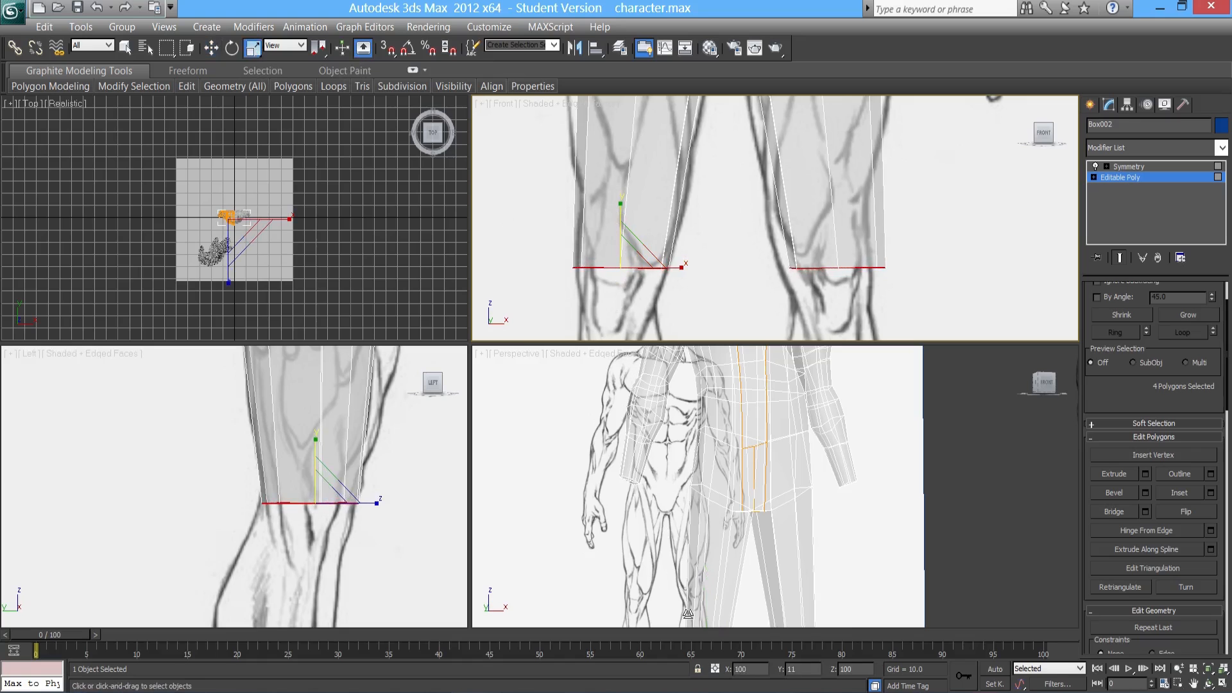
drag(722, 531, 674, 567)
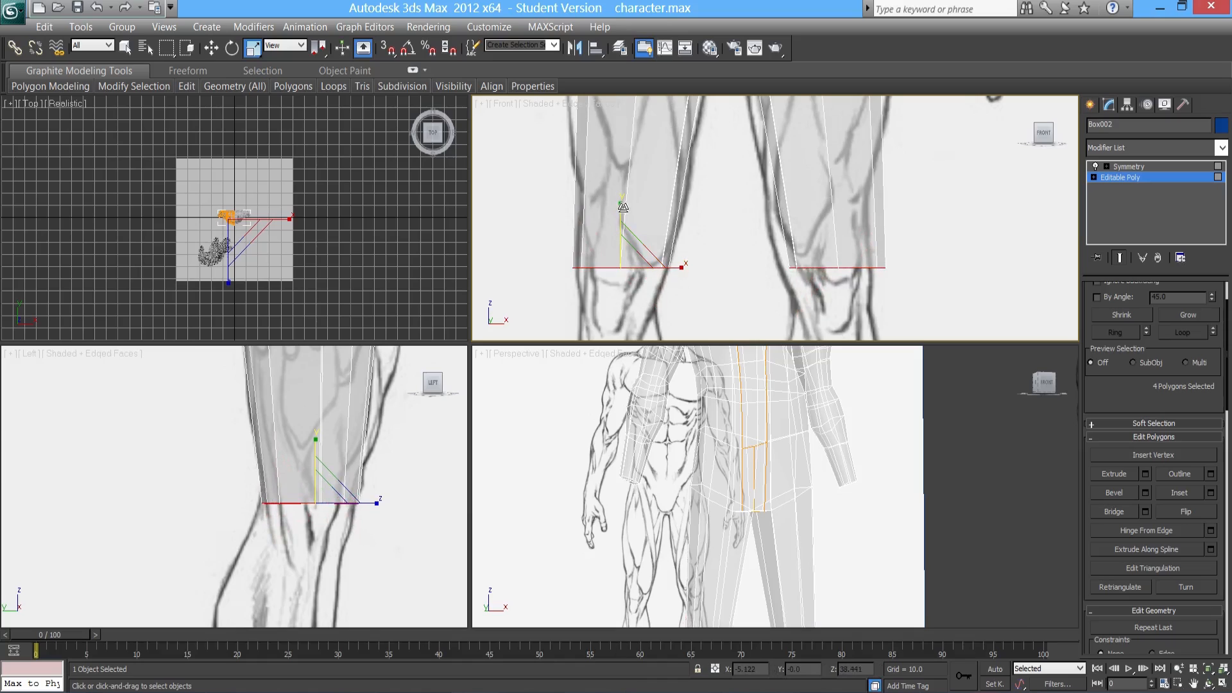
drag(622, 201, 621, 281)
- Extrude the four flattened knee polygons down by 14.879 to form the lower leg as far as the ankle
click(212, 48)
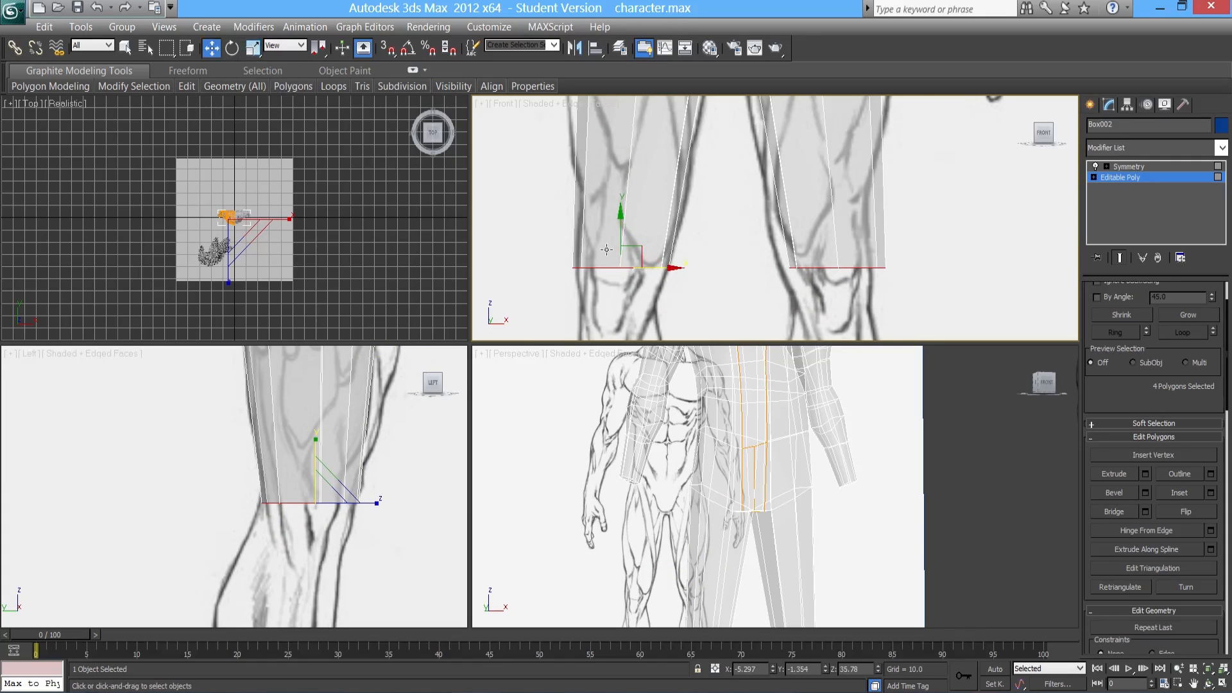
key(e)
mouse_move(619, 256)
middle_down()
mouse_move(591, 157)
mouse_move(602, 146)
middle_up()
scroll(608, 236, down, 1)
scroll(640, 226, up, 1)
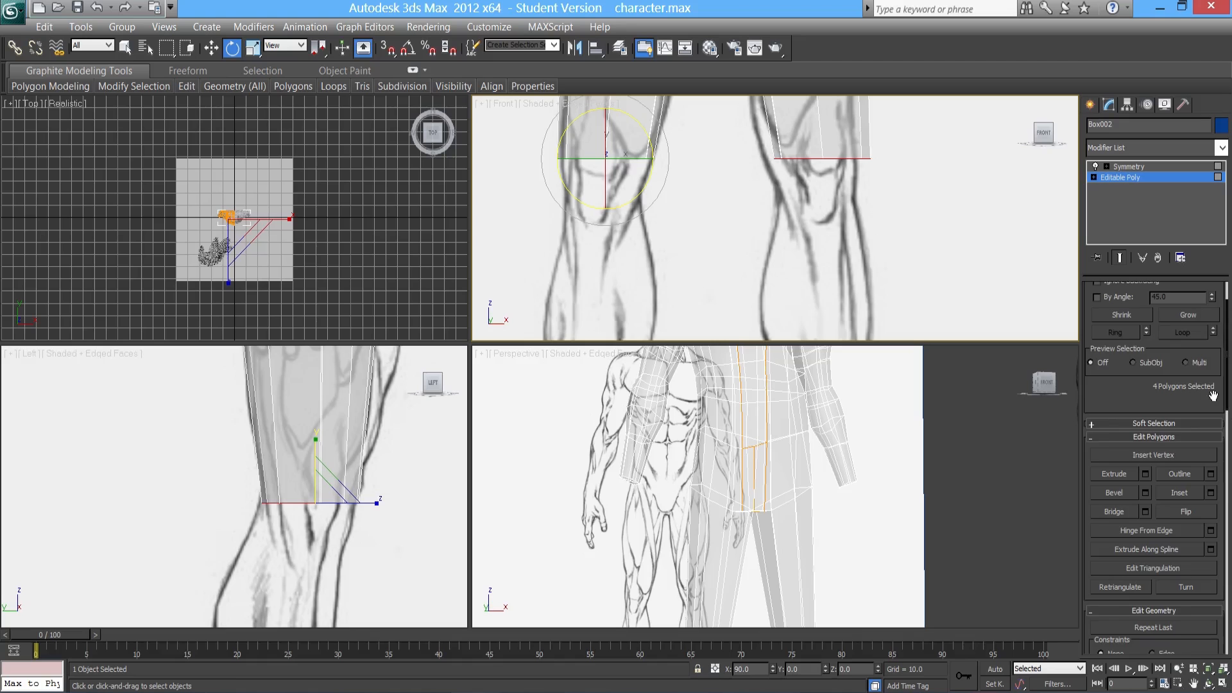
drag(1213, 394, 1215, 539)
middle_drag(784, 597, 801, 427)
alt+middle_drag(778, 521, 764, 566)
middle_drag(763, 566, 770, 537)
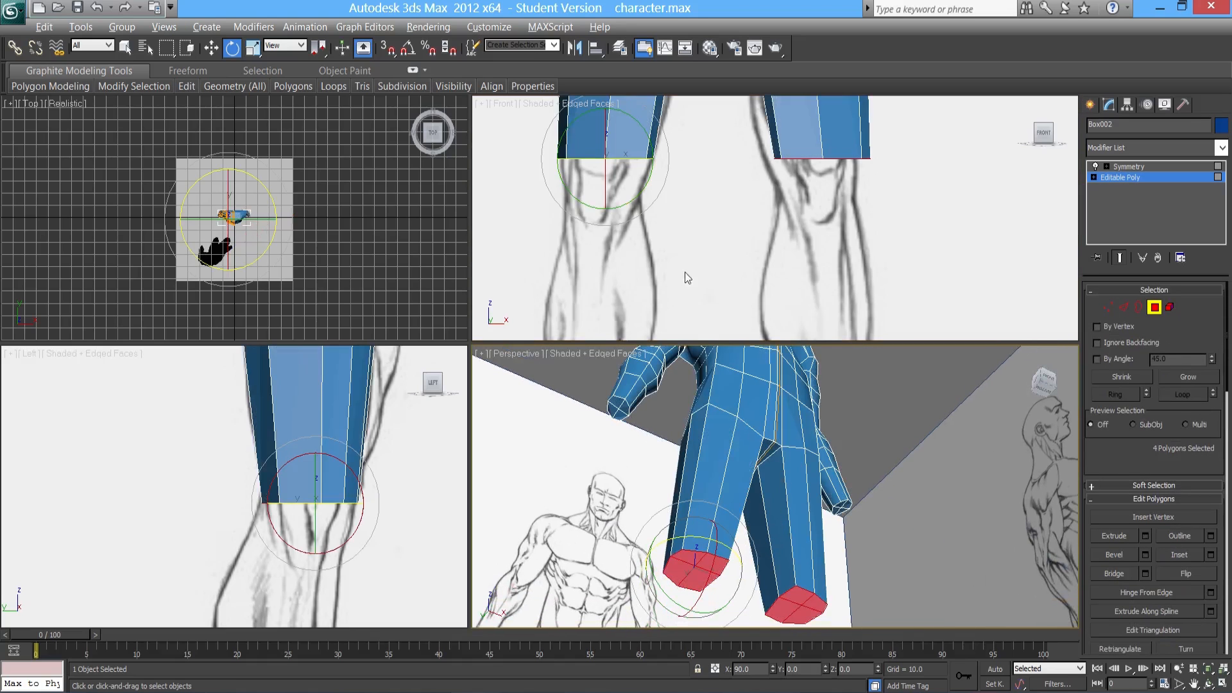
middle_drag(684, 272, 711, 227)
scroll(711, 225, down, 3)
click(1145, 535)
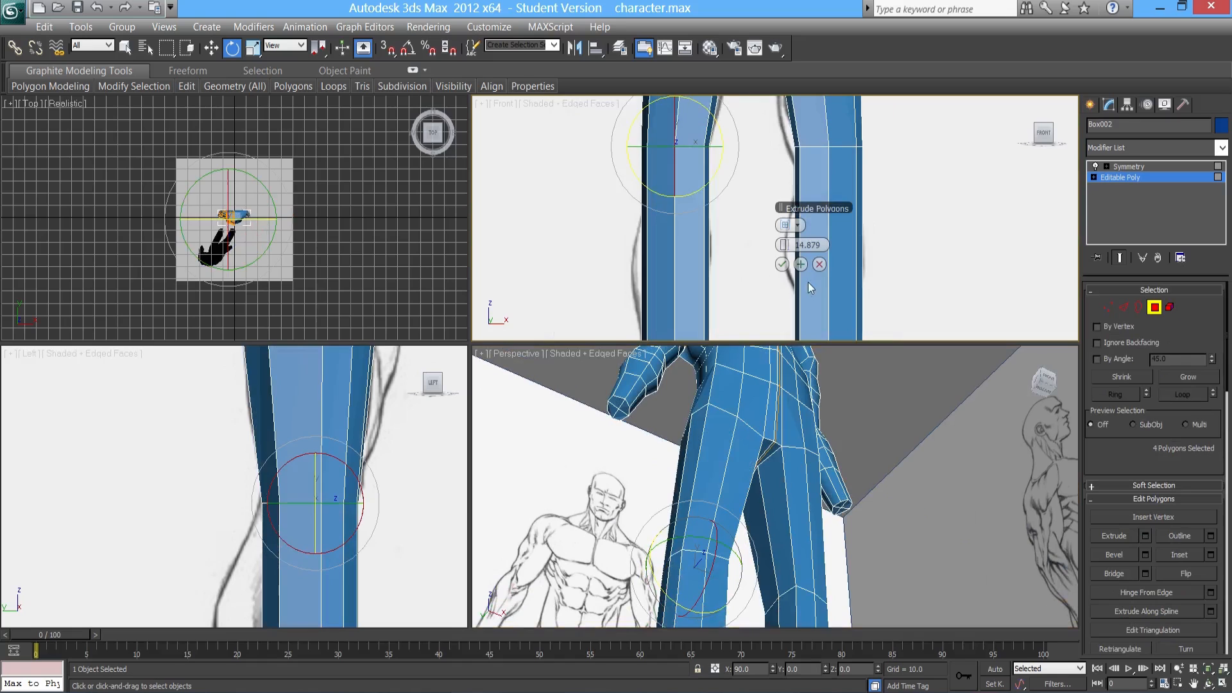
middle_drag(727, 269, 754, 231)
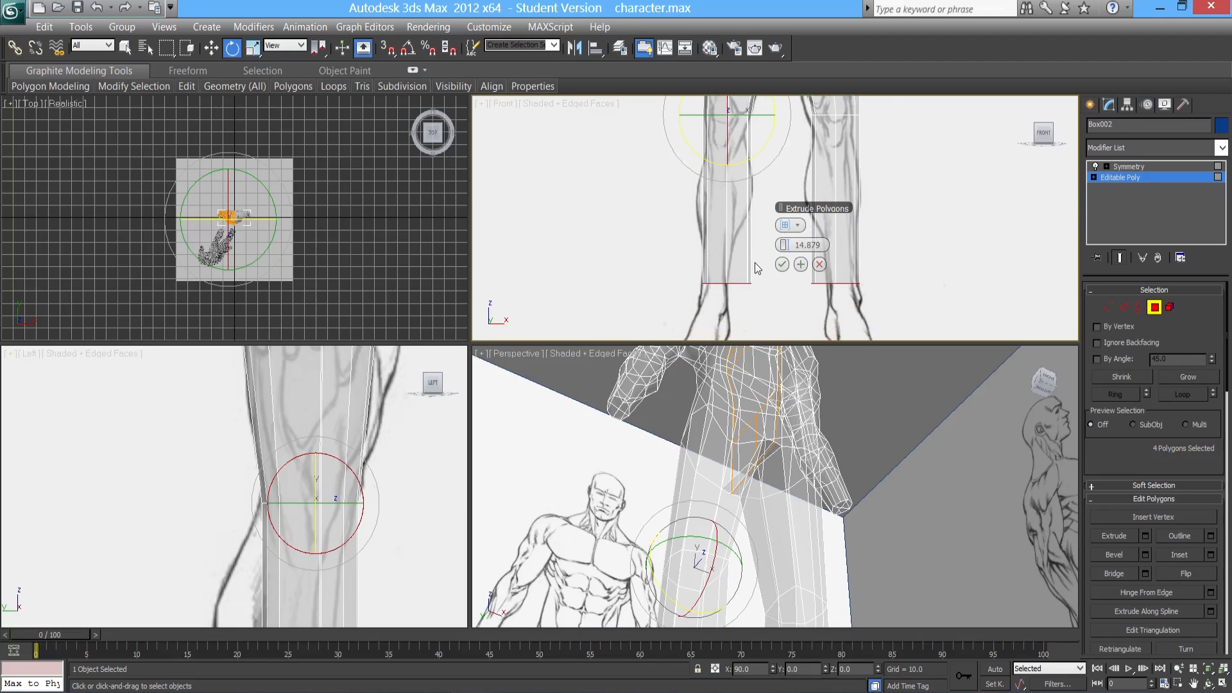
scroll(755, 267, up, 3)
scroll(414, 491, down, 3)
middle_drag(349, 561, 348, 426)
middle_drag(333, 529, 340, 497)
click(241, 533)
- Scale the ankle-end polygons narrower in the front and side views to taper the lower leg
middle_drag(566, 276, 560, 273)
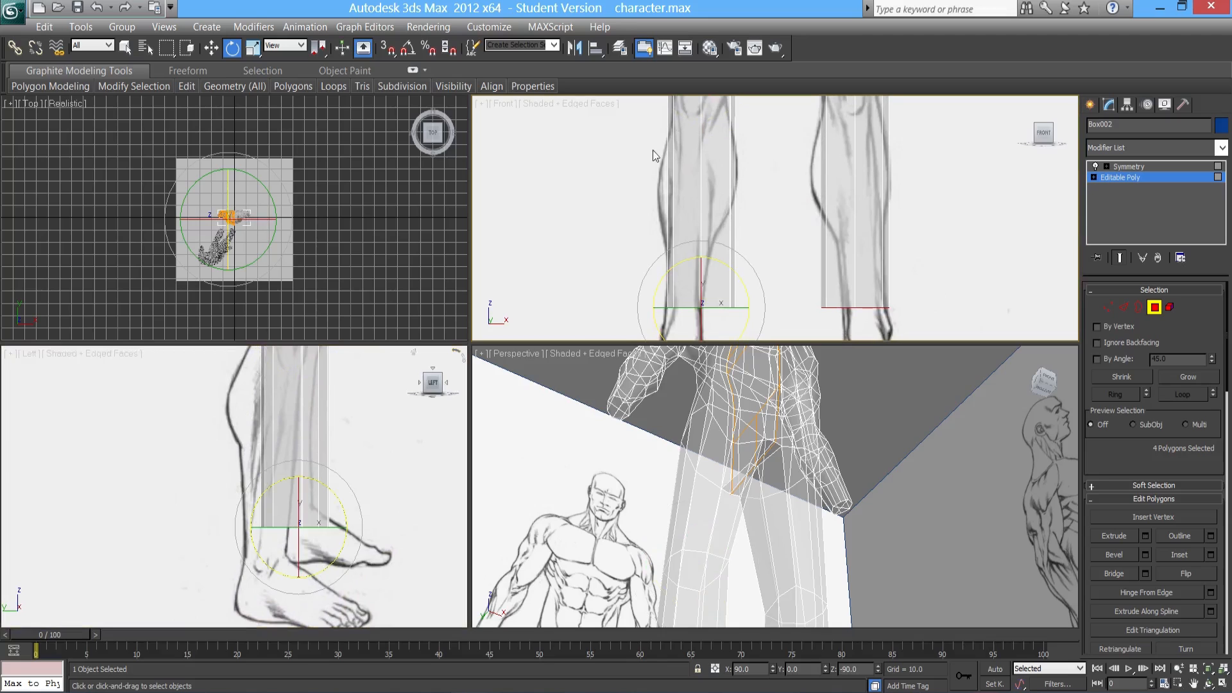
click(253, 48)
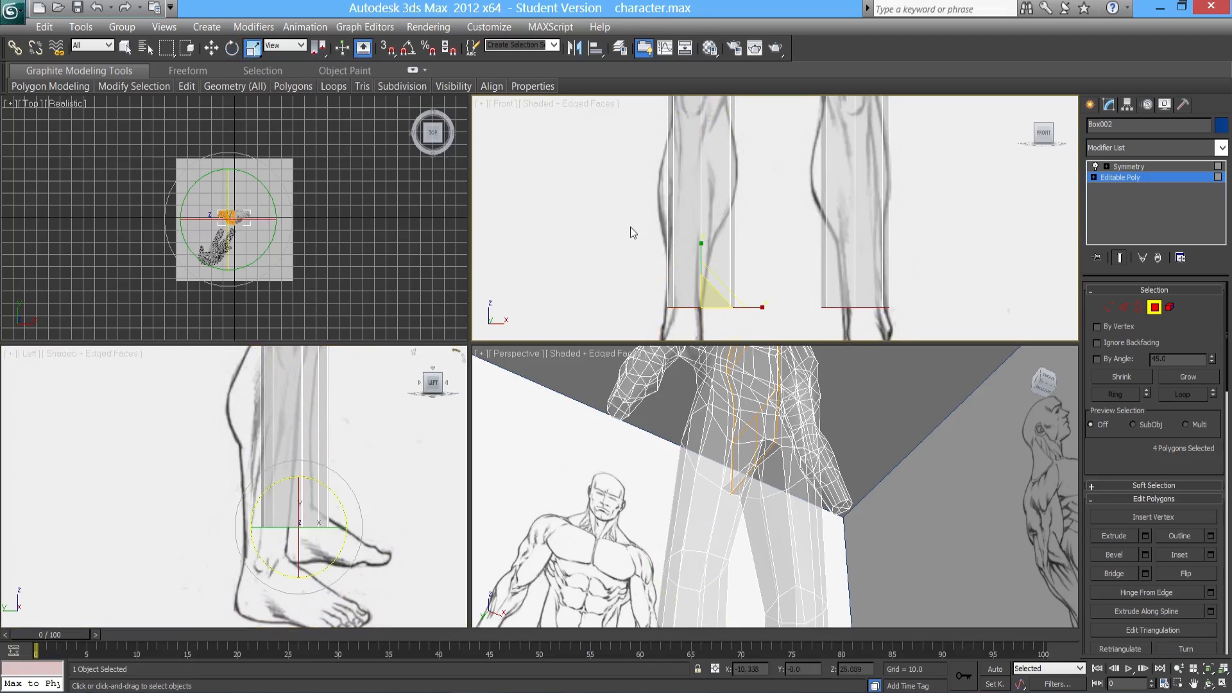
middle_drag(630, 226, 650, 208)
drag(751, 266, 715, 281)
middle_drag(332, 536, 329, 521)
drag(352, 512, 329, 522)
- Move the ankle end backward in the side view and outward in the front view to line up with the reference ankle
click(211, 48)
middle_drag(330, 511, 331, 513)
drag(331, 512, 301, 514)
middle_drag(325, 446, 314, 508)
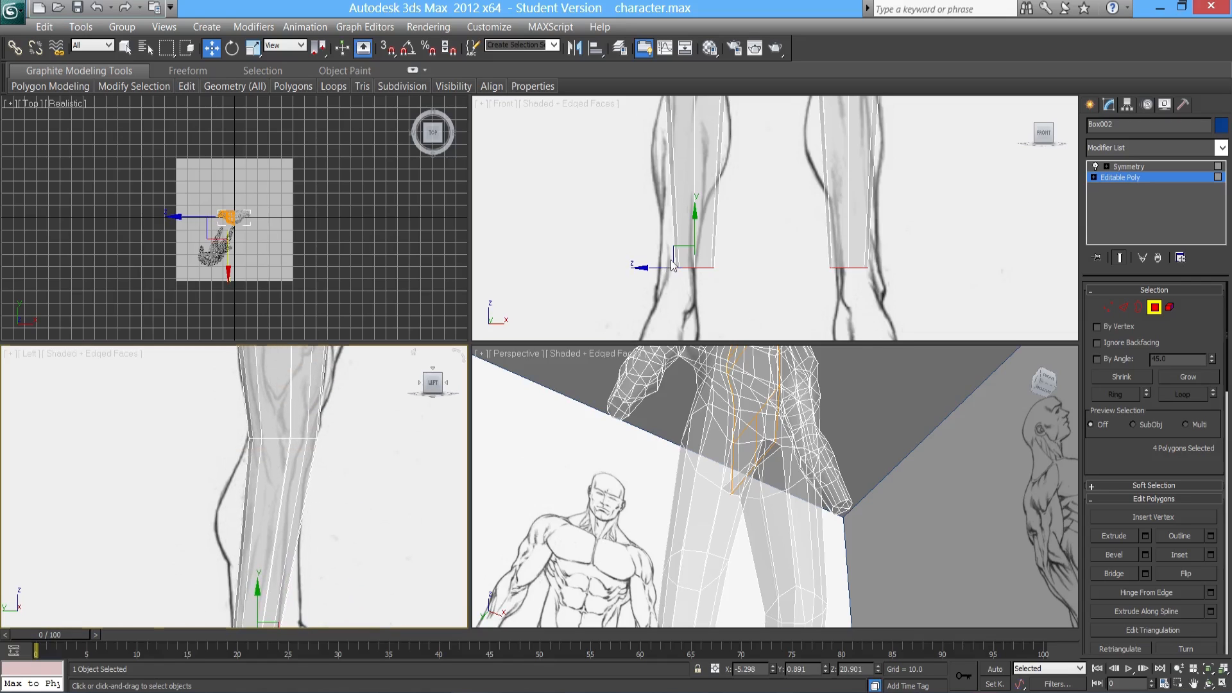
middle_drag(694, 263, 686, 251)
drag(723, 254, 705, 253)
- Turn off see-through display and examine the shape of both legs from several angles in the perspective view
middle_drag(692, 234, 679, 349)
middle_drag(643, 224, 632, 235)
scroll(657, 200, down, 3)
middle_drag(775, 462, 729, 416)
key(alt+x)
scroll(729, 469, down, 4)
scroll(729, 469, down, 4)
scroll(758, 474, up, 7)
middle_drag(729, 416, 758, 459)
scroll(705, 467, down, 2)
middle_drag(758, 459, 760, 488)
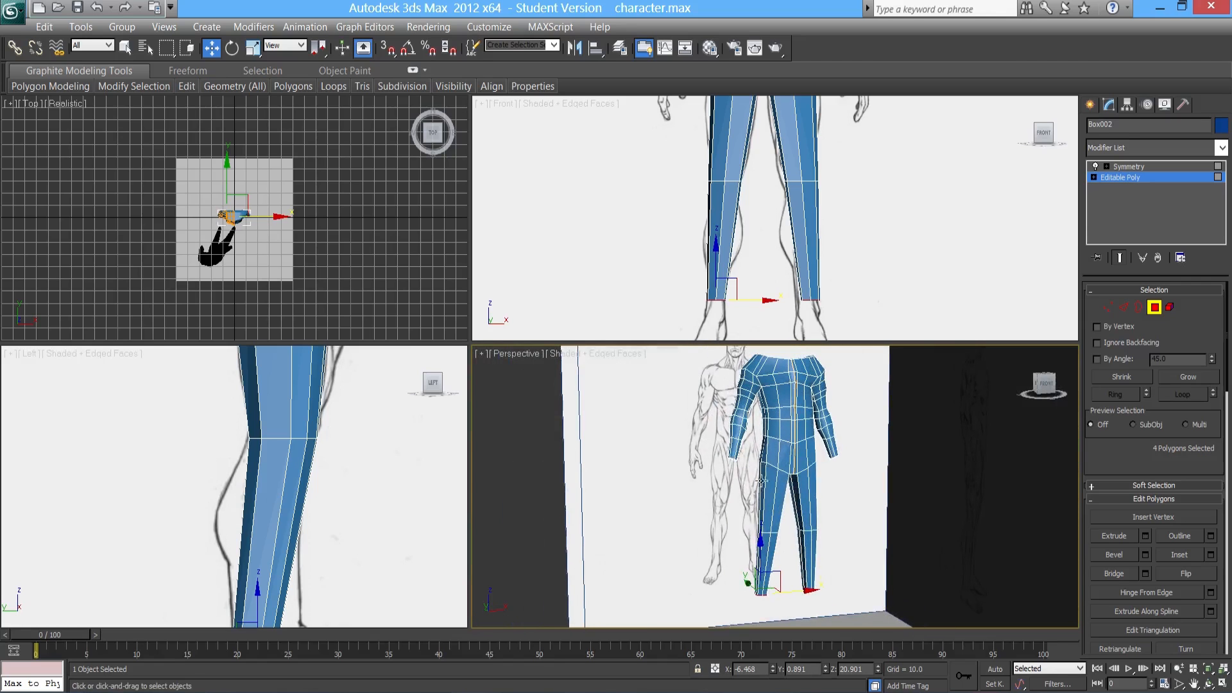
scroll(763, 494, up, 4)
scroll(782, 545, up, 3)
alt+middle_drag(782, 546, 772, 531)
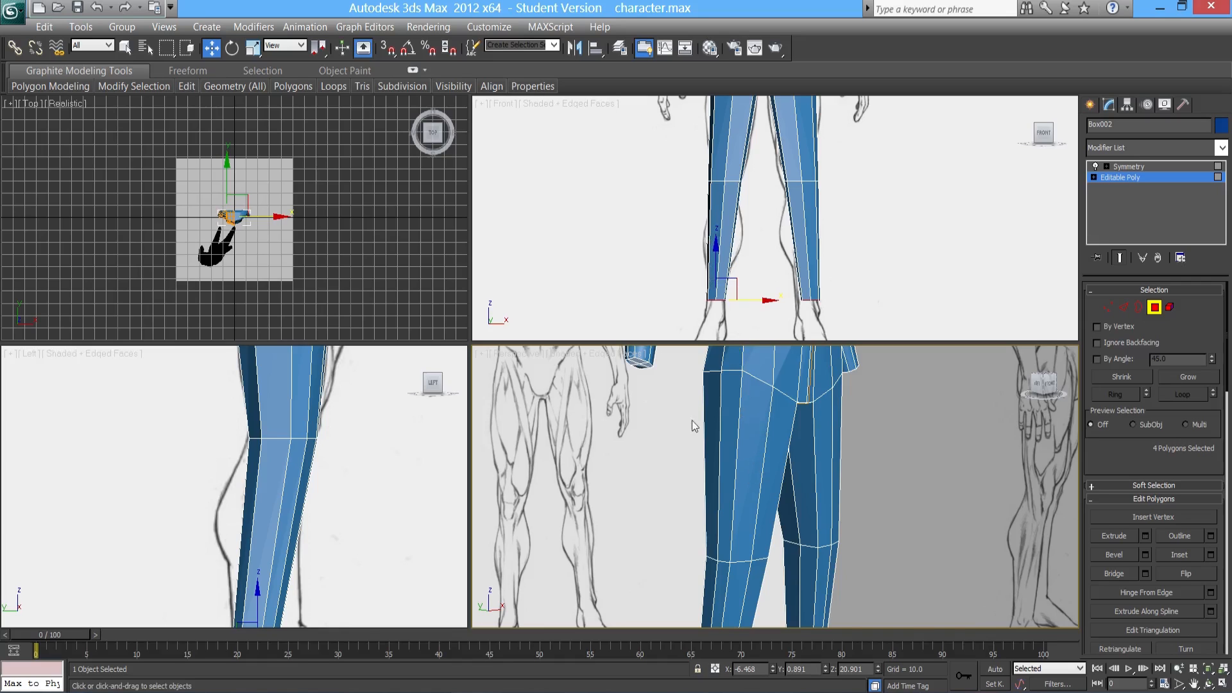
- Add a Swift Loop edge loop around the upper thigh just below the crotch
key(alt+x)
middle_drag(731, 151, 737, 186)
scroll(709, 186, up, 2)
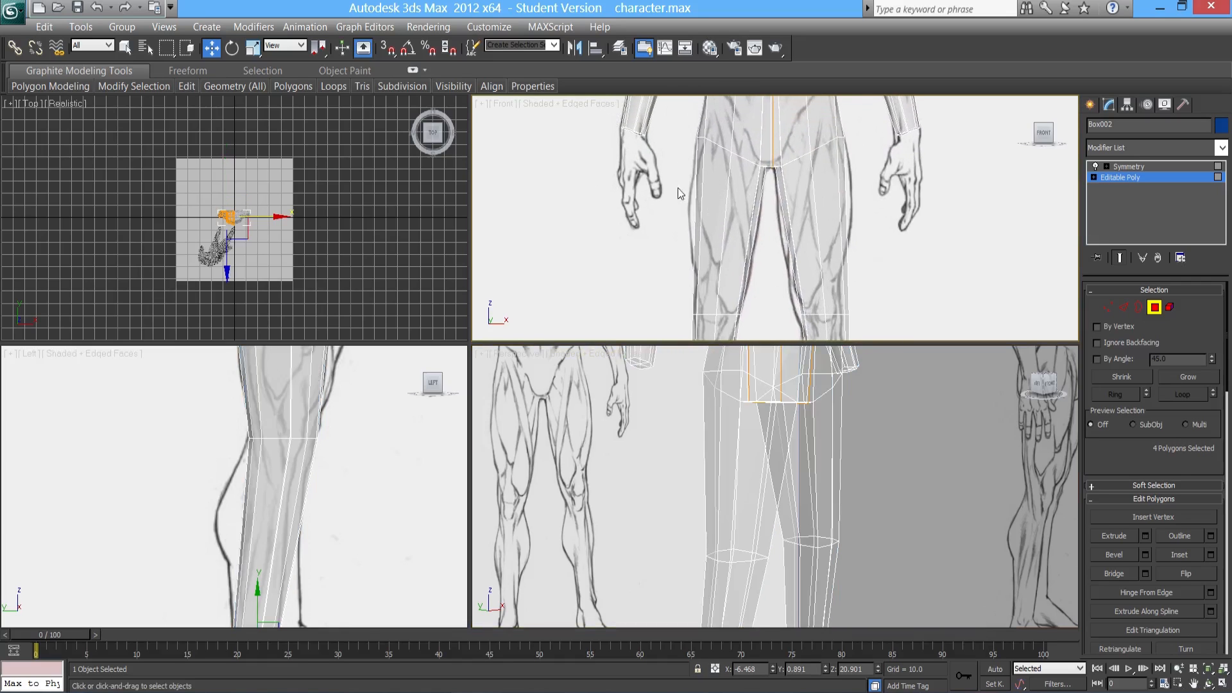
scroll(293, 531, down, 2)
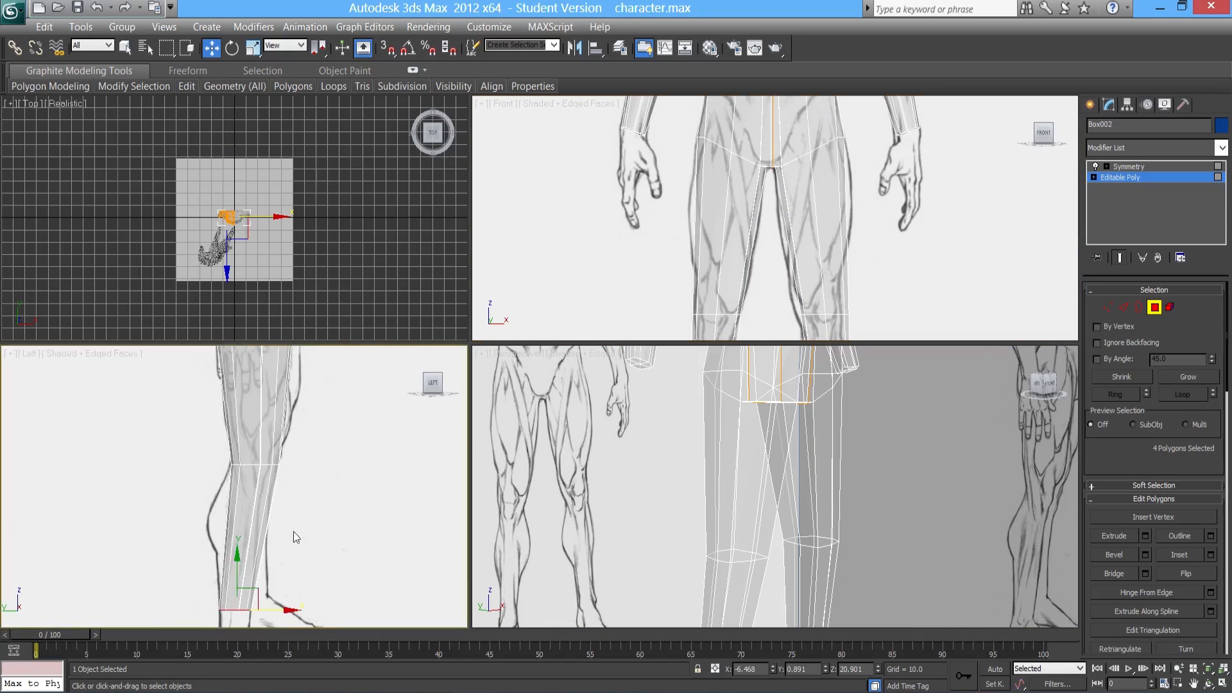
middle_drag(801, 286, 789, 302)
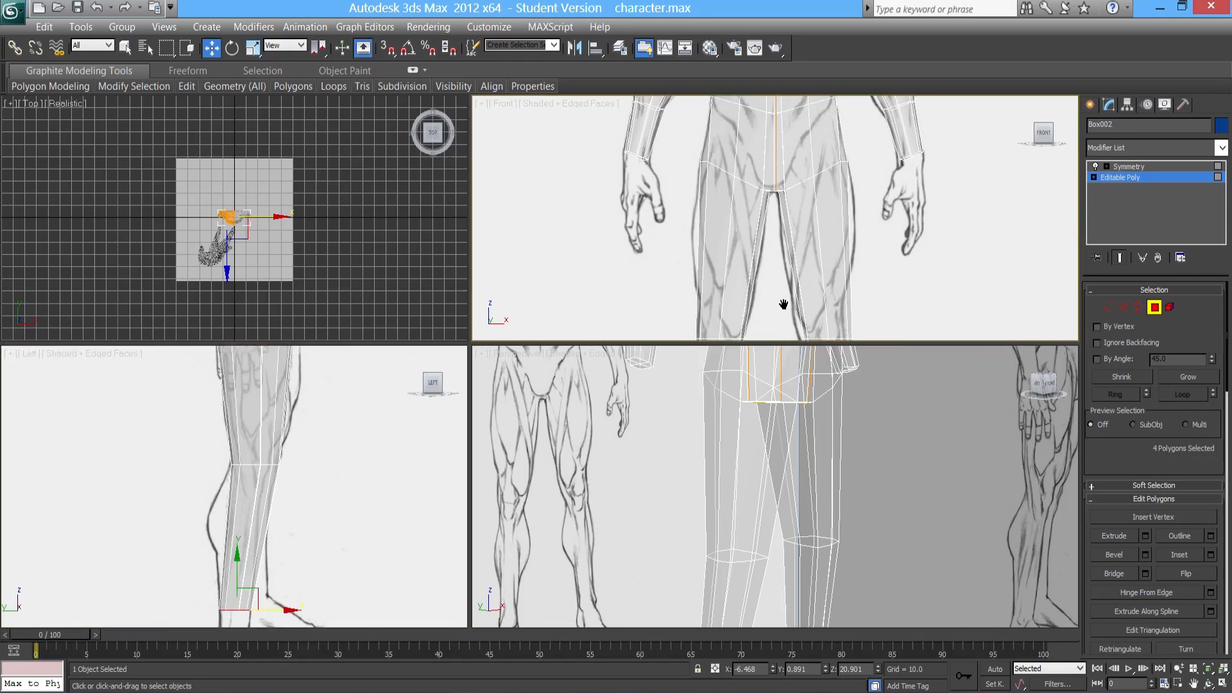
click(185, 87)
click(315, 126)
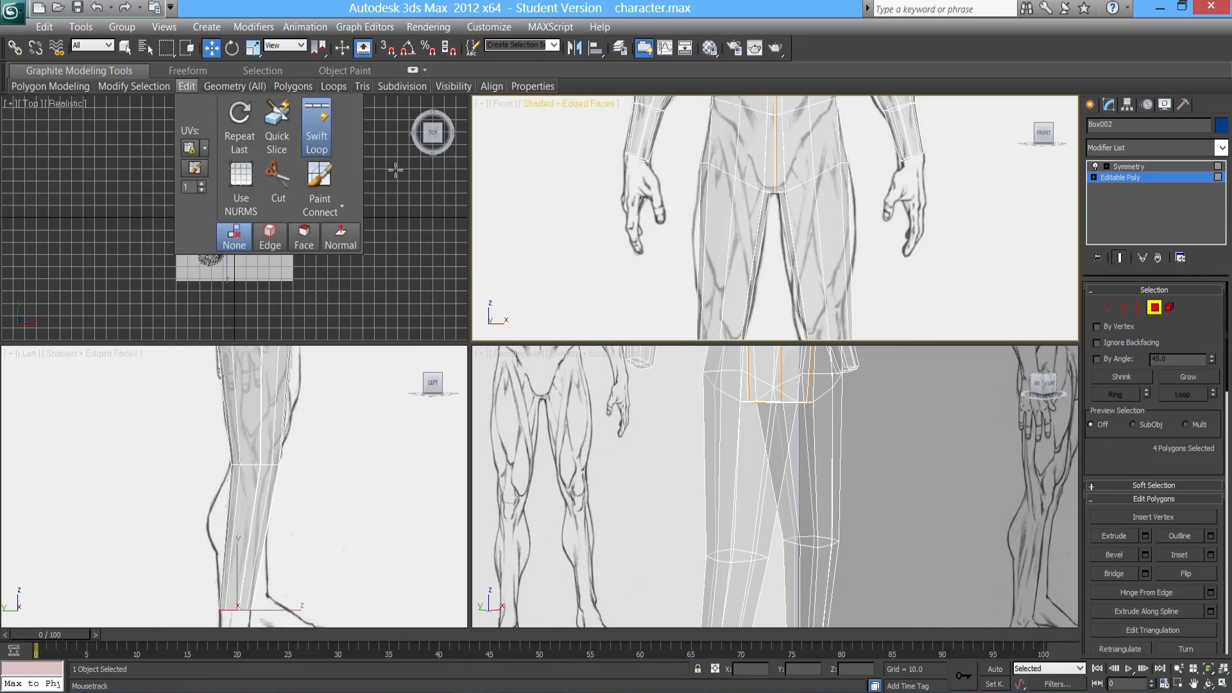
key(alt+x)
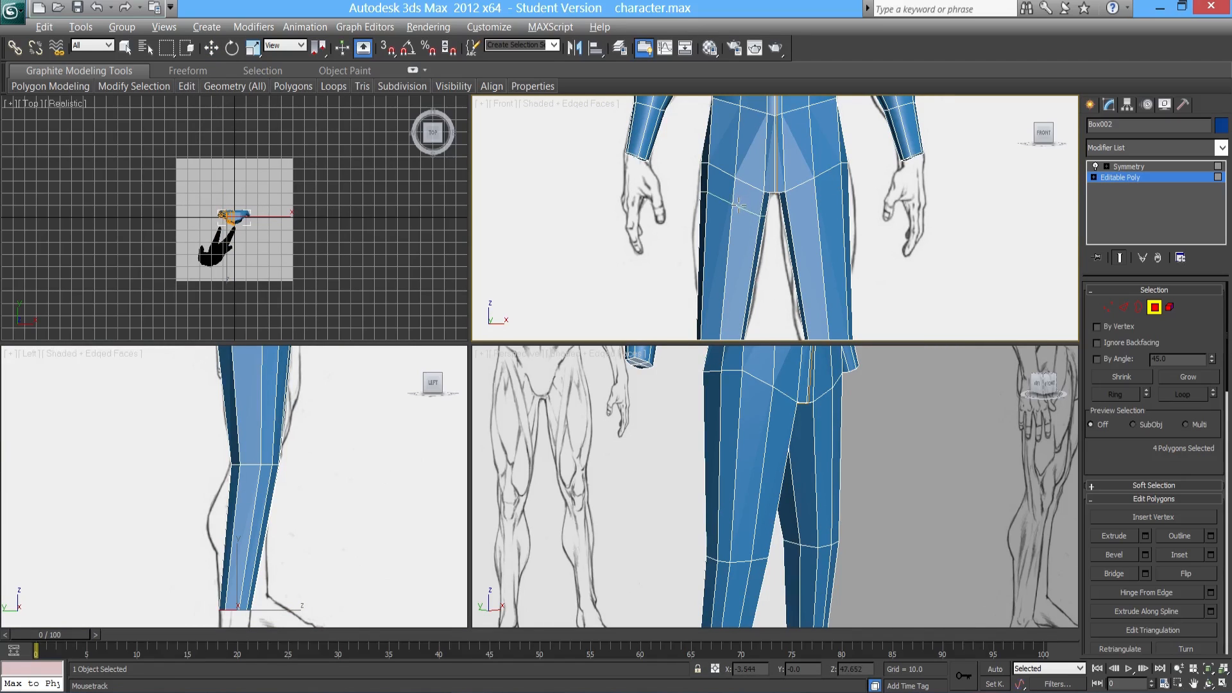
click(738, 204)
- Check the reference through the mesh and add another edge loop around the lower thigh, a little above the knee
middle_drag(734, 241, 700, 164)
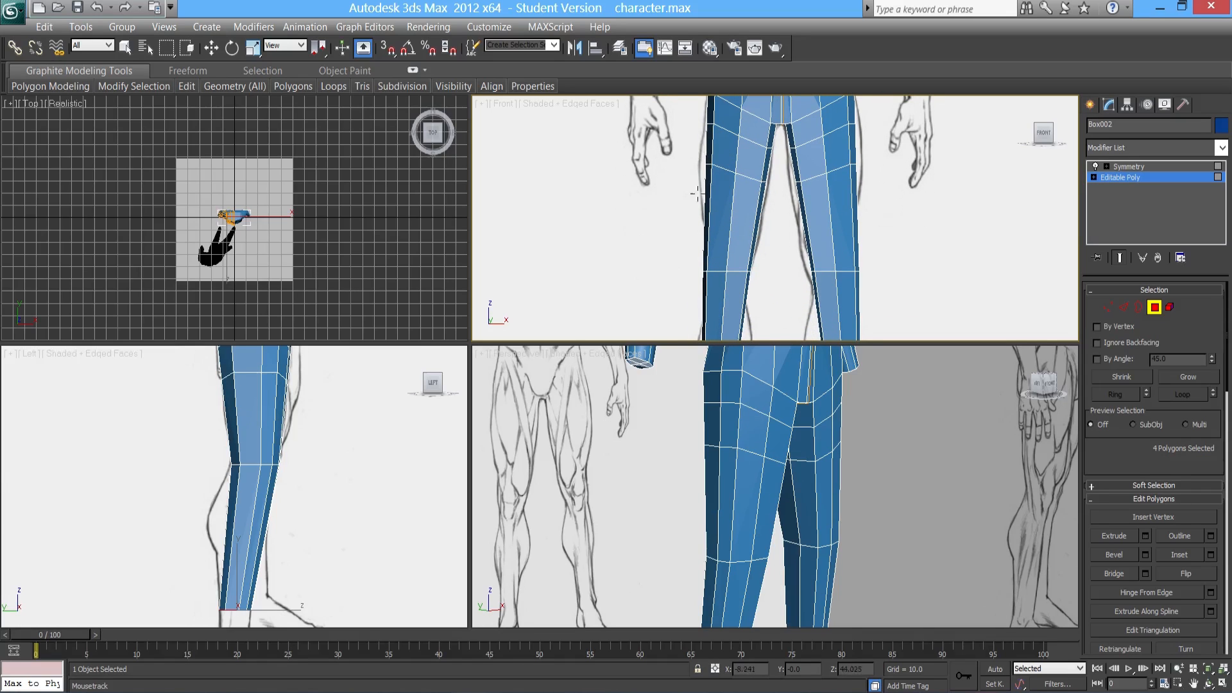
key(alt+x)
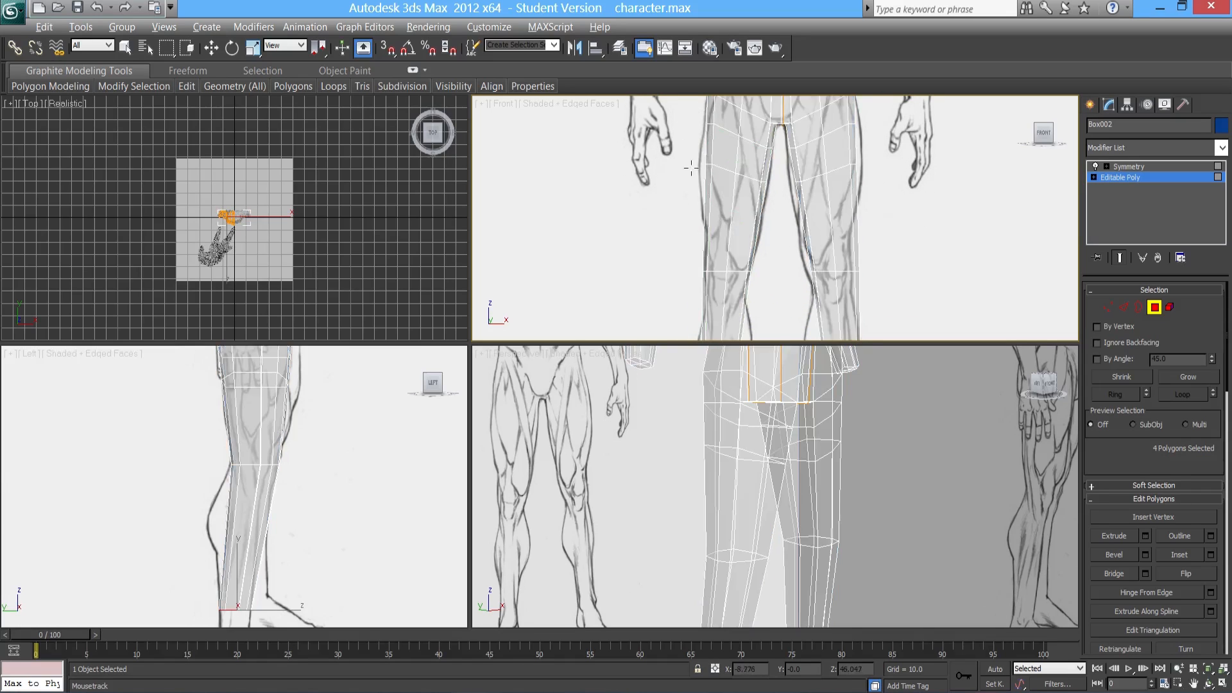
key(alt+x)
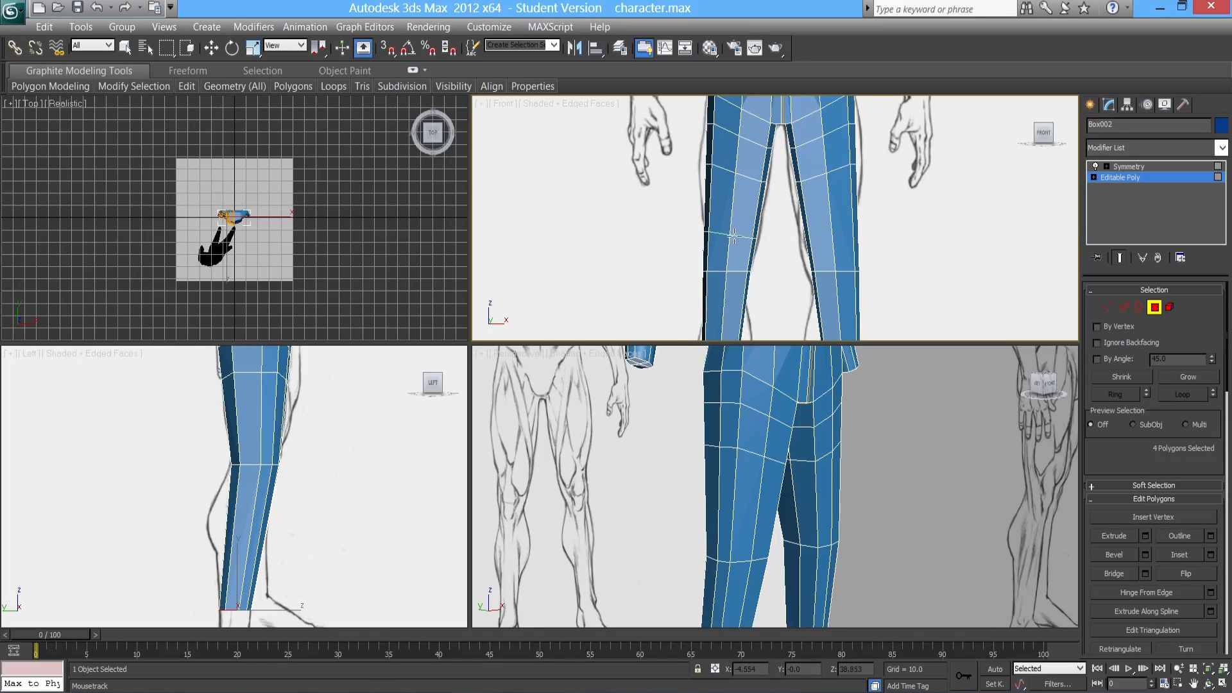
click(733, 229)
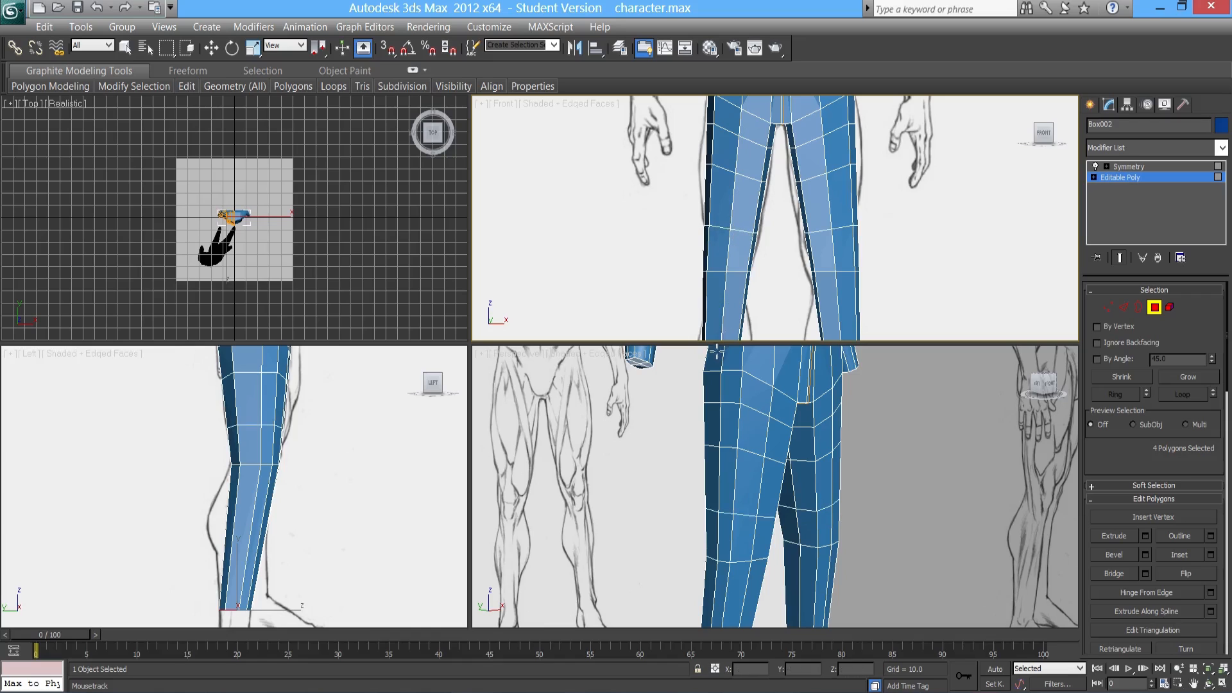
- Add several spaced edge loops around the lower leg between the knee and the ankle, and finish the Swift Loop command
middle_drag(709, 294, 677, 182)
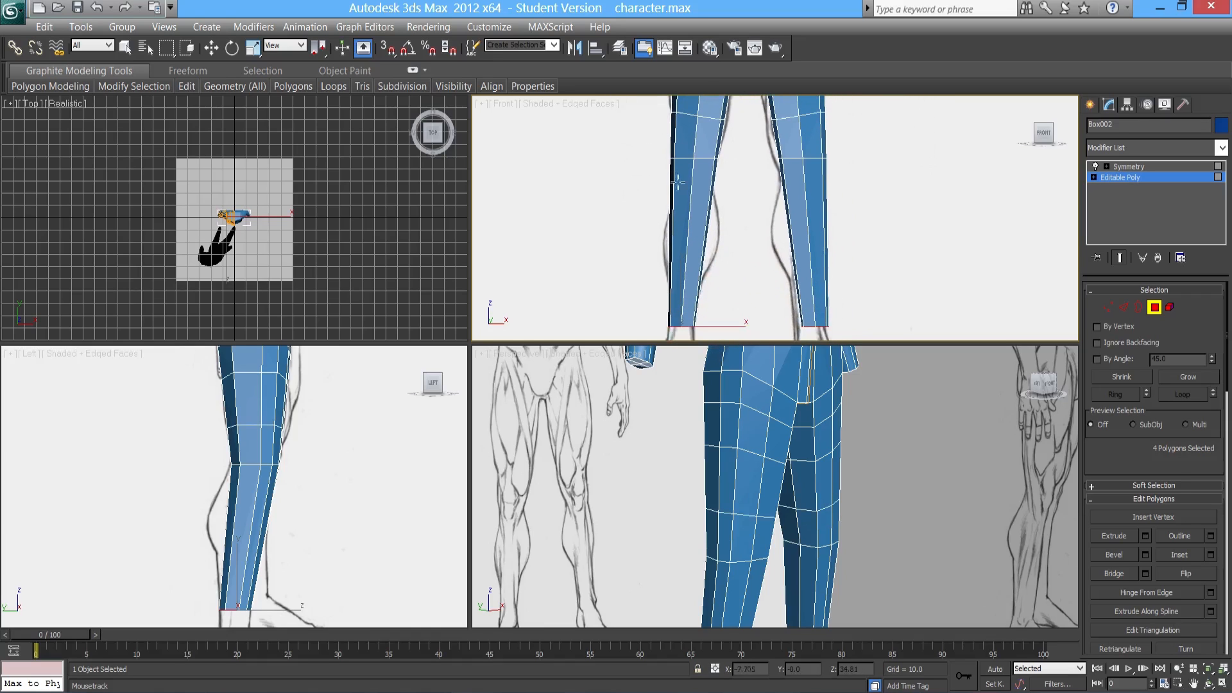
click(704, 206)
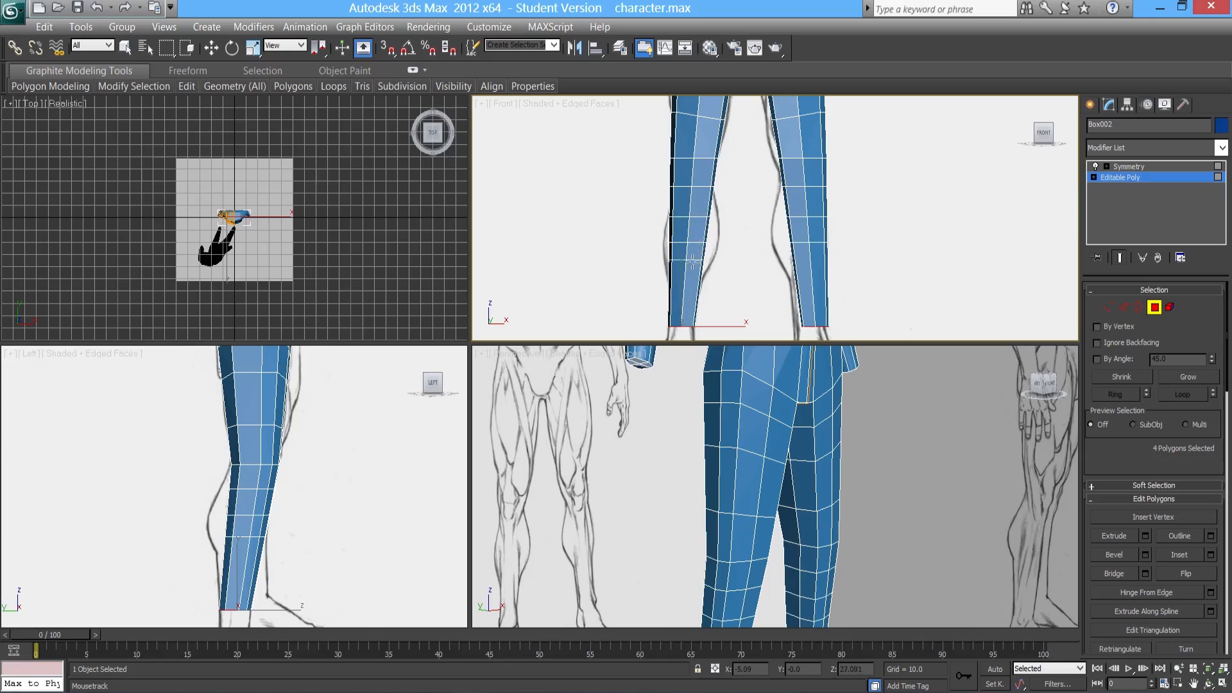
key(w)
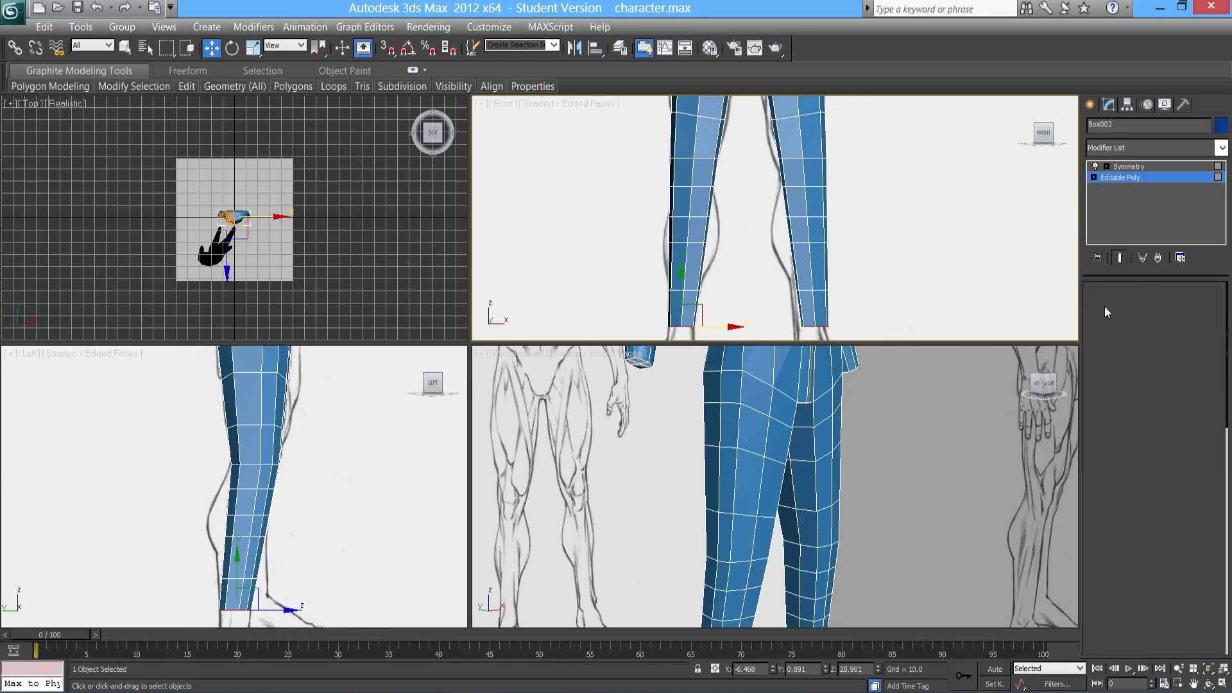
- In Vertex mode, move the outer vertices of the upper thigh and hip line outward to match the front reference outline
ctrl+click(1103, 306)
middle_drag(698, 165, 699, 286)
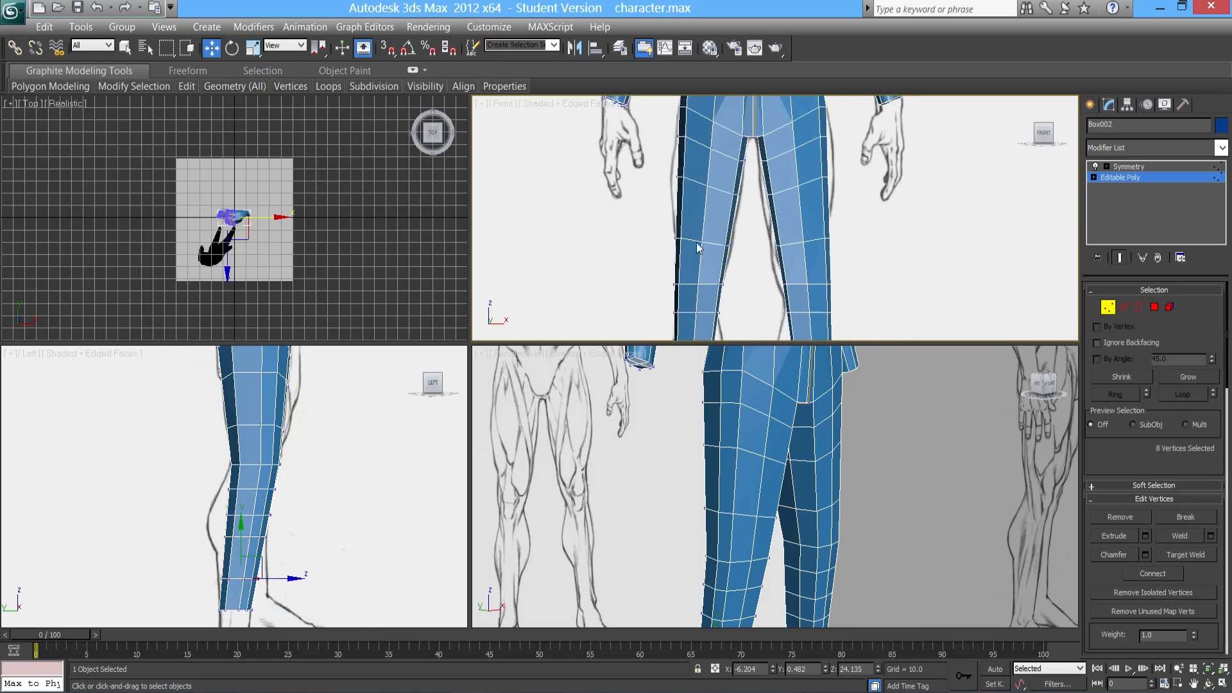
middle_drag(698, 239, 698, 250)
scroll(698, 250, up, 2)
drag(626, 162, 659, 176)
middle_drag(657, 182, 654, 257)
scroll(647, 228, up, 2)
drag(586, 189, 627, 184)
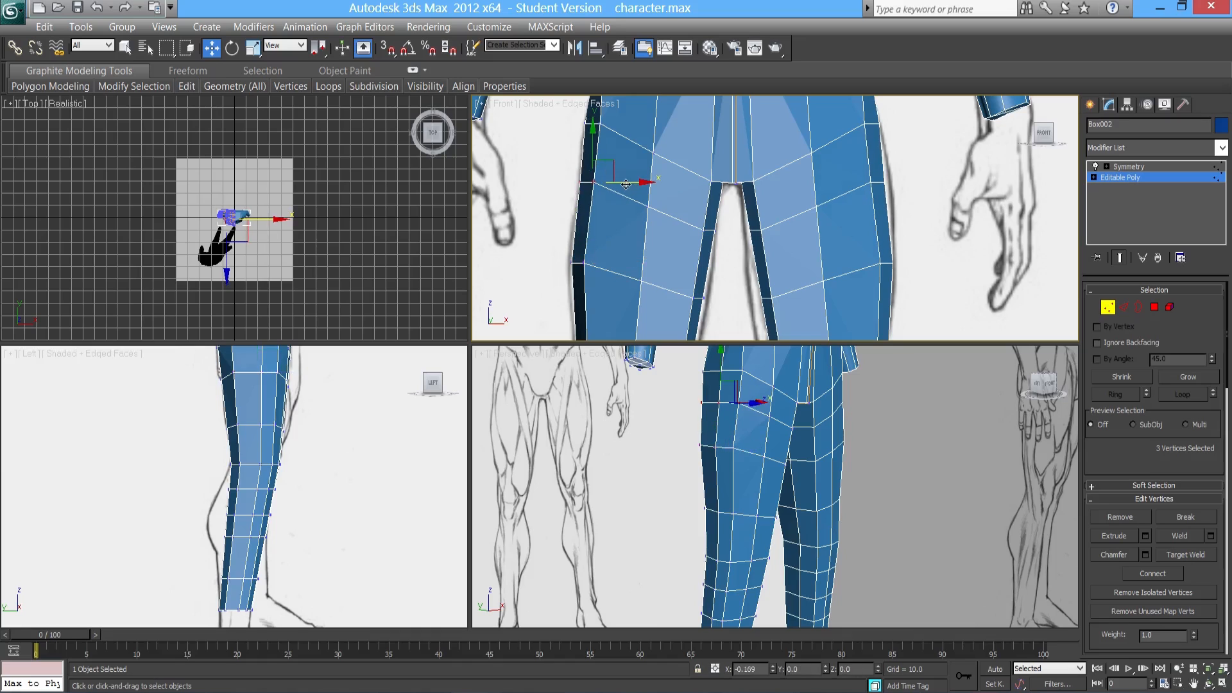
- Move the inner thigh vertices, loop by loop toward the knee, to match the inner leg outline in the front reference
middle_drag(590, 283, 571, 235)
drag(661, 228, 711, 259)
middle_drag(669, 320, 663, 204)
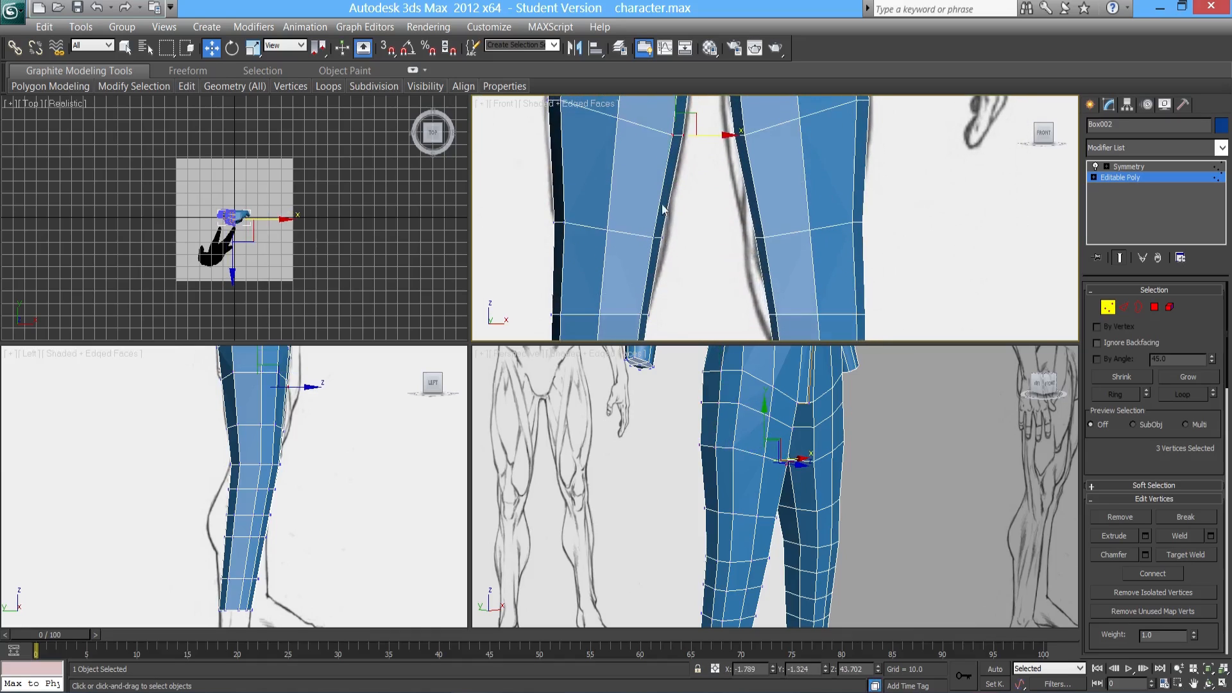
drag(675, 259, 675, 259)
scroll(697, 468, down, 10)
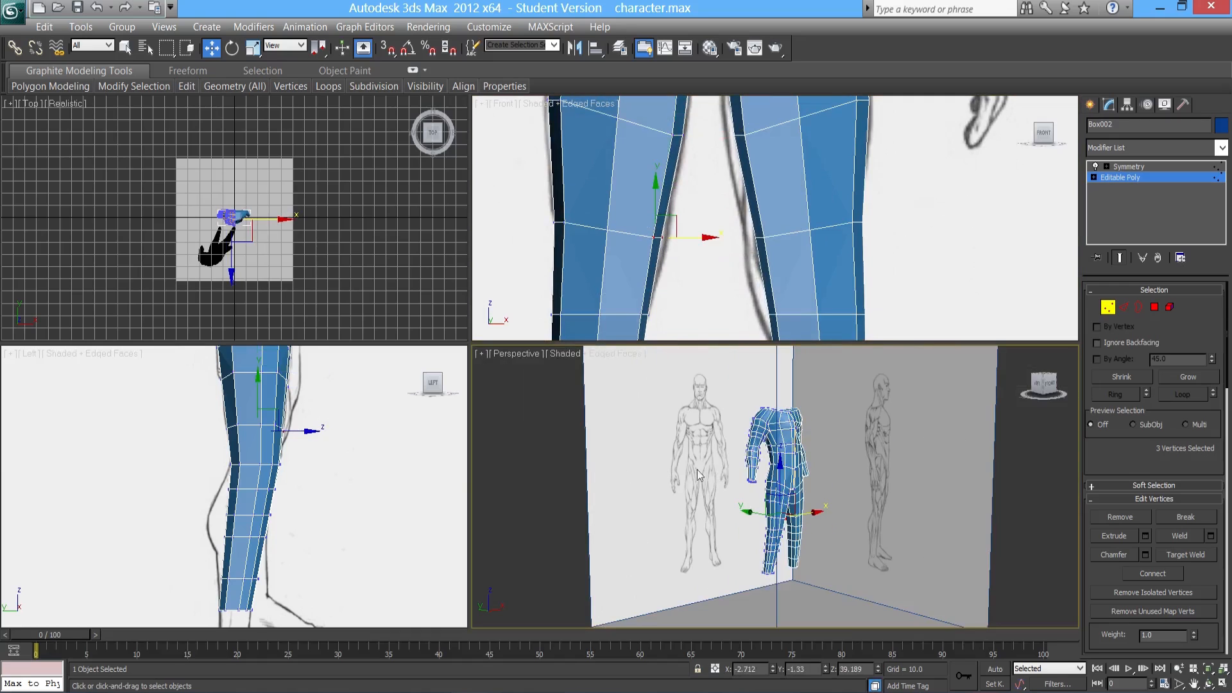
middle_drag(687, 234, 692, 238)
drag(704, 242, 707, 241)
- Show the reference through the mesh and fit the inner and outer vertices just below the knee to the front outline
middle_drag(604, 268, 611, 223)
key(alt+x)
middle_drag(639, 287, 621, 213)
middle_drag(658, 266, 652, 226)
drag(620, 184, 651, 196)
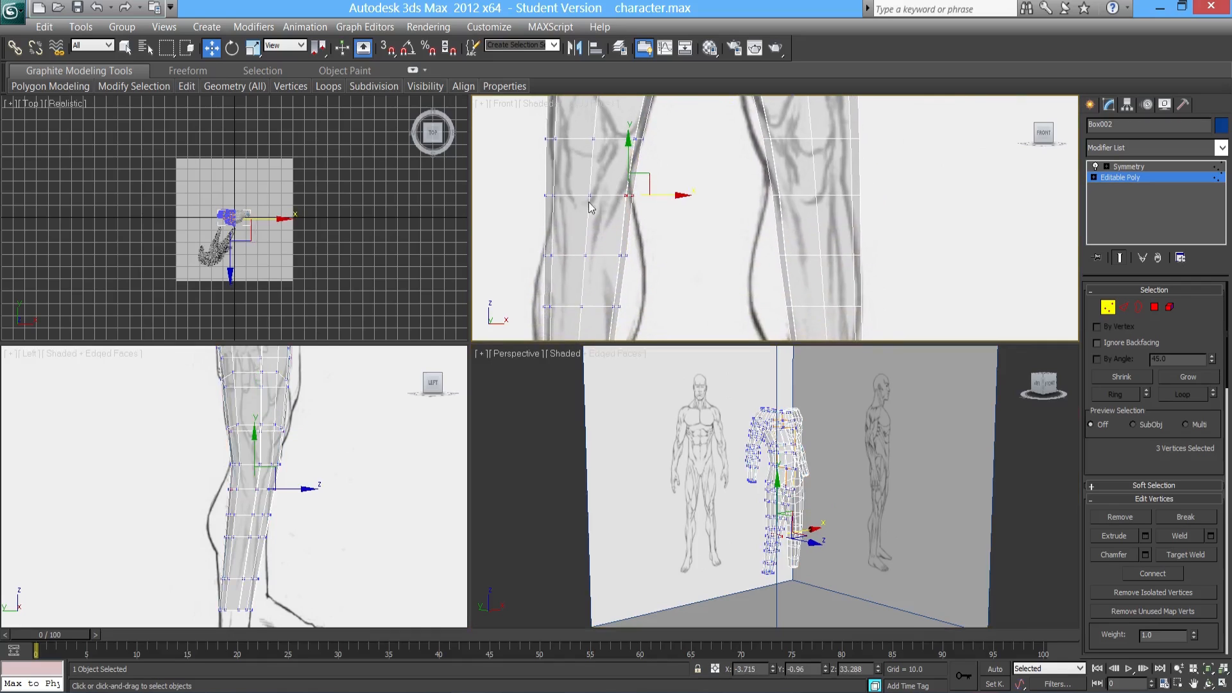
drag(547, 202, 595, 195)
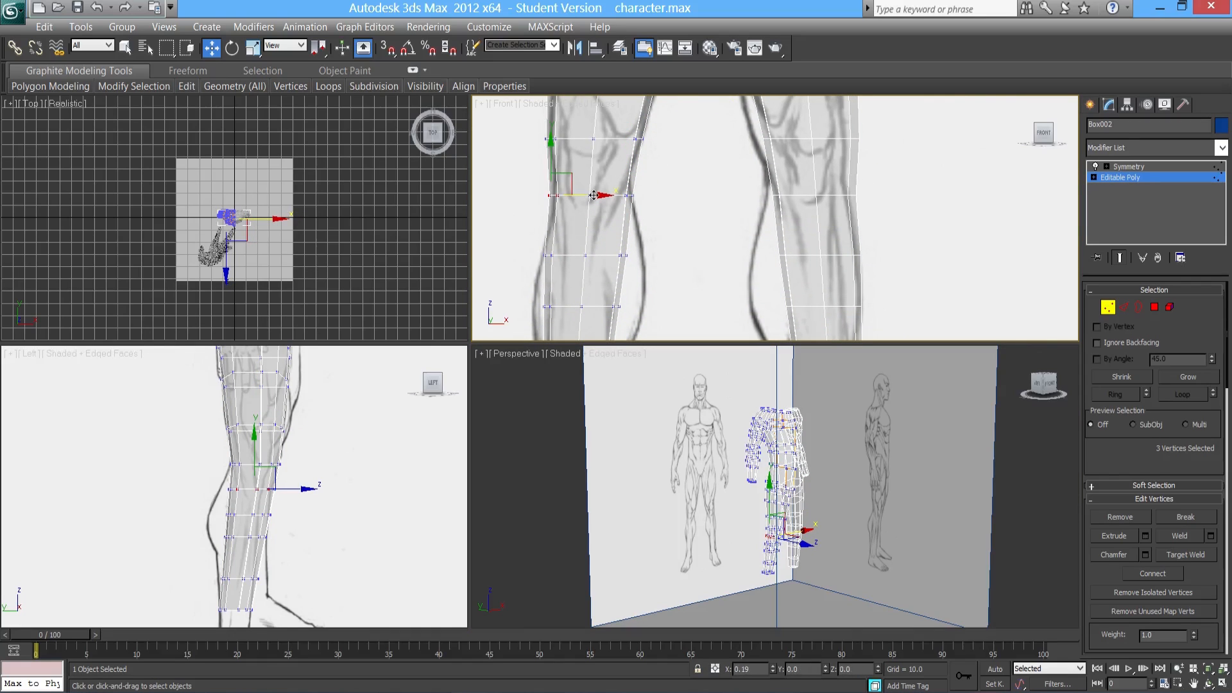
- Move the back and front vertices of the lower thigh loop to match the side reference outline
scroll(300, 497, up, 2)
middle_drag(294, 442, 250, 480)
middle_drag(575, 304, 575, 258)
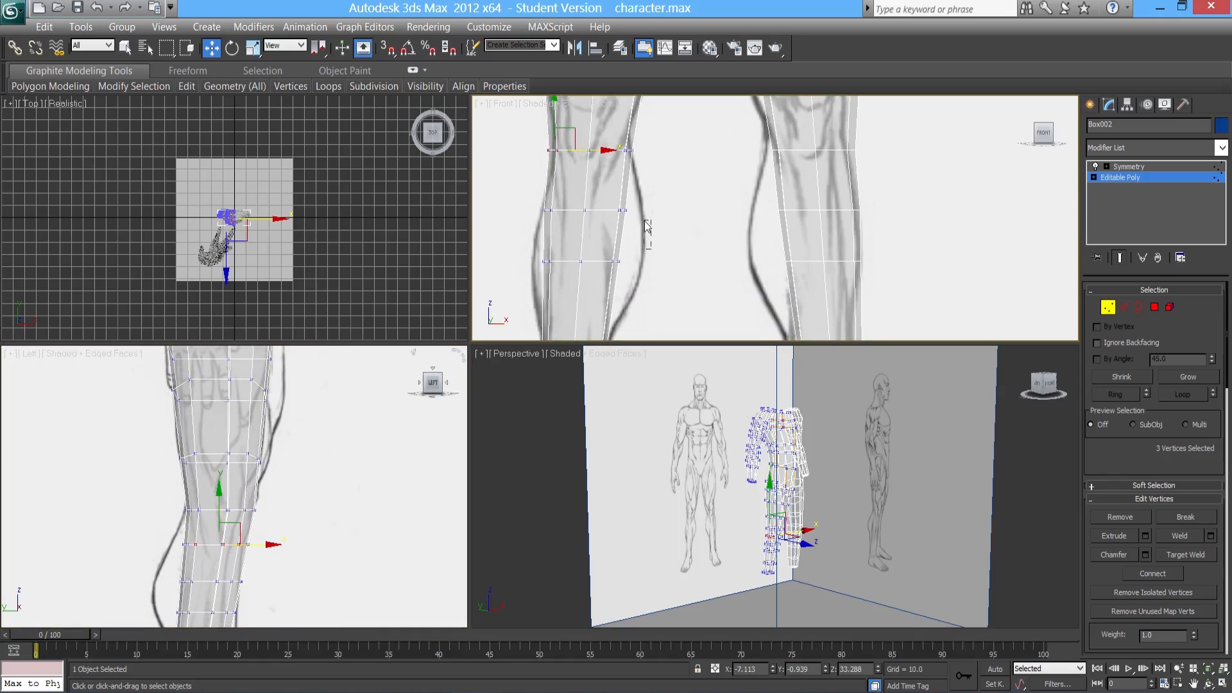
drag(619, 193, 616, 191)
middle_drag(590, 274, 586, 205)
click(586, 206)
middle_drag(224, 453, 218, 381)
scroll(191, 523, up, 3)
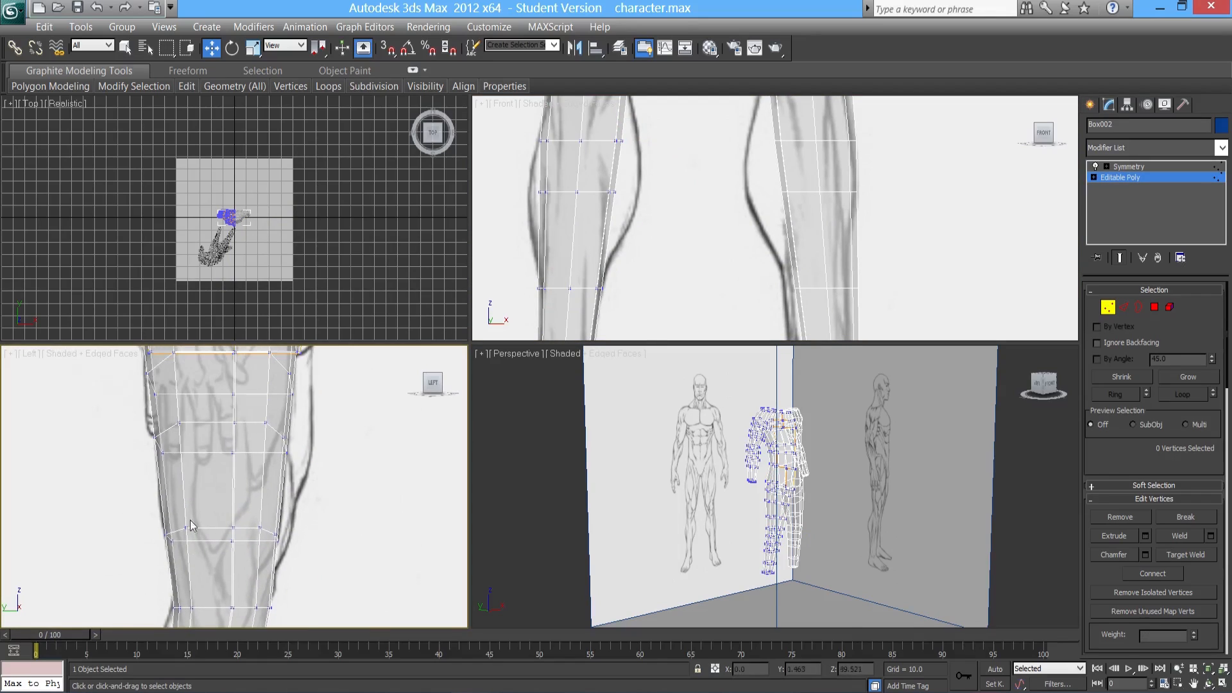
drag(191, 561, 193, 561)
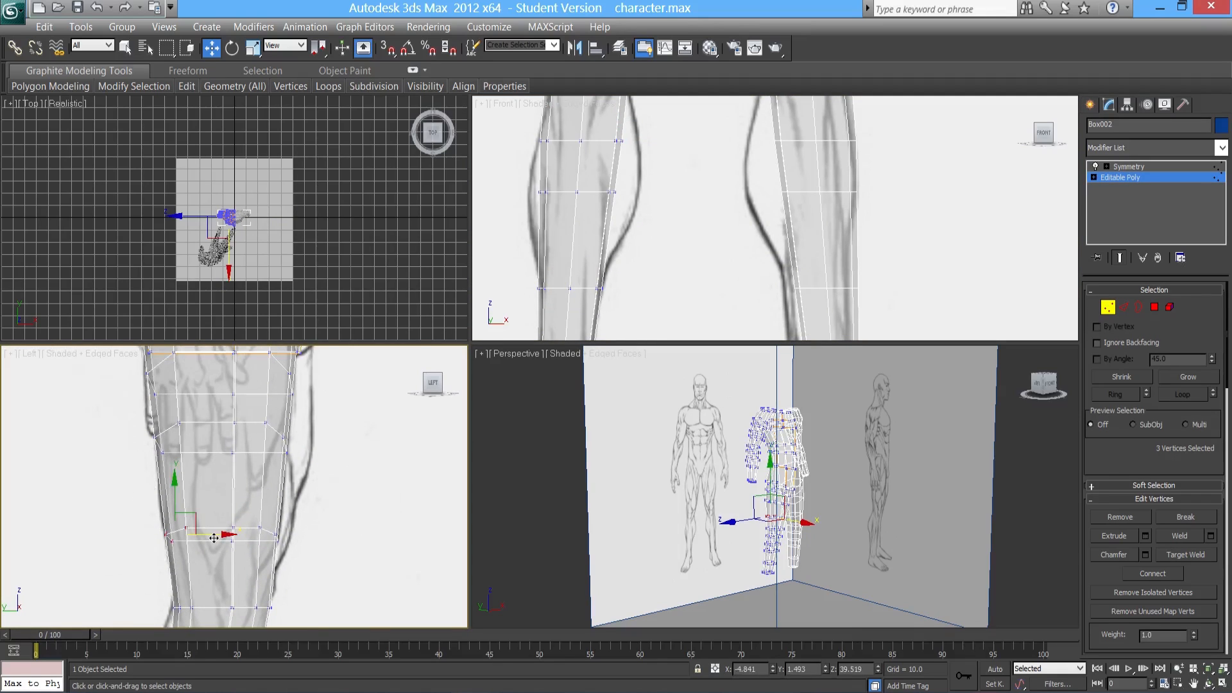
mouse_move(196, 477)
middle_down()
mouse_move(188, 513)
mouse_move(146, 503)
mouse_move(209, 448)
mouse_move(148, 488)
mouse_move(242, 499)
mouse_move(228, 443)
mouse_move(238, 468)
mouse_move(239, 440)
mouse_move(239, 495)
mouse_move(194, 477)
middle_up()
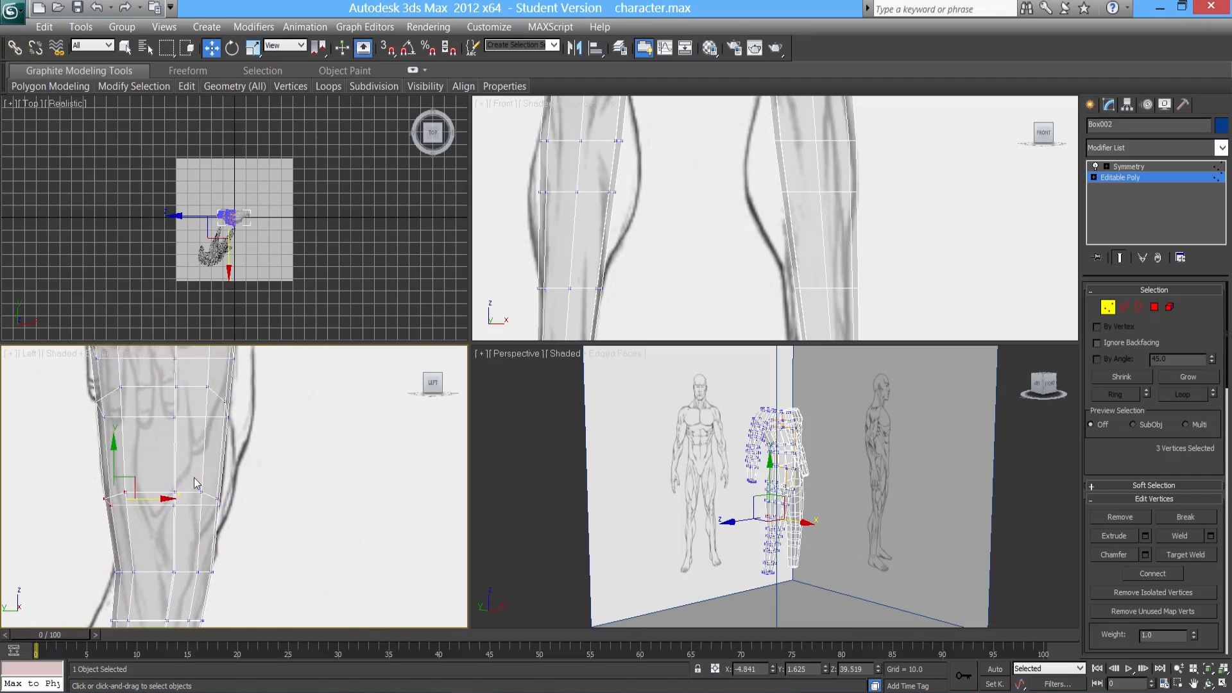
drag(235, 523, 235, 523)
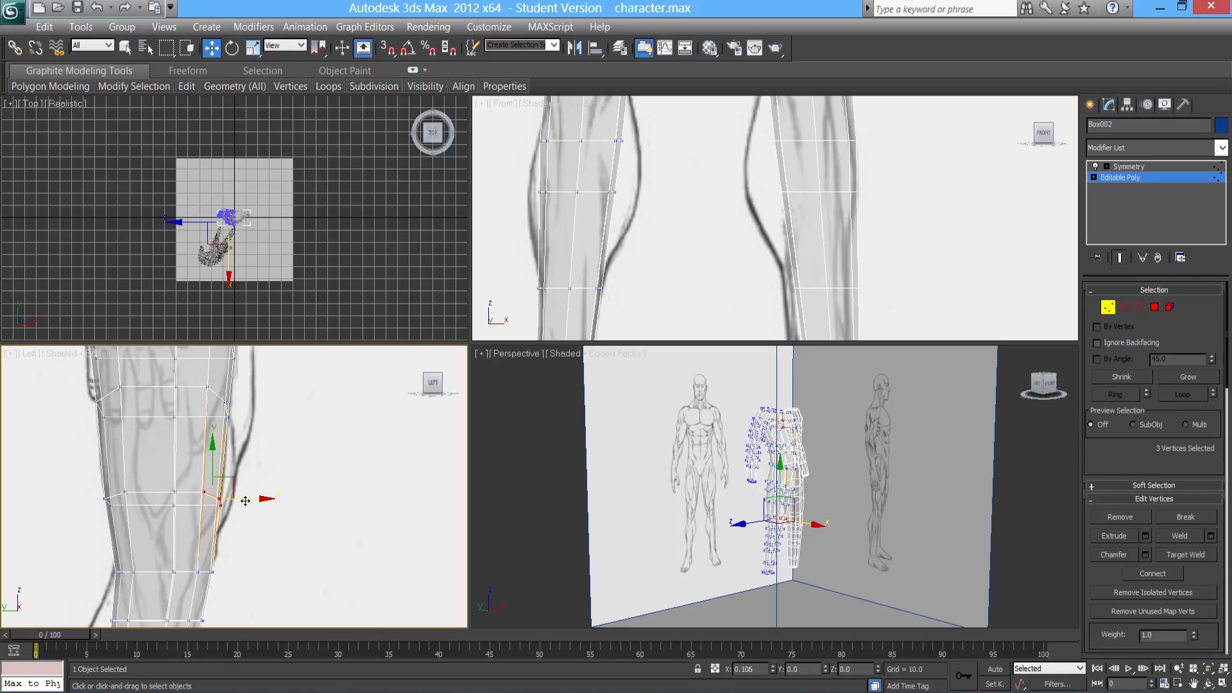
- Adjust the front vertices of the knee and of the thigh above it toward the side reference outline
middle_drag(235, 544, 232, 492)
drag(195, 538, 228, 520)
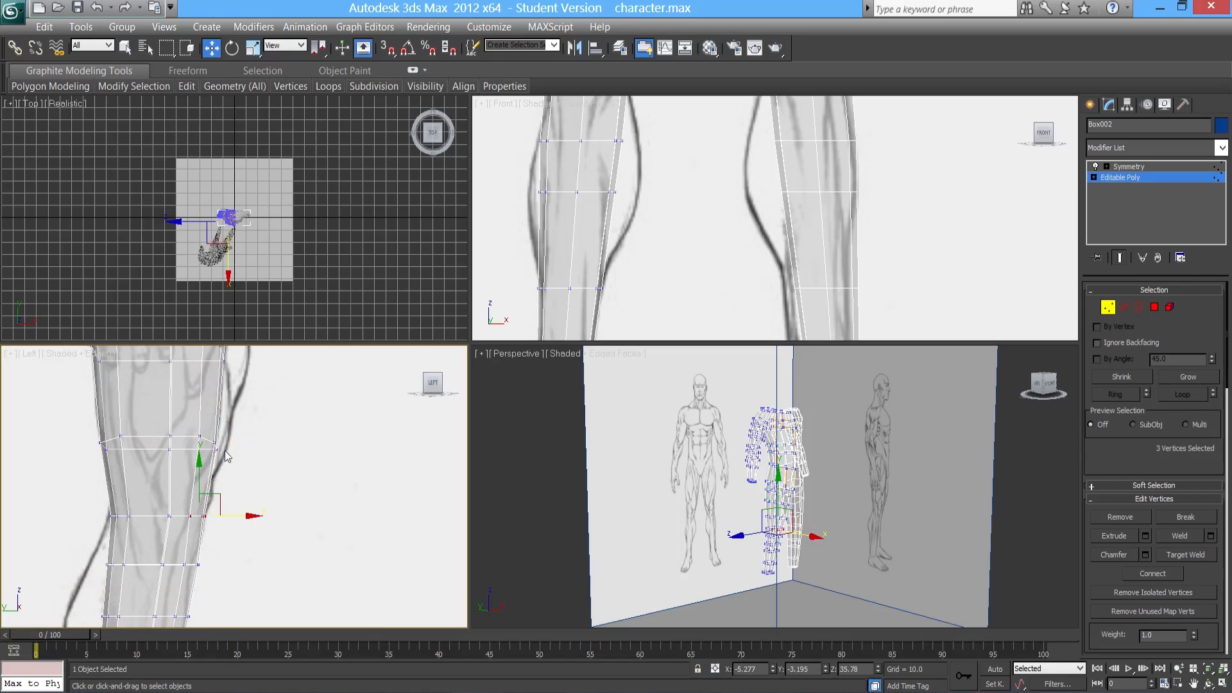
middle_drag(225, 451, 225, 506)
mouse_move(214, 420)
mouse_down()
mouse_move(243, 480)
mouse_move(258, 444)
mouse_up()
- Inspect the shaded legs from the front and compare the lower legs with the reference
mouse_move(631, 506)
middle_down()
mouse_move(617, 486)
mouse_move(656, 489)
mouse_move(717, 530)
mouse_move(770, 488)
mouse_move(767, 507)
mouse_move(764, 474)
mouse_move(759, 550)
mouse_move(775, 573)
mouse_move(830, 575)
mouse_move(757, 570)
middle_up()
scroll(717, 529, up, 2)
scroll(717, 529, up, 4)
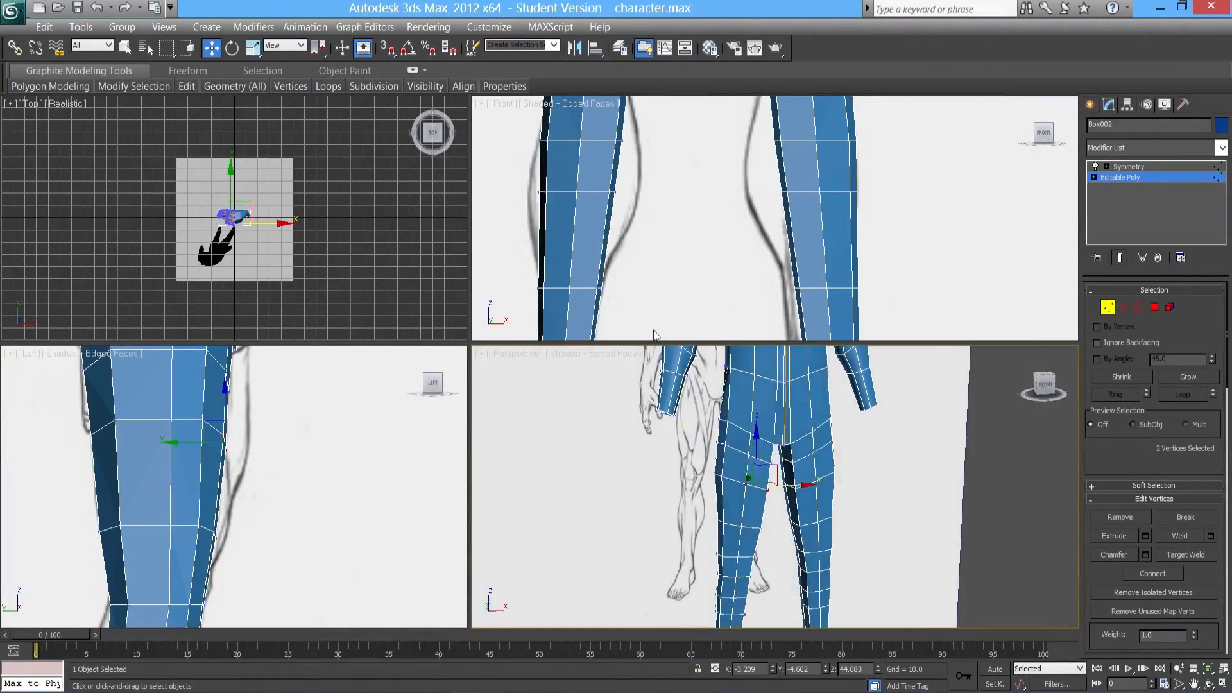
alt+middle_drag(695, 374, 733, 545)
scroll(733, 542, up, 3)
middle_drag(680, 578, 705, 538)
middle_drag(581, 314, 589, 256)
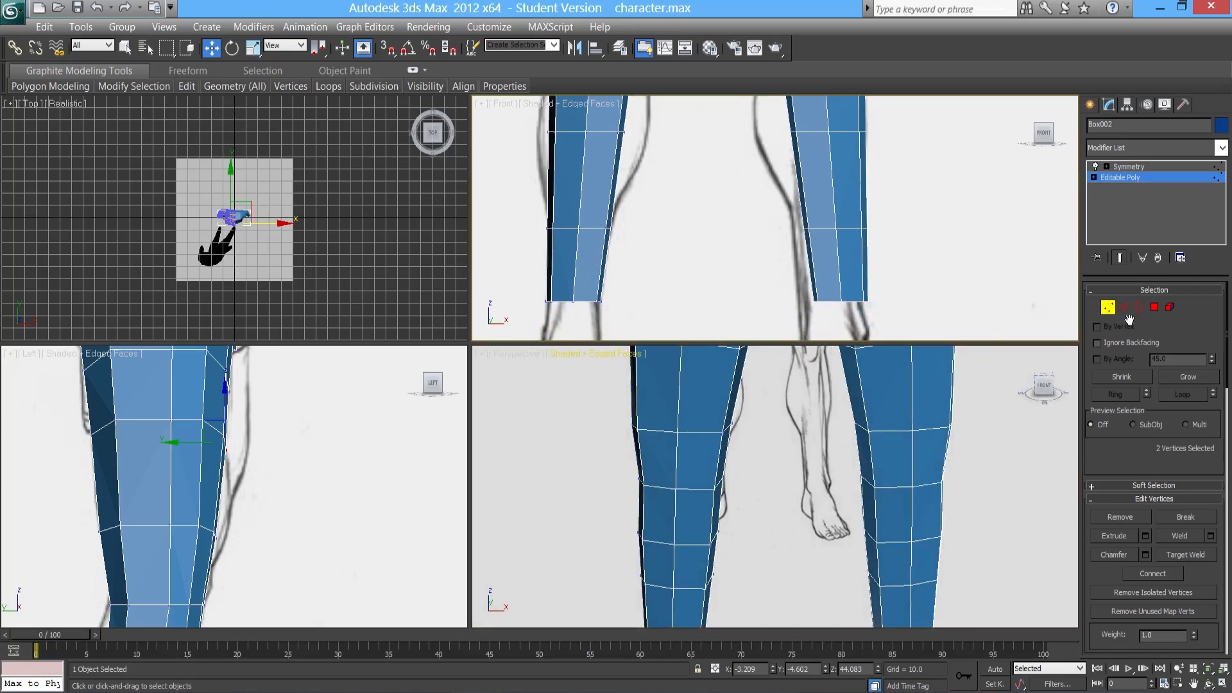
click(1154, 306)
key(alt+x)
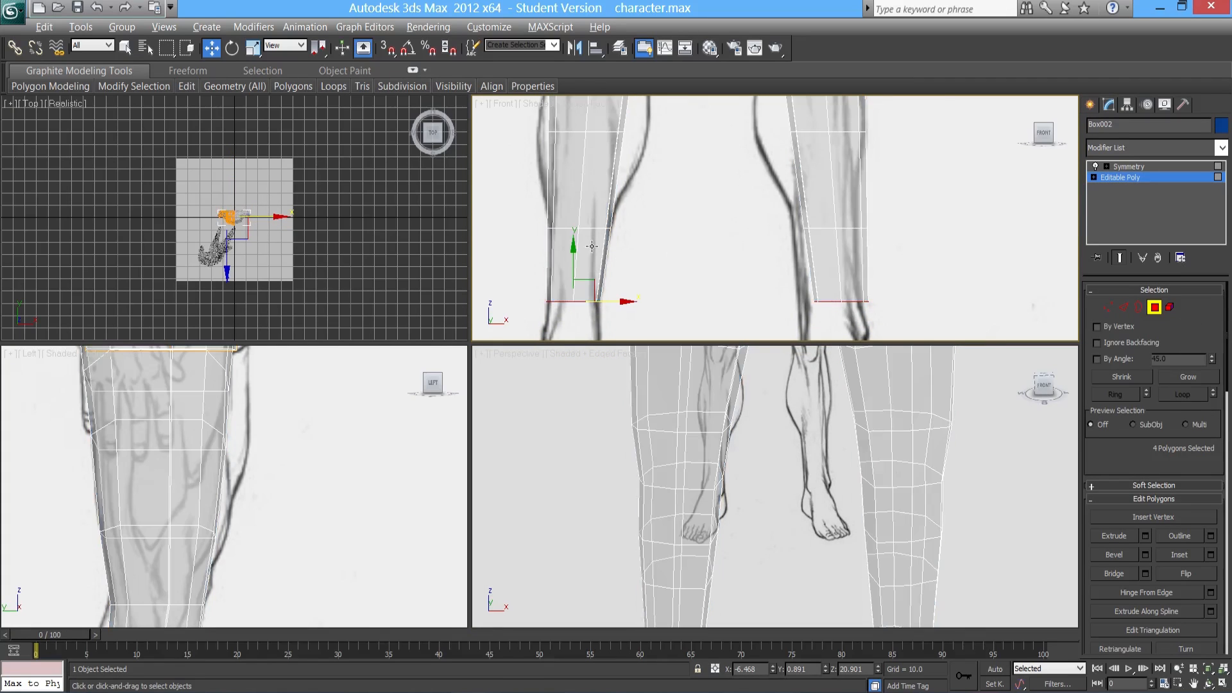
middle_drag(583, 191, 574, 256)
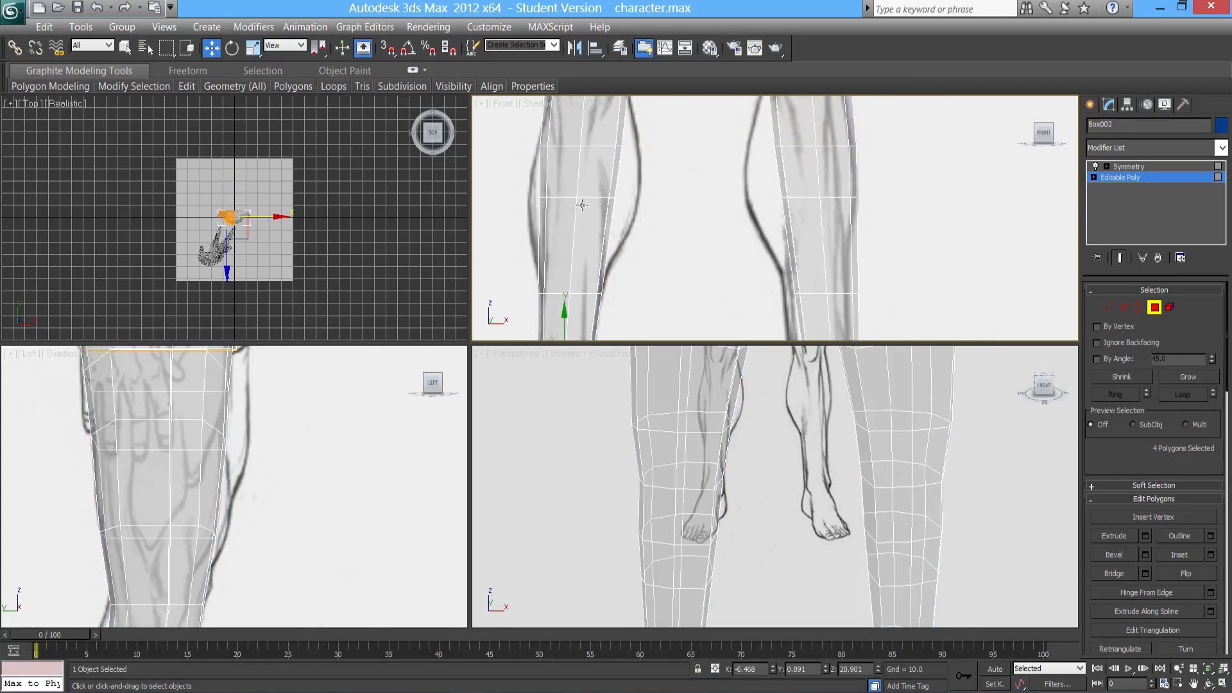
mouse_move(593, 215)
middle_down()
mouse_move(589, 191)
mouse_move(599, 192)
middle_up()
scroll(626, 171, down, 2)
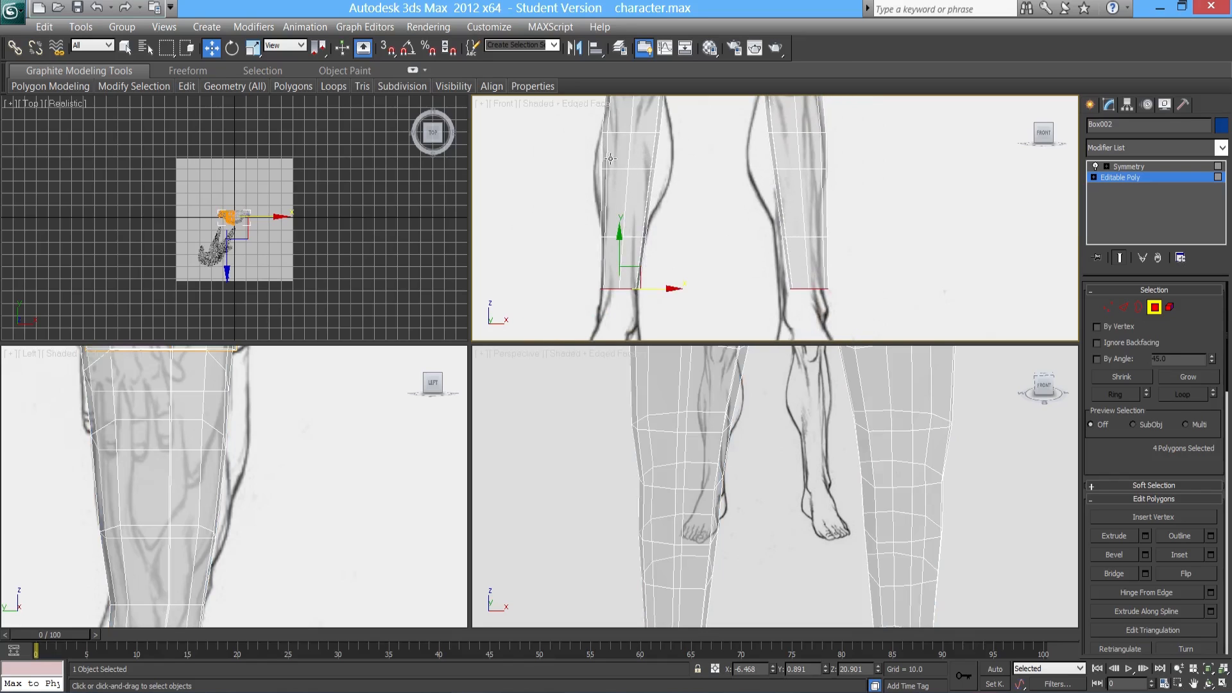
key(alt+x)
click(637, 211)
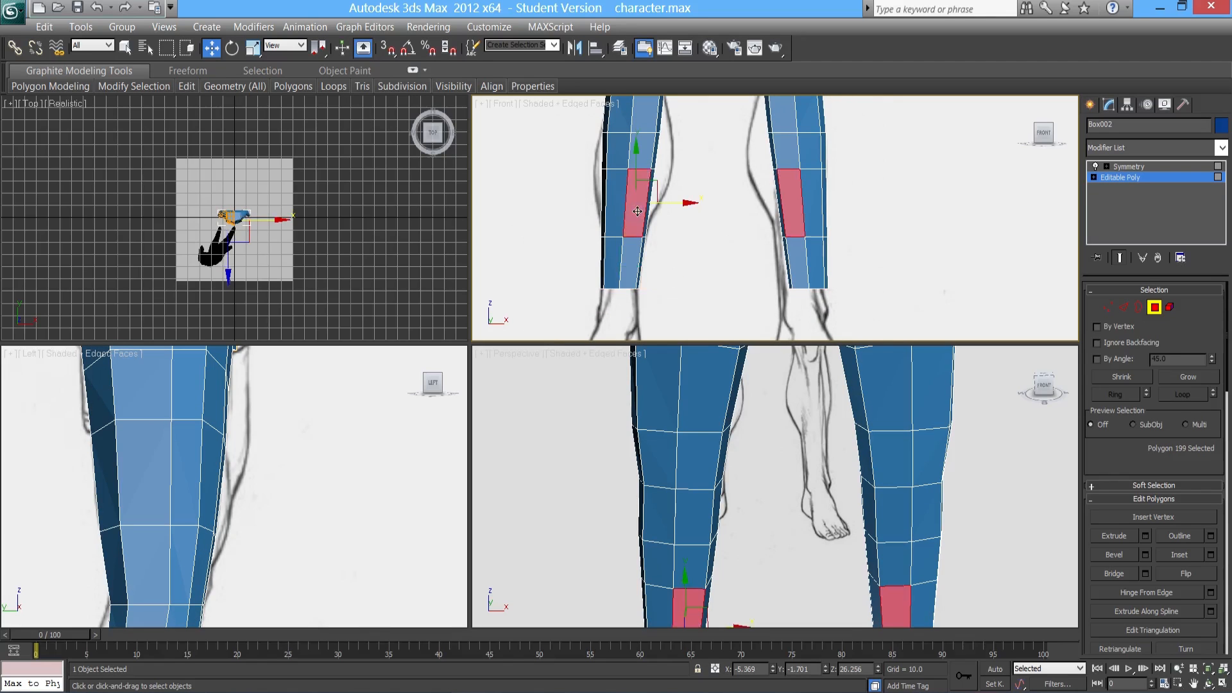
mouse_move(731, 494)
alt+middle_down()
mouse_move(737, 520)
mouse_move(722, 508)
mouse_move(728, 472)
alt+middle_up()
click(1109, 309)
- In Edge mode, select the chain of edges down the front inner side of the lower leg and shift it slightly outward and backward
alt+middle_drag(852, 509, 786, 510)
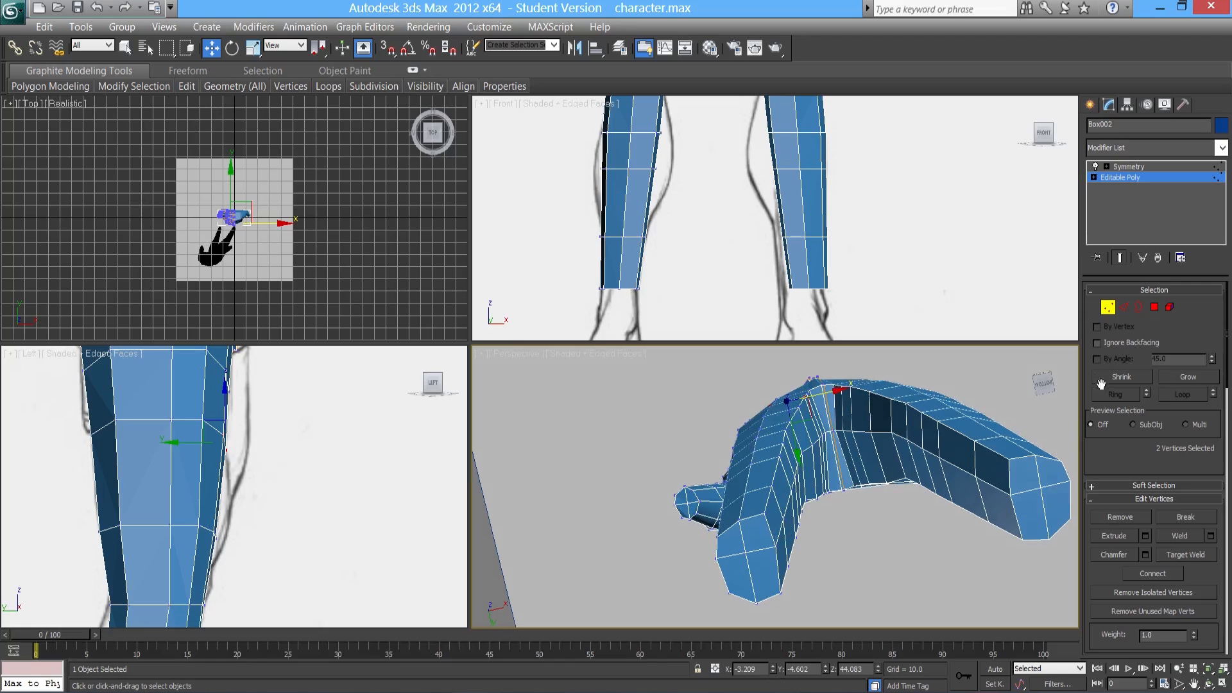
click(1122, 307)
click(766, 505)
ctrl+click(775, 479)
alt+middle_drag(776, 479, 777, 503)
ctrl+click(775, 488)
ctrl+click(779, 458)
ctrl+click(784, 488)
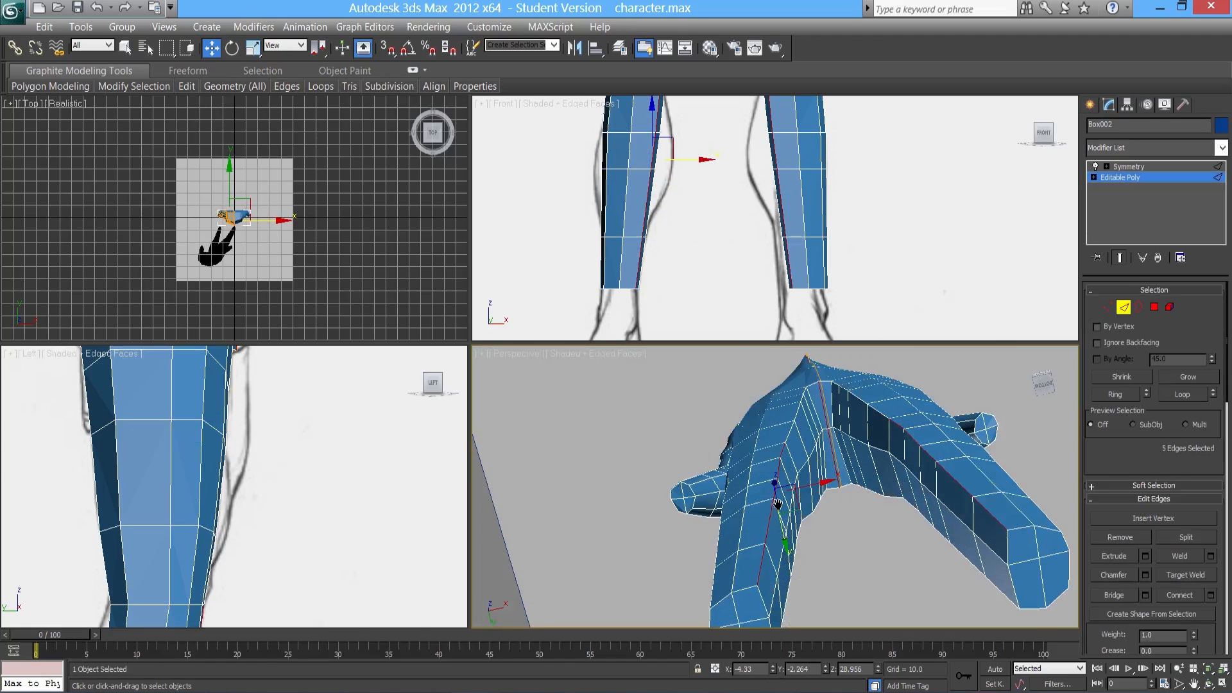
ctrl+click(794, 441)
alt+middle_drag(794, 442, 785, 477)
mouse_move(795, 500)
mouse_down()
mouse_move(800, 450)
mouse_move(800, 493)
mouse_up()
alt+middle_drag(805, 512, 804, 496)
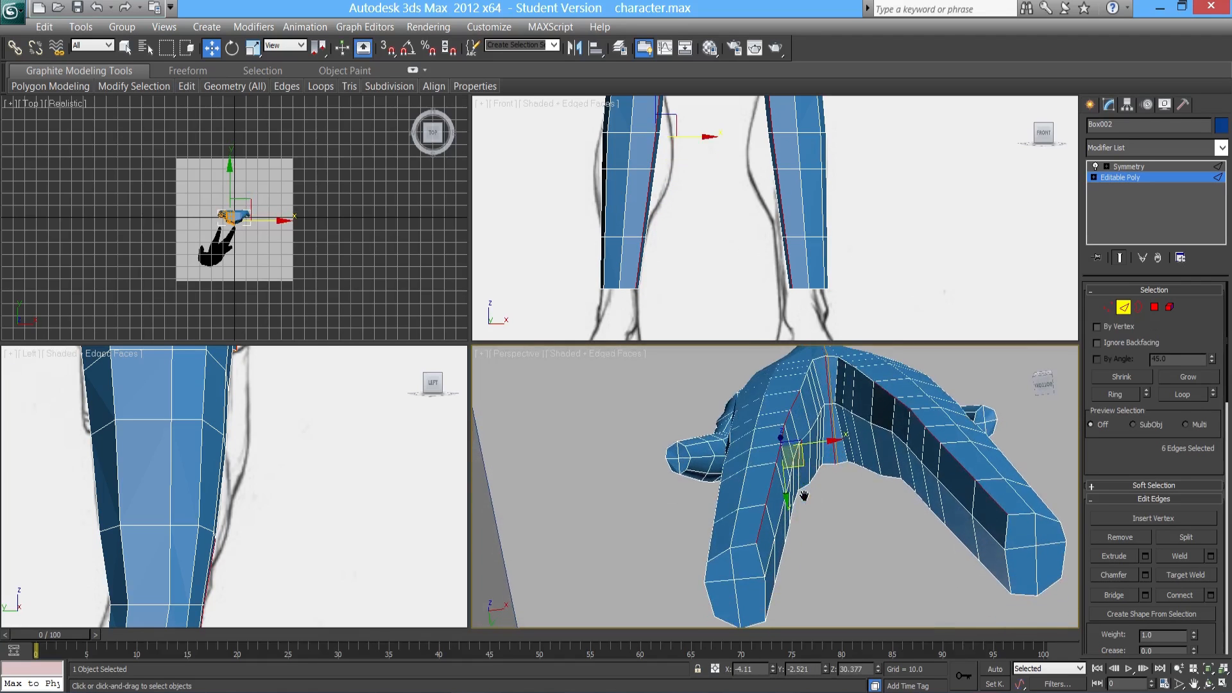
drag(817, 443, 810, 443)
alt+middle_drag(791, 510, 795, 482)
drag(782, 486, 784, 488)
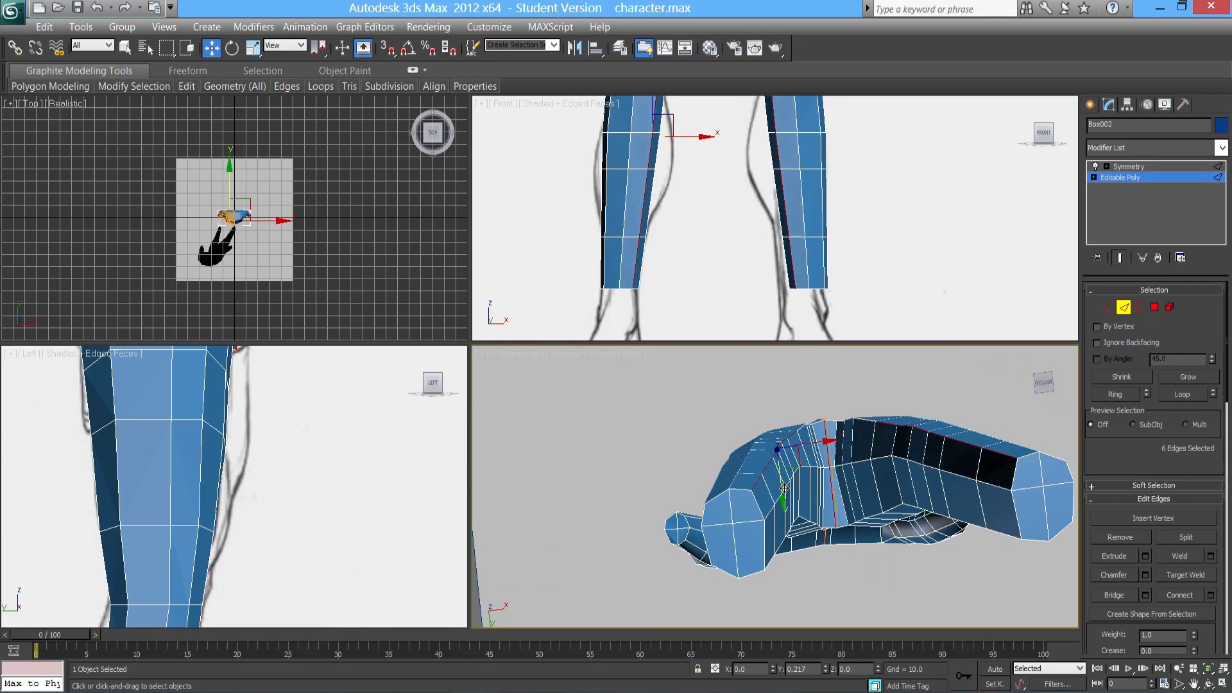
mouse_move(771, 527)
alt+middle_down()
mouse_move(762, 510)
mouse_move(751, 532)
mouse_move(754, 514)
mouse_move(732, 527)
alt+middle_up()
click(1102, 309)
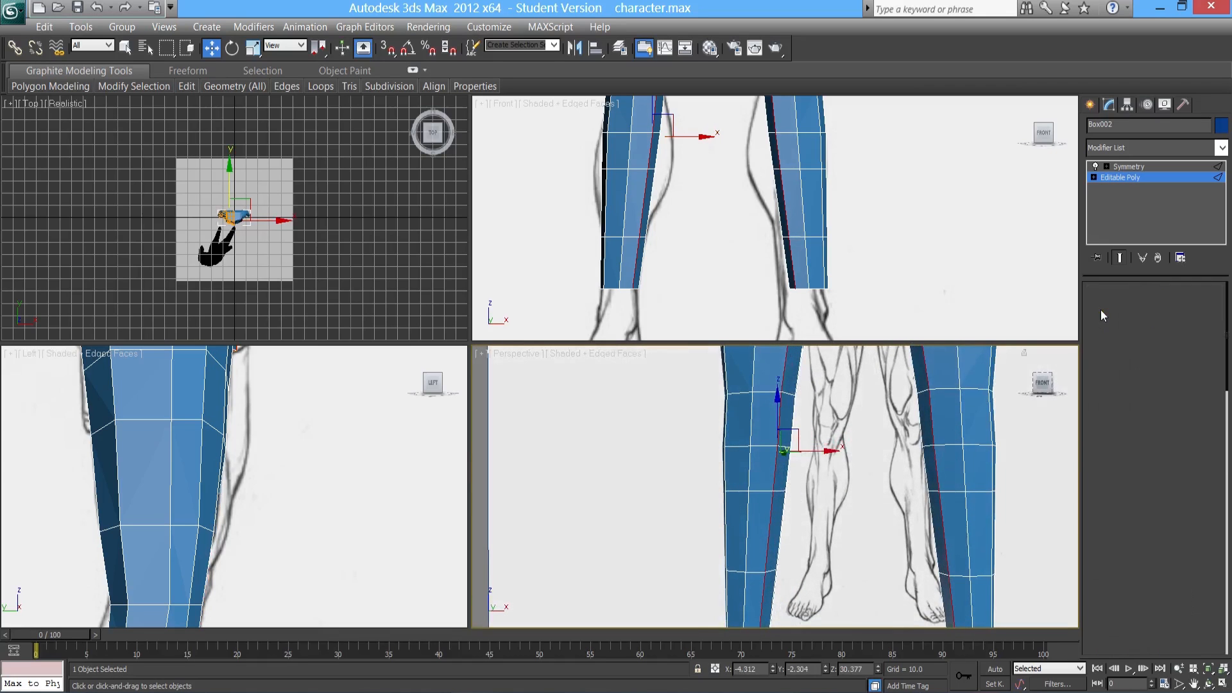
middle_drag(657, 205, 660, 264)
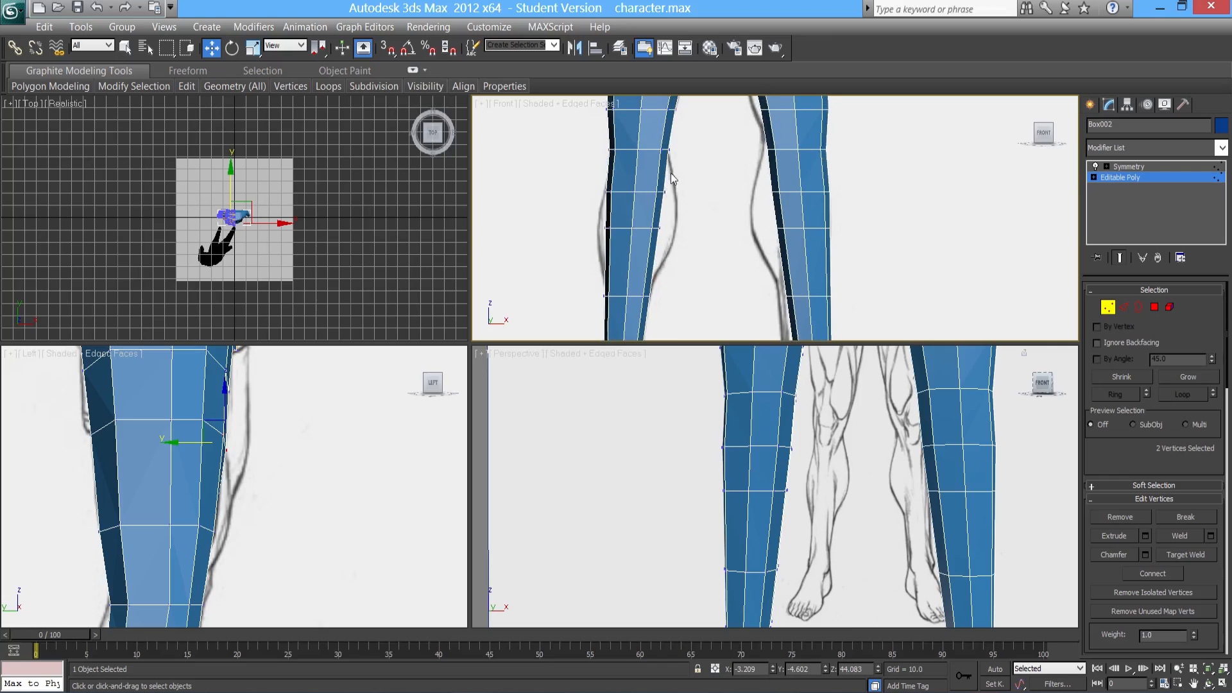
alt+middle_drag(779, 478, 808, 497)
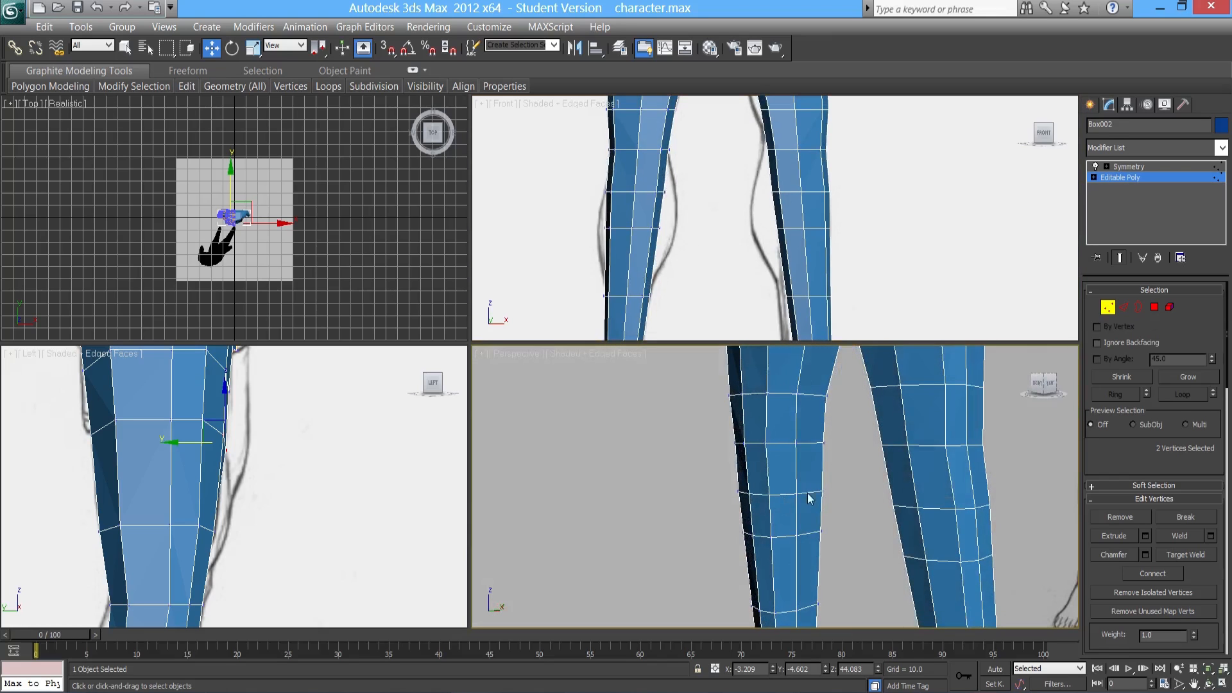
drag(846, 559, 845, 560)
alt+middle_drag(846, 559, 1044, 530)
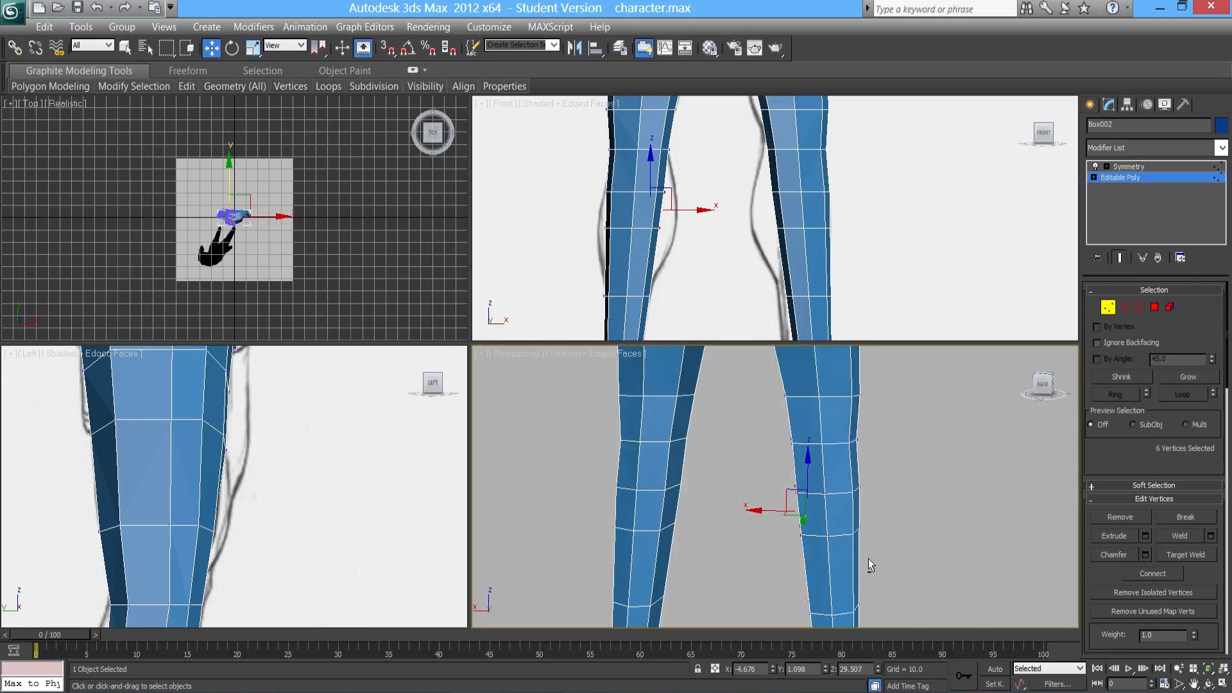
alt+drag(822, 483, 821, 482)
alt+middle_drag(822, 481, 856, 491)
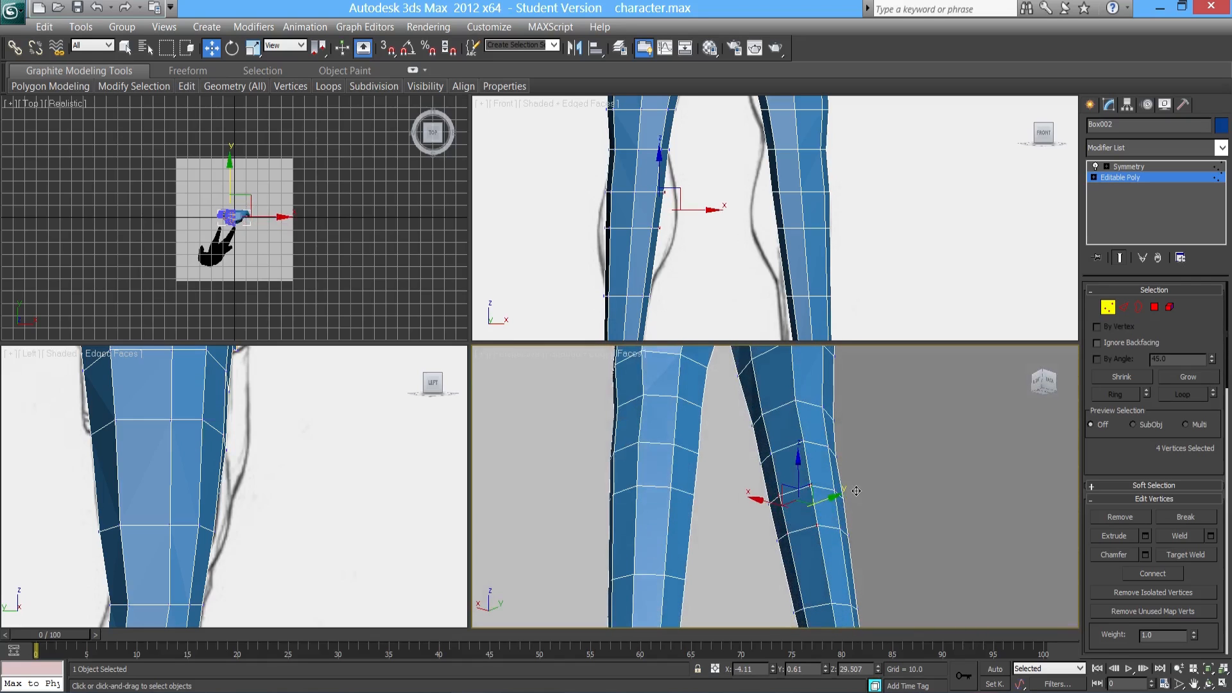
alt+middle_drag(772, 518, 777, 553)
scroll(777, 553, up, 3)
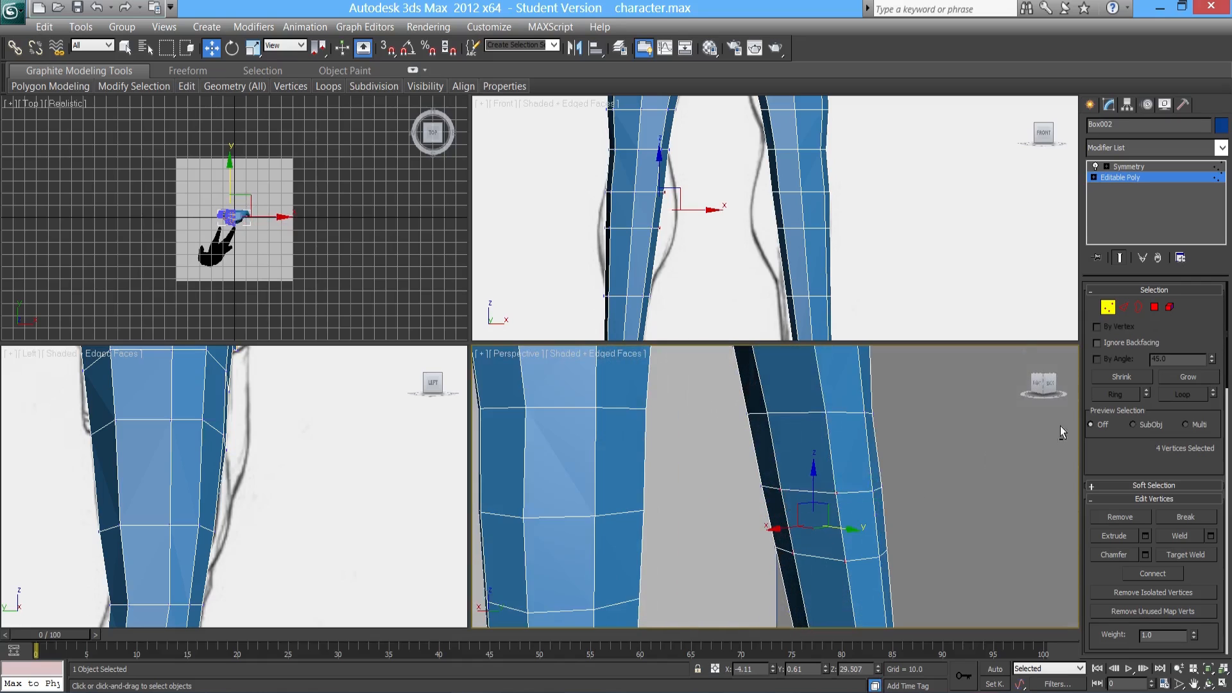
- In Polygon mode, select the inner calf polygon and move it toward the other leg to match the calf bulge in the front reference
click(1154, 308)
click(809, 532)
alt+middle_drag(813, 547, 757, 544)
scroll(773, 547, down, 3)
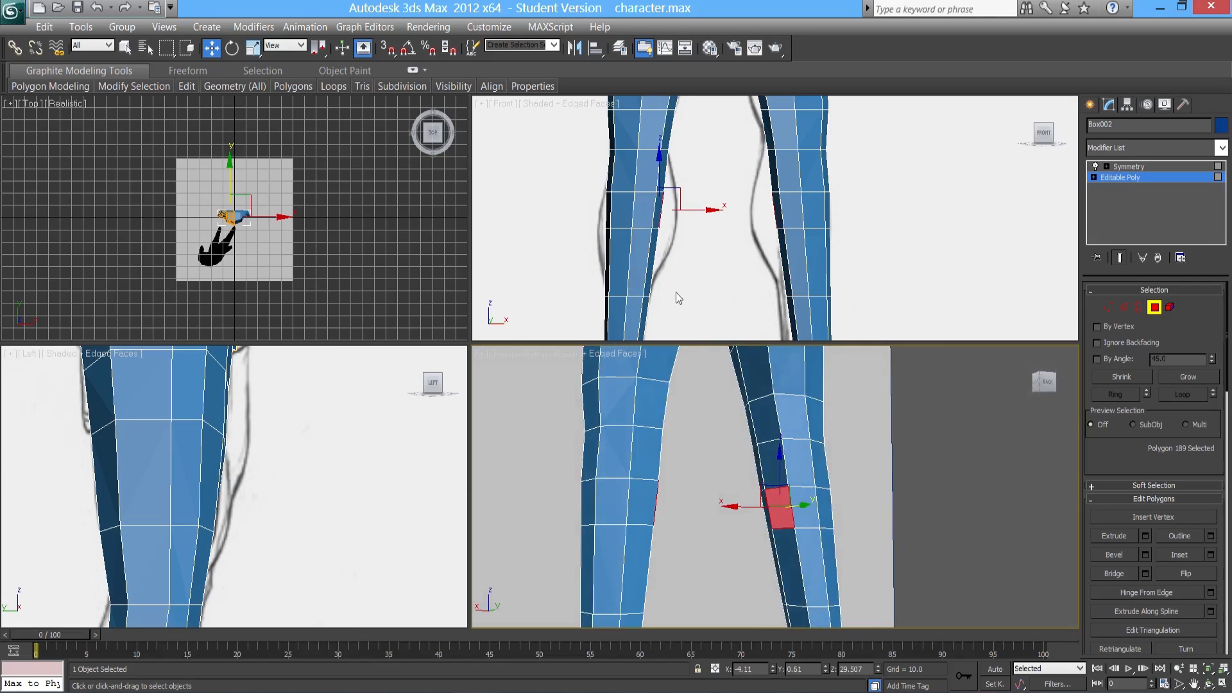
middle_drag(693, 228, 696, 245)
drag(699, 227, 711, 227)
alt+middle_drag(773, 504, 725, 290)
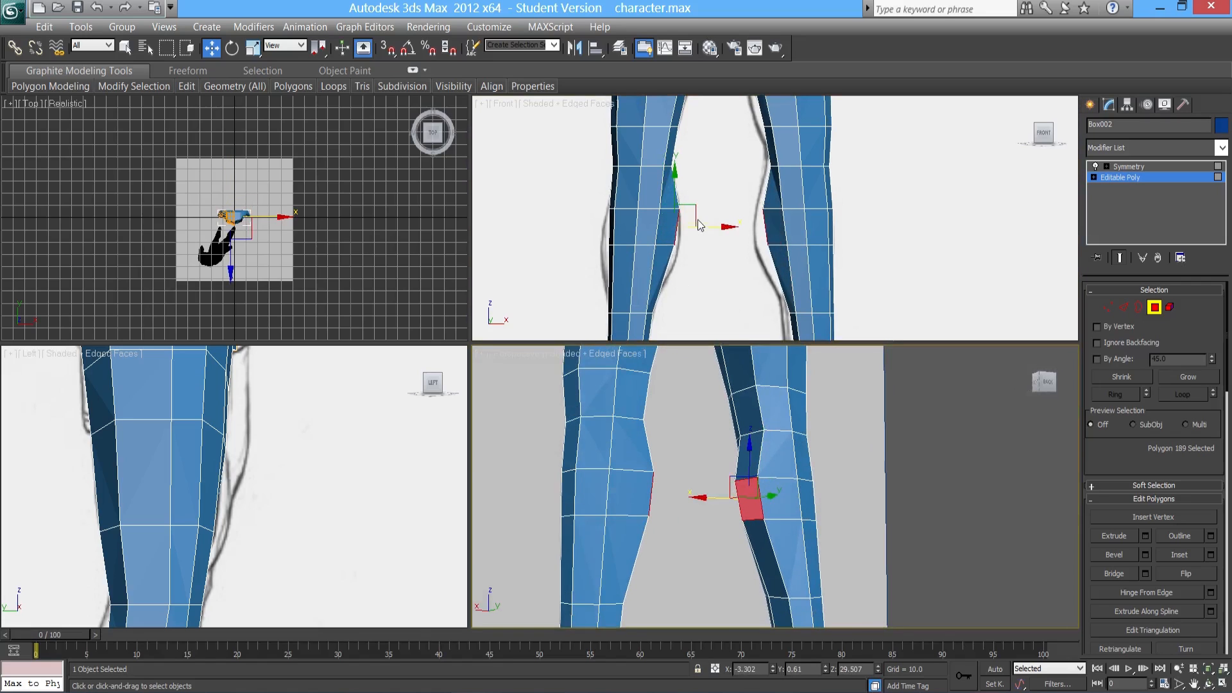
- Rotate the inner calf polygon slightly to follow the reference curve and switch back to moving it for a final adjustment
click(232, 49)
middle_drag(645, 242, 638, 240)
drag(710, 210, 709, 204)
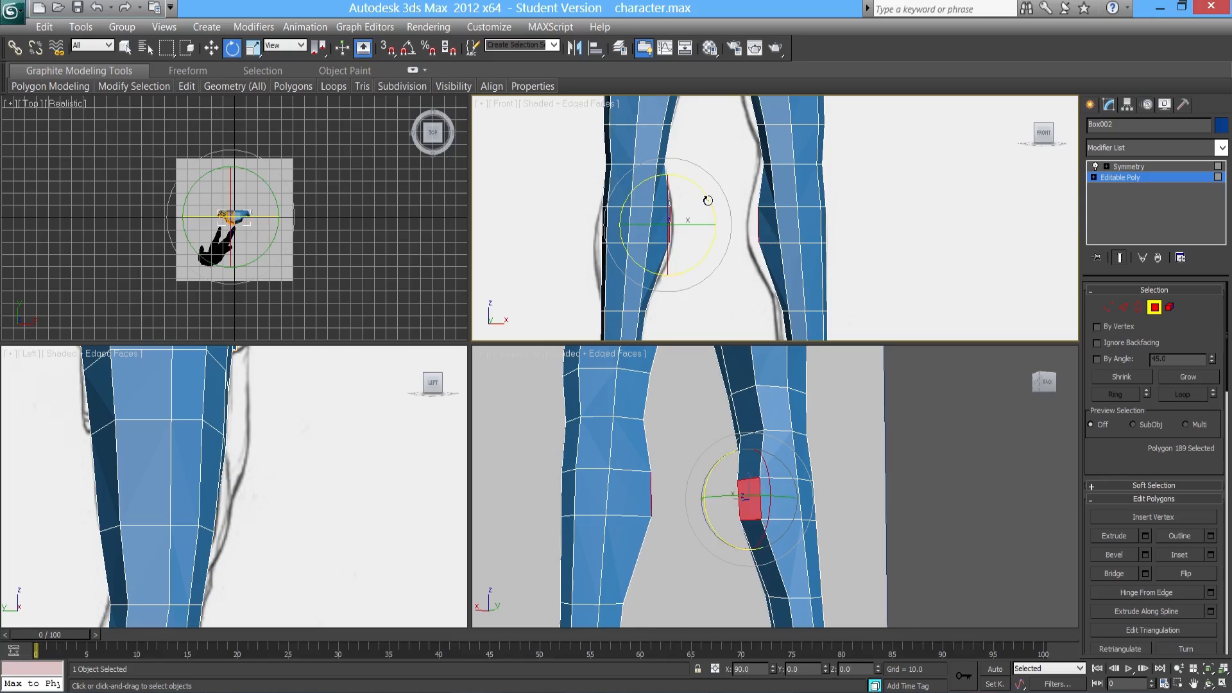
click(215, 52)
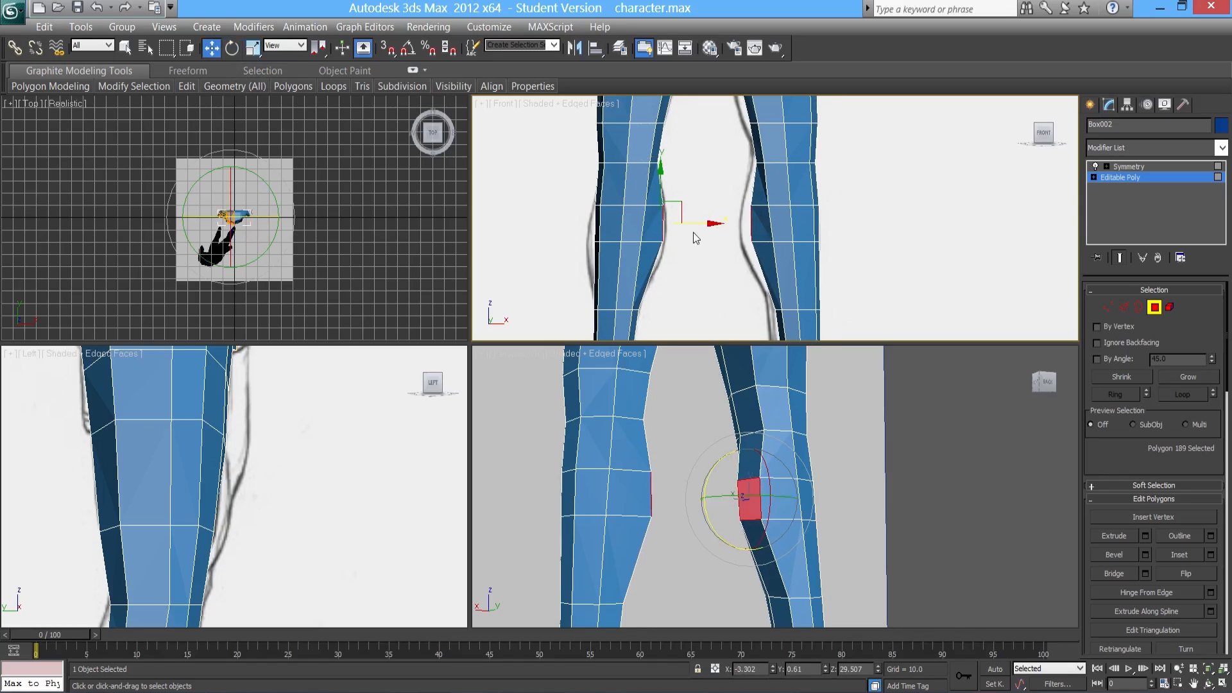
drag(694, 224, 693, 222)
- Select the outer calf polygon and move it outward to the calf outline in the front reference
alt+middle_drag(798, 460, 670, 523)
click(712, 511)
scroll(627, 274, down, 3)
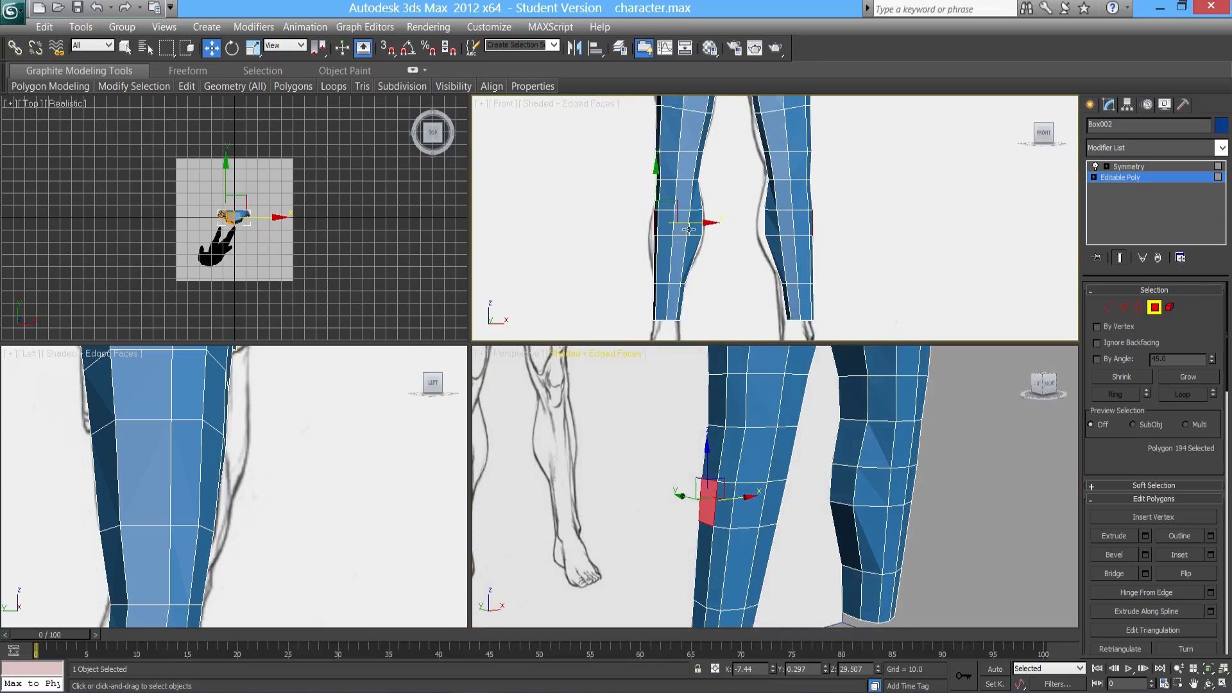
drag(691, 223, 666, 241)
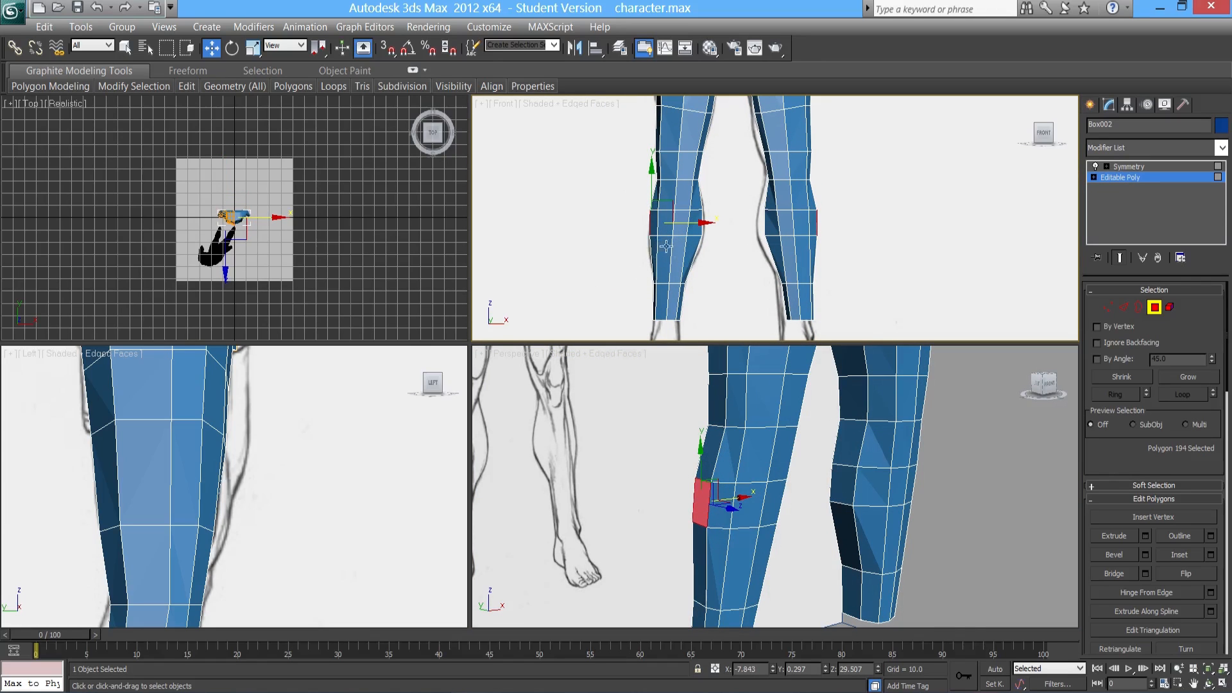
- Check the calves against the reference, reselect the inner calf polygon and pull it slightly back toward the leg
middle_drag(779, 488, 687, 460)
scroll(757, 463, down, 6)
mouse_move(818, 484)
alt+middle_down()
mouse_move(817, 462)
mouse_move(857, 467)
mouse_move(809, 474)
alt+middle_up()
scroll(810, 473, up, 6)
scroll(810, 477, up, 5)
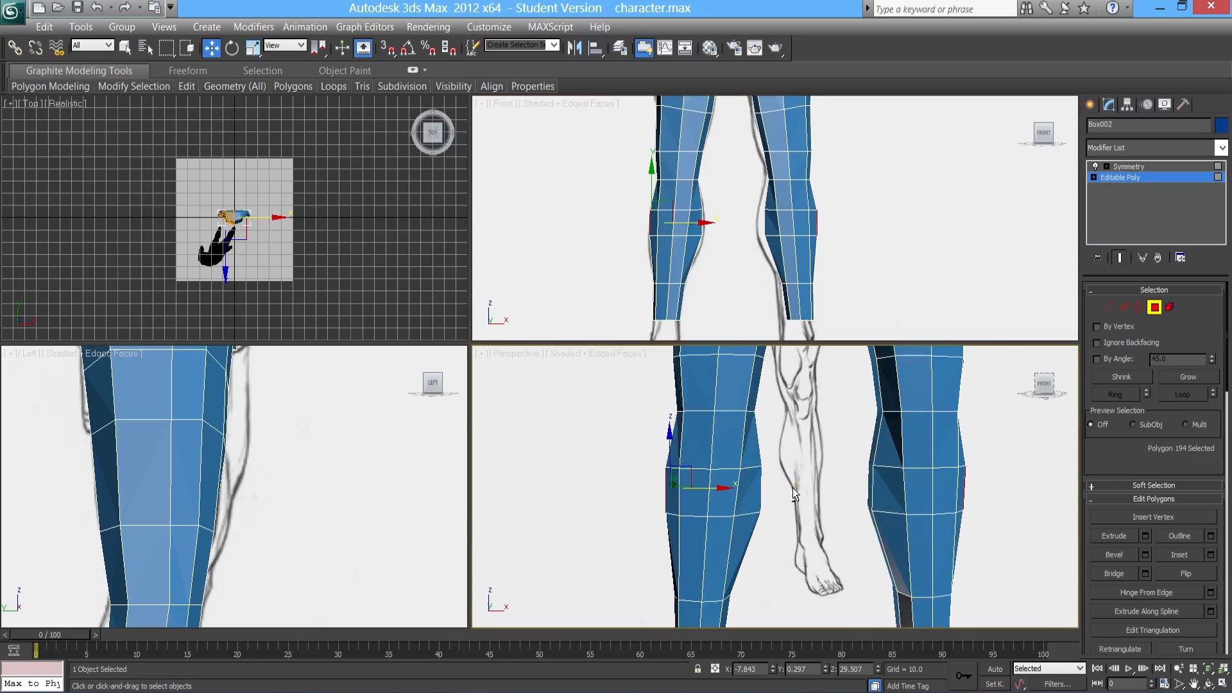
click(732, 489)
alt+middle_drag(701, 508, 764, 510)
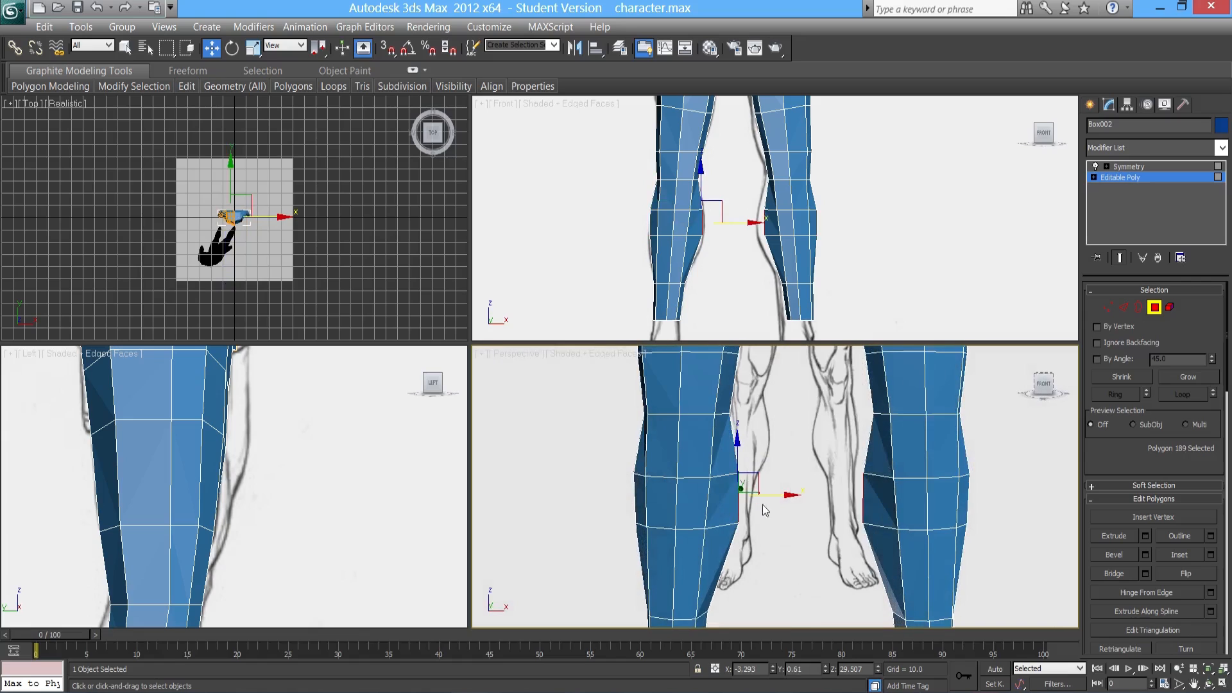
drag(775, 496, 768, 497)
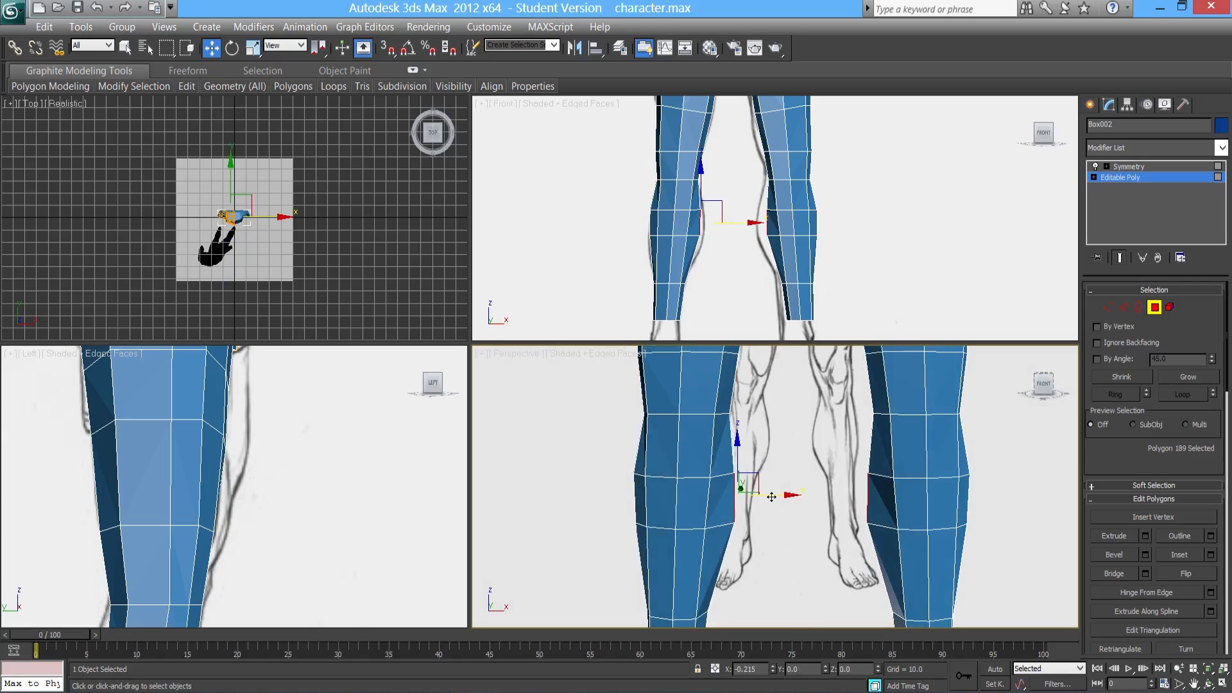
- Rotate the inner calf polygon slightly in the front view so it follows the reference curve
click(232, 48)
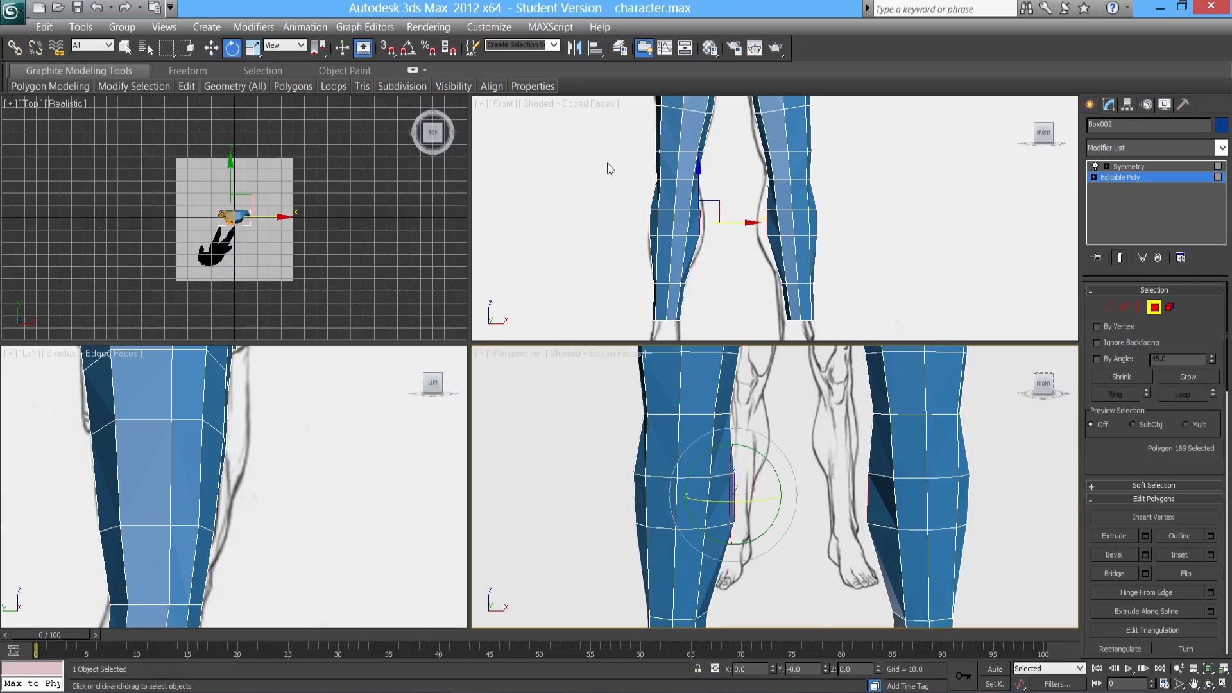
drag(737, 190, 739, 190)
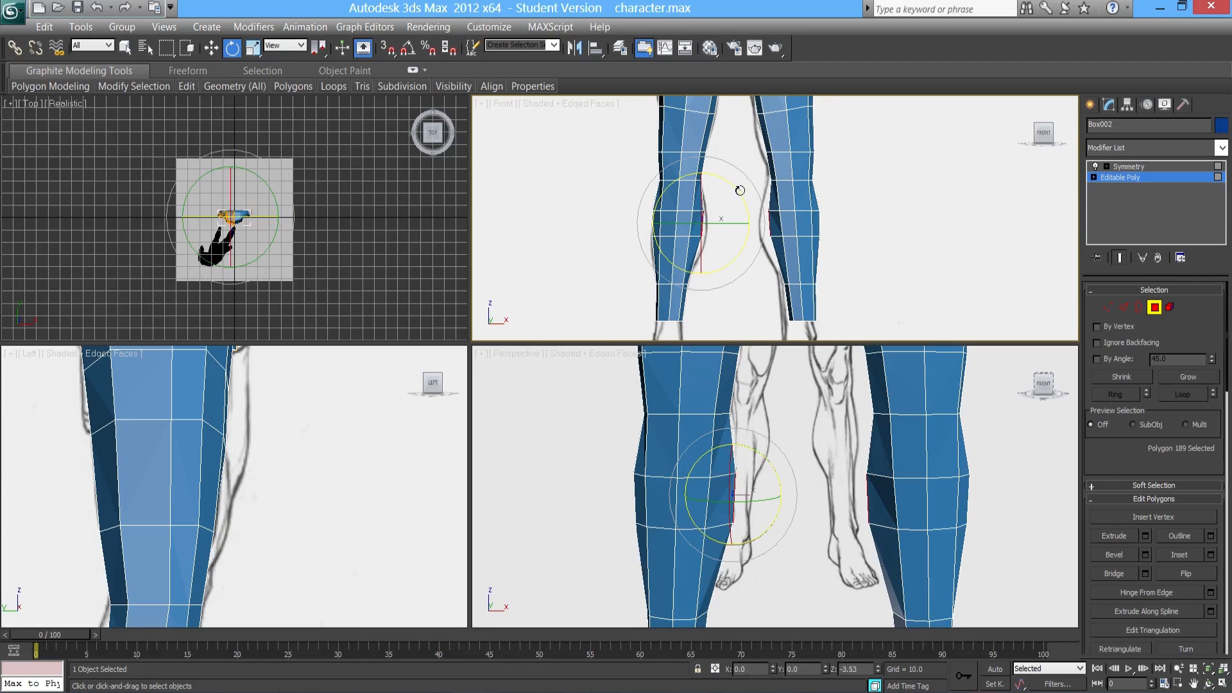
- Select the two polygons at the back of the calf and move them backward toward the calf bulge in the side reference
alt+middle_drag(737, 423, 783, 475)
click(759, 456)
ctrl+click(721, 453)
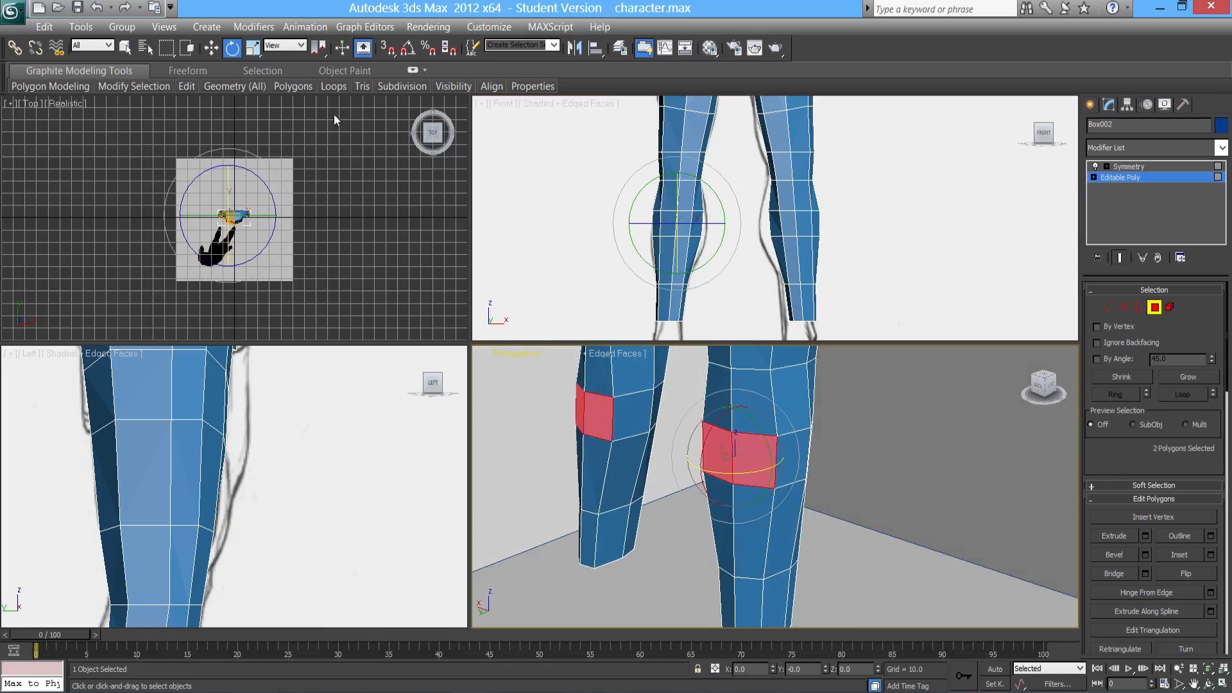
click(215, 49)
middle_drag(169, 460, 263, 515)
scroll(244, 450, down, 3)
drag(258, 496, 228, 494)
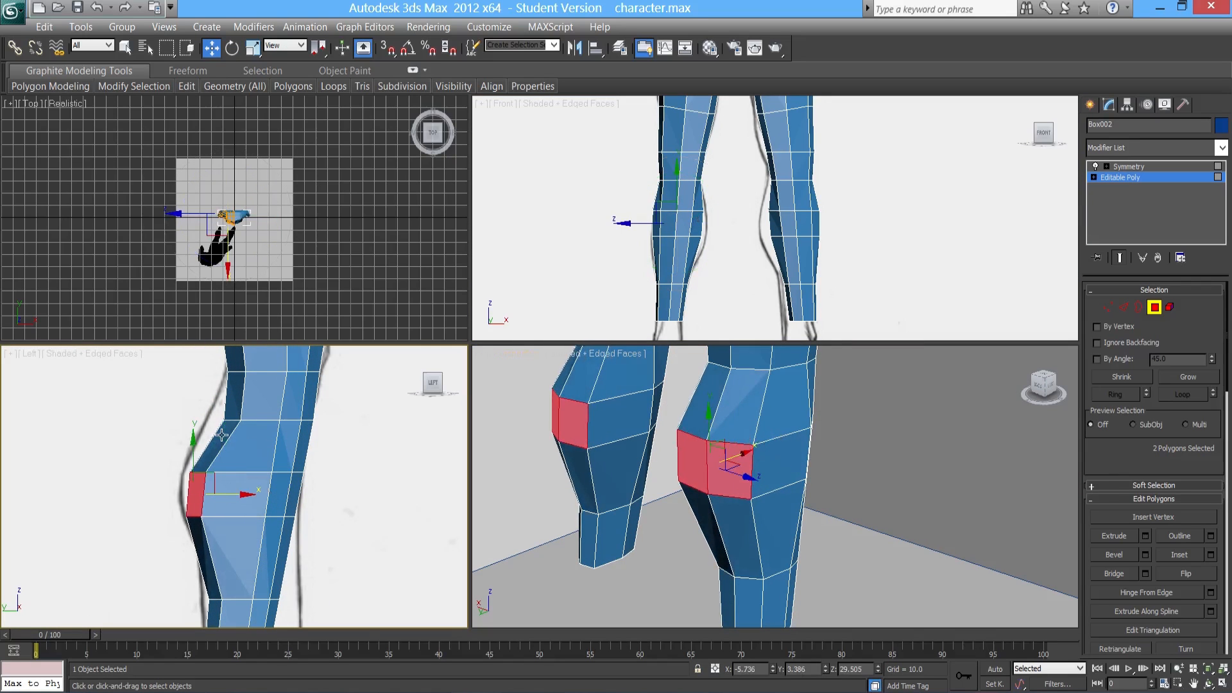
- In Vertex mode with see-through display, fit the back calf vertices to the side reference and the inner lower-calf vertices to the front reference
click(1107, 307)
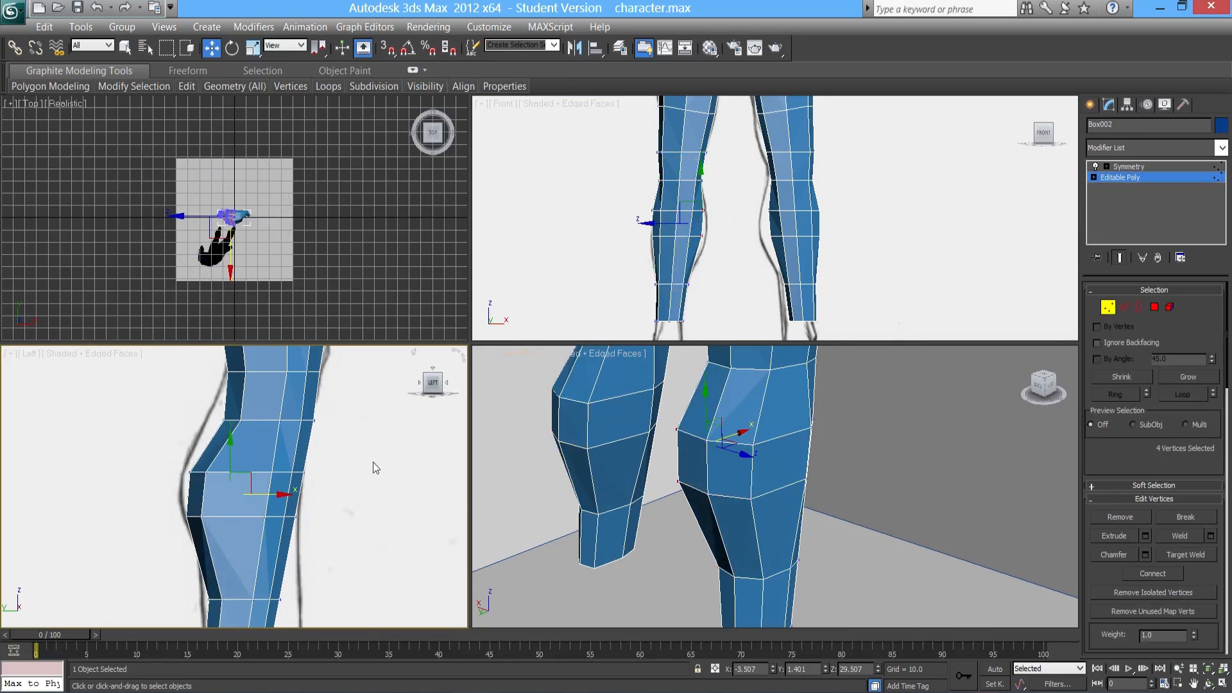
key(alt+x)
drag(269, 473, 245, 453)
drag(222, 564, 242, 549)
middle_drag(223, 577, 206, 491)
scroll(199, 513, down, 2)
drag(272, 537, 242, 495)
scroll(632, 291, up, 3)
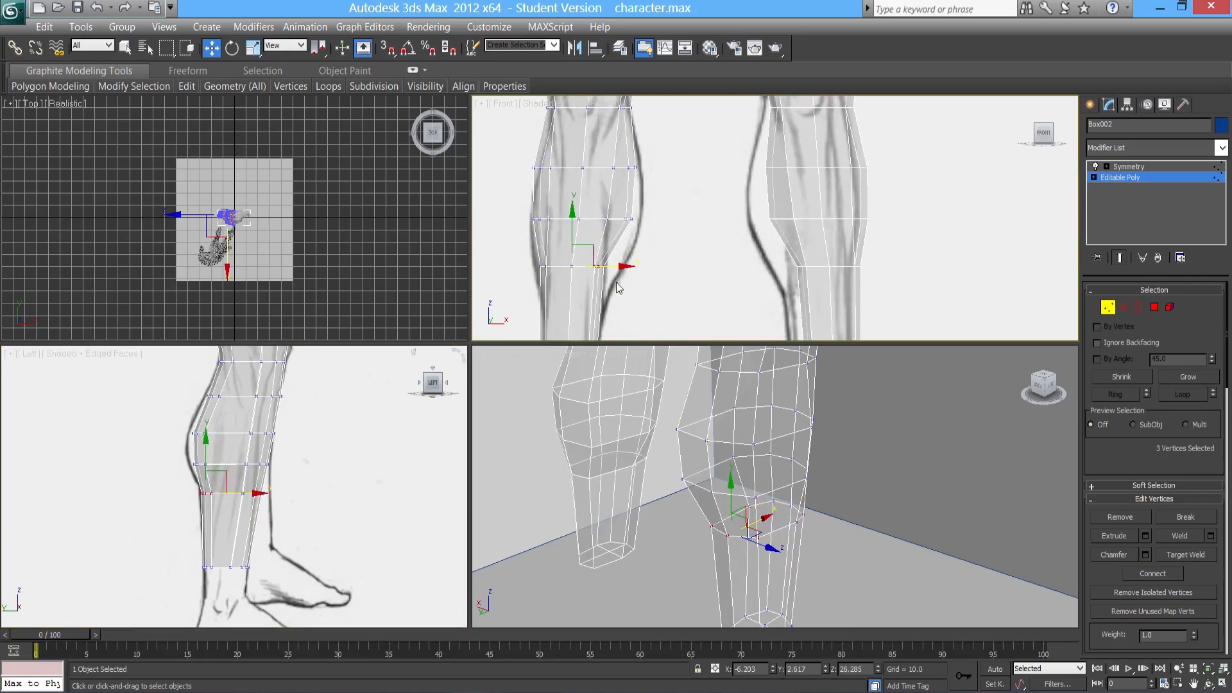
middle_drag(632, 291, 660, 291)
drag(610, 246, 658, 266)
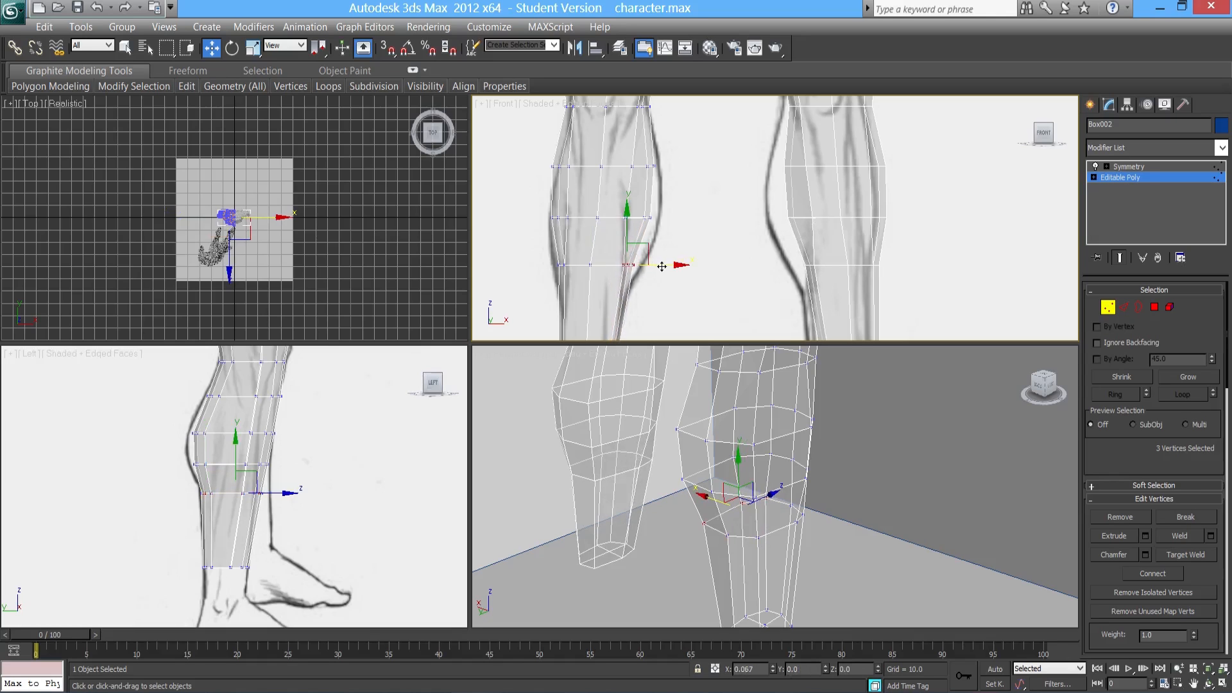
- Enlarge the perspective viewport, then select the outer mid-thigh vertices in the front view and move them slightly outward to the reference outline
drag(468, 342, 467, 252)
scroll(633, 354, down, 5)
mouse_move(632, 354)
alt+middle_down()
mouse_move(711, 369)
mouse_move(683, 385)
alt+middle_up()
key(alt+z)
key(alt+x)
key(w)
middle_drag(819, 428, 728, 423)
middle_drag(703, 247, 694, 221)
drag(643, 162, 738, 183)
middle_drag(692, 172, 697, 211)
drag(706, 207, 702, 207)
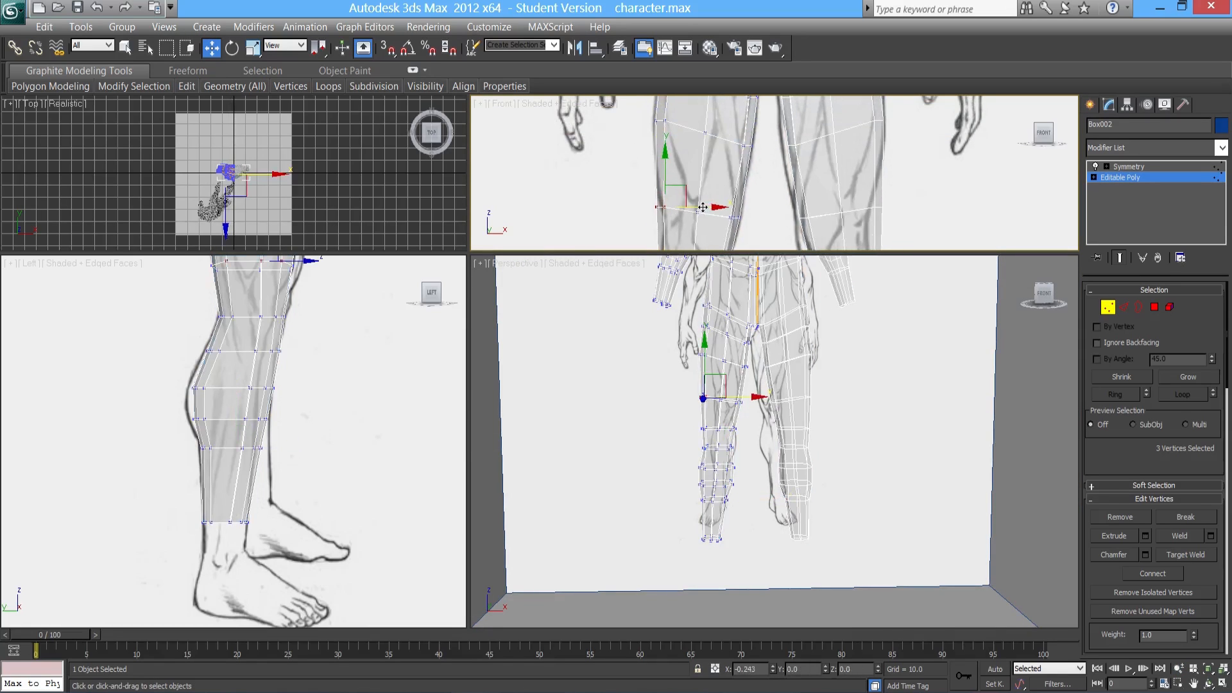
- Adjust the outer upper-thigh vertices and the inner mid-thigh vertices to the thigh outline in the front reference
middle_drag(671, 172, 682, 231)
drag(646, 159, 708, 180)
middle_drag(658, 97, 673, 162)
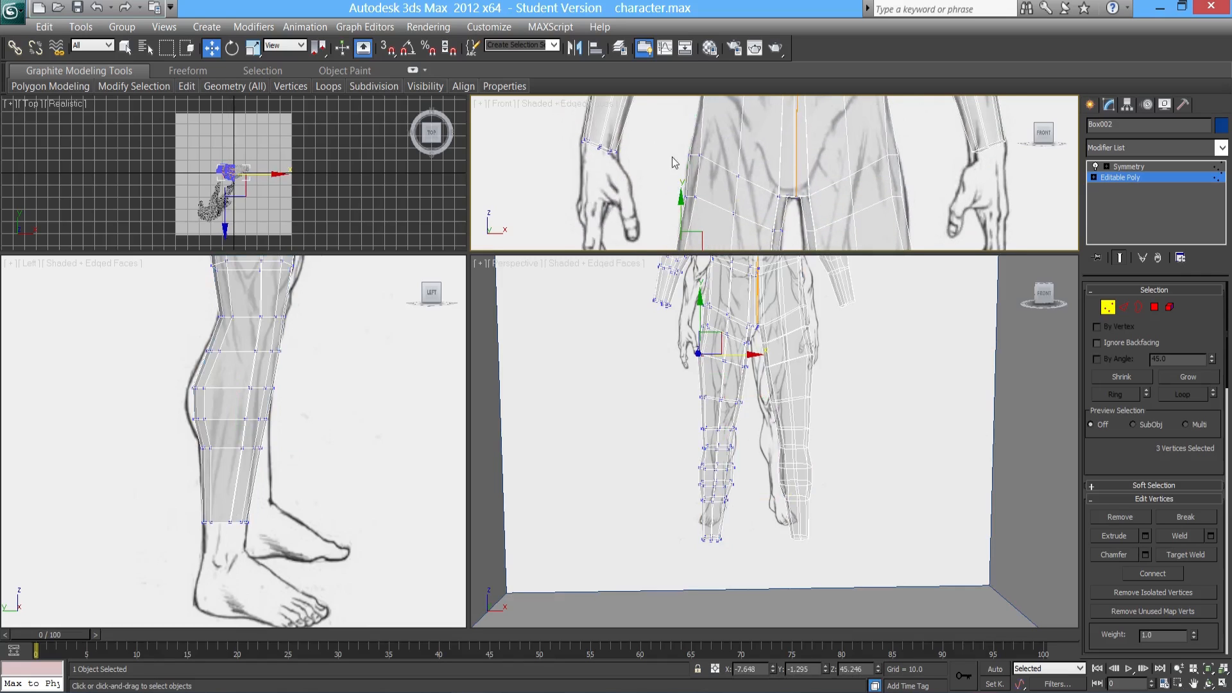
drag(714, 216, 723, 178)
middle_drag(750, 247, 734, 173)
drag(754, 173, 796, 172)
middle_drag(731, 218, 727, 154)
drag(728, 154, 757, 186)
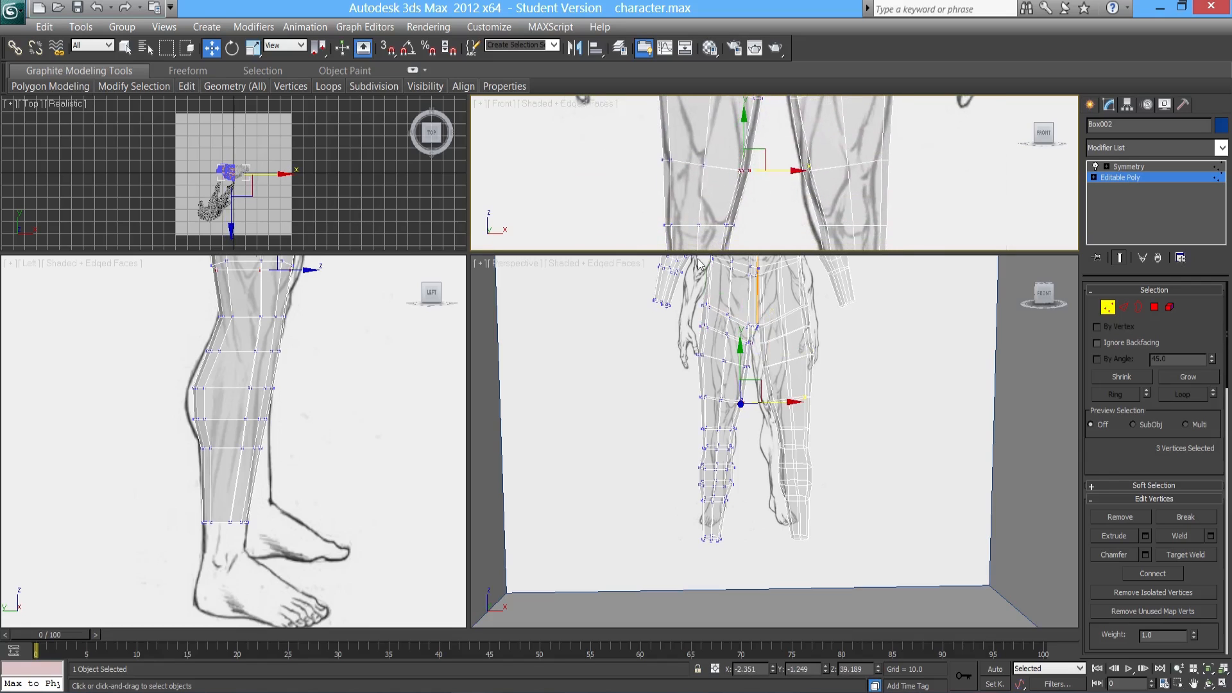
- Select the vertices along the back of the thigh in the side view and move them slightly backward to the reference outline
middle_drag(299, 271, 292, 481)
scroll(270, 465, up, 2)
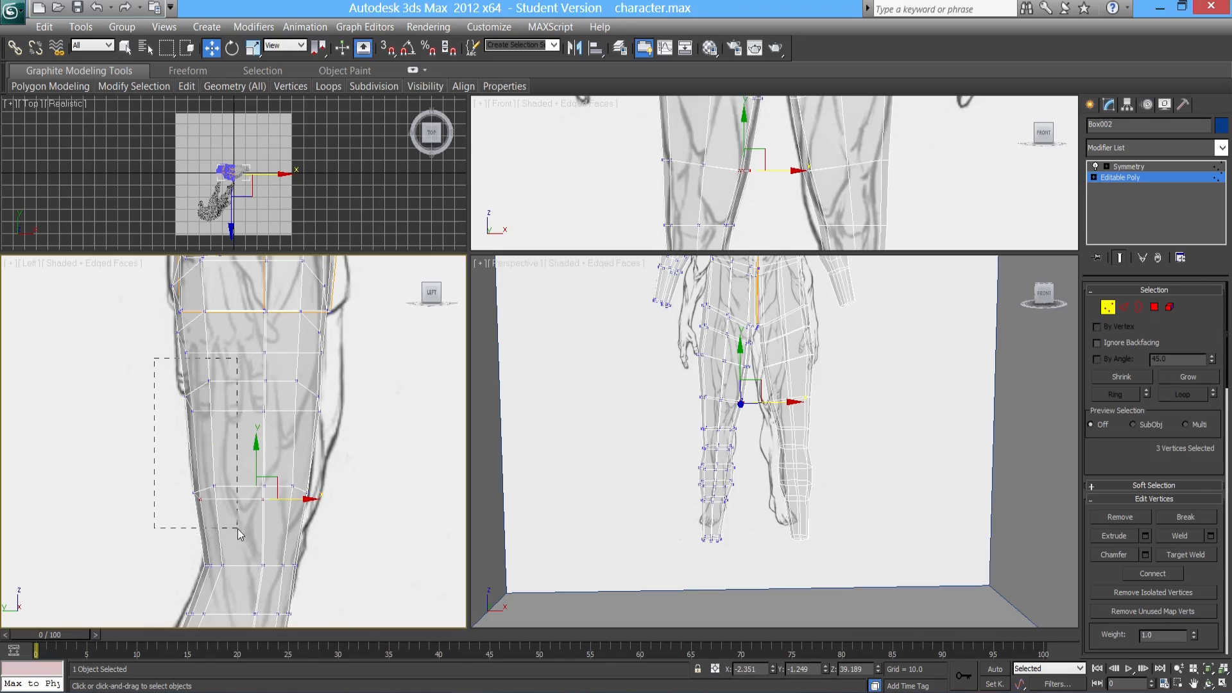
drag(238, 534, 239, 533)
drag(247, 447, 245, 450)
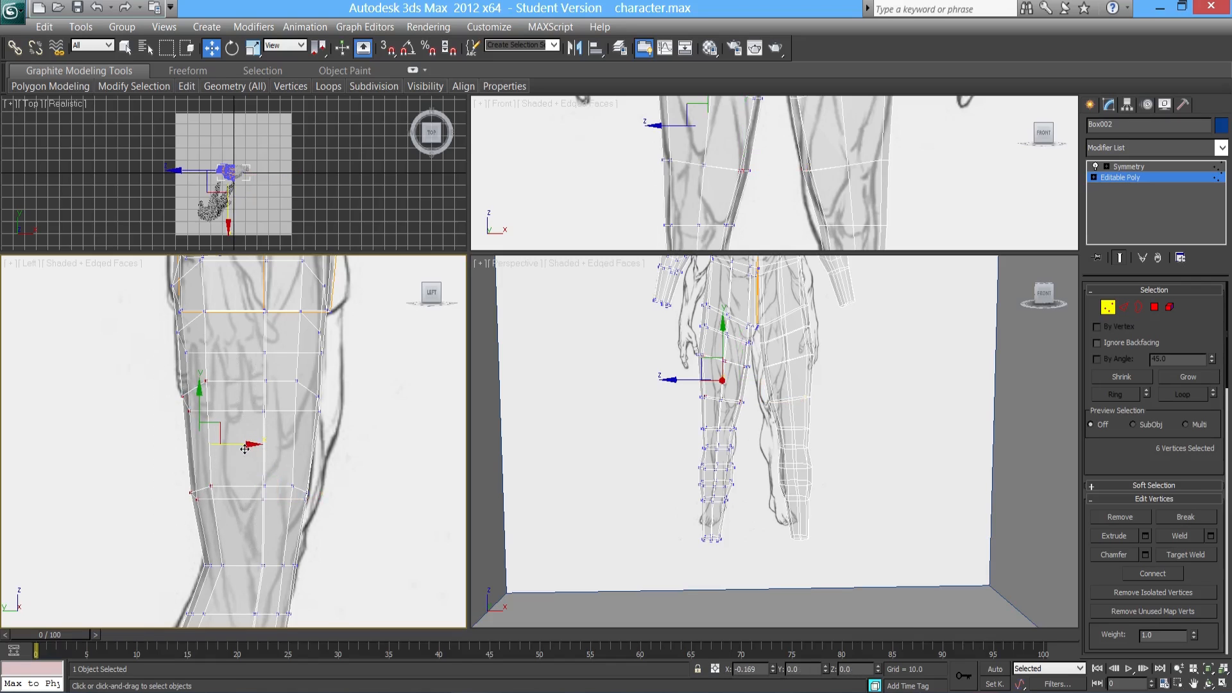
- Turn off see-through display and select all polygons of the hips and legs in Polygon mode
middle_drag(757, 427, 710, 448)
key(alt+x)
click(1153, 306)
middle_drag(792, 407, 826, 401)
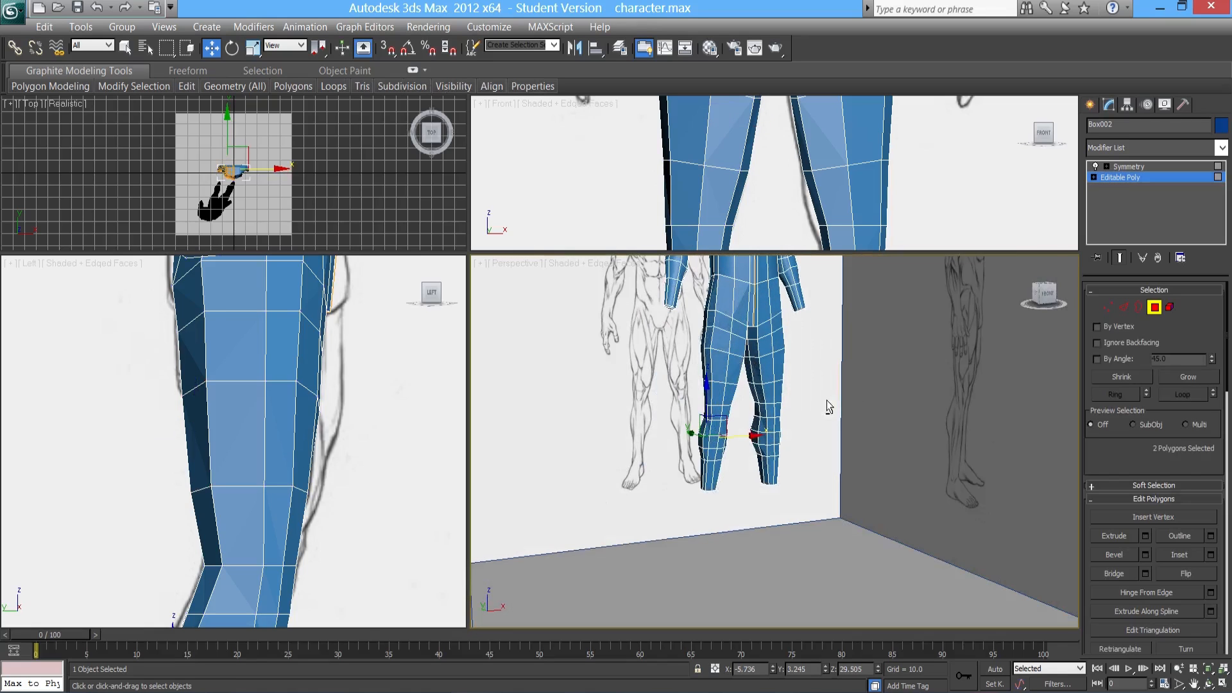
middle_drag(852, 338, 857, 369)
alt+middle_drag(857, 368, 735, 351)
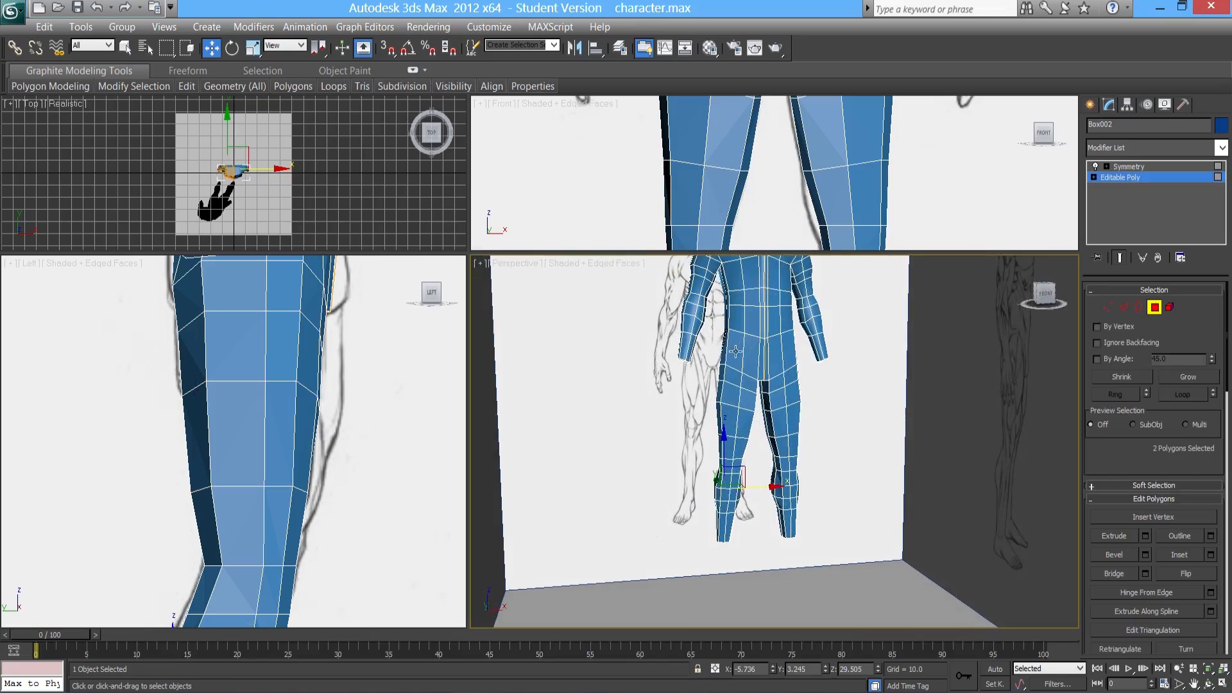
drag(781, 473, 780, 588)
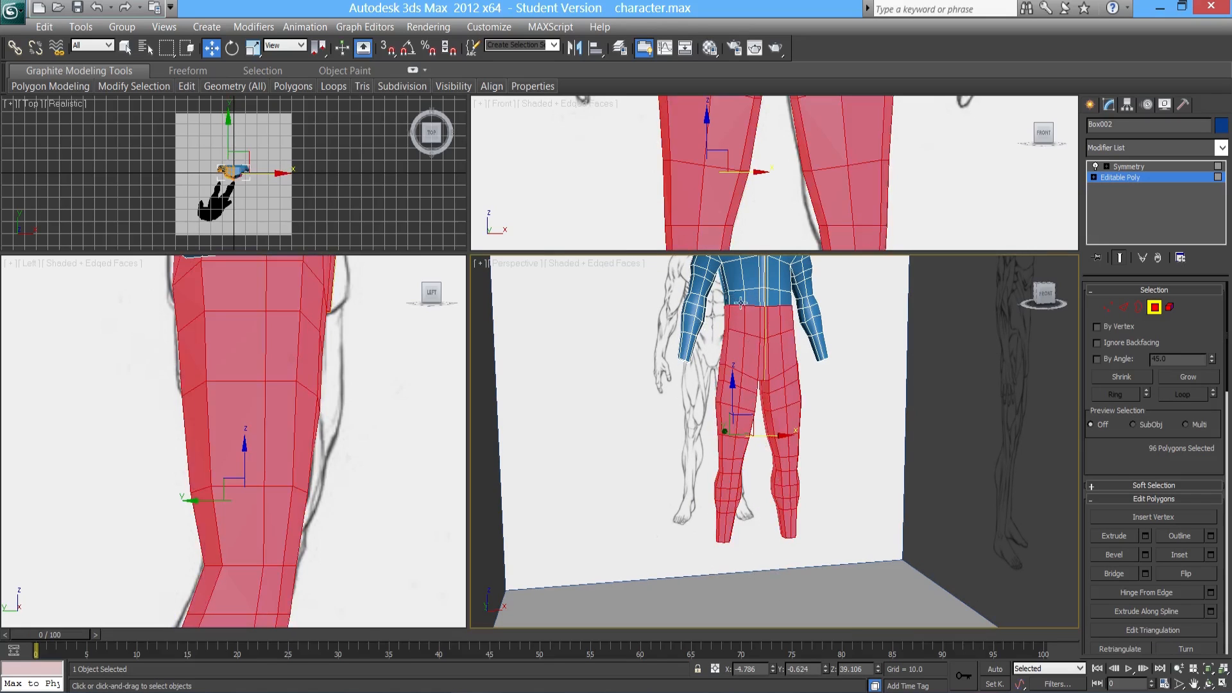
- Remove the four cap polygons at the open end of the ankle from the leg selection
alt+middle_drag(749, 397, 683, 463)
alt+click(691, 483)
alt+click(682, 497)
alt+click(667, 493)
alt+click(673, 478)
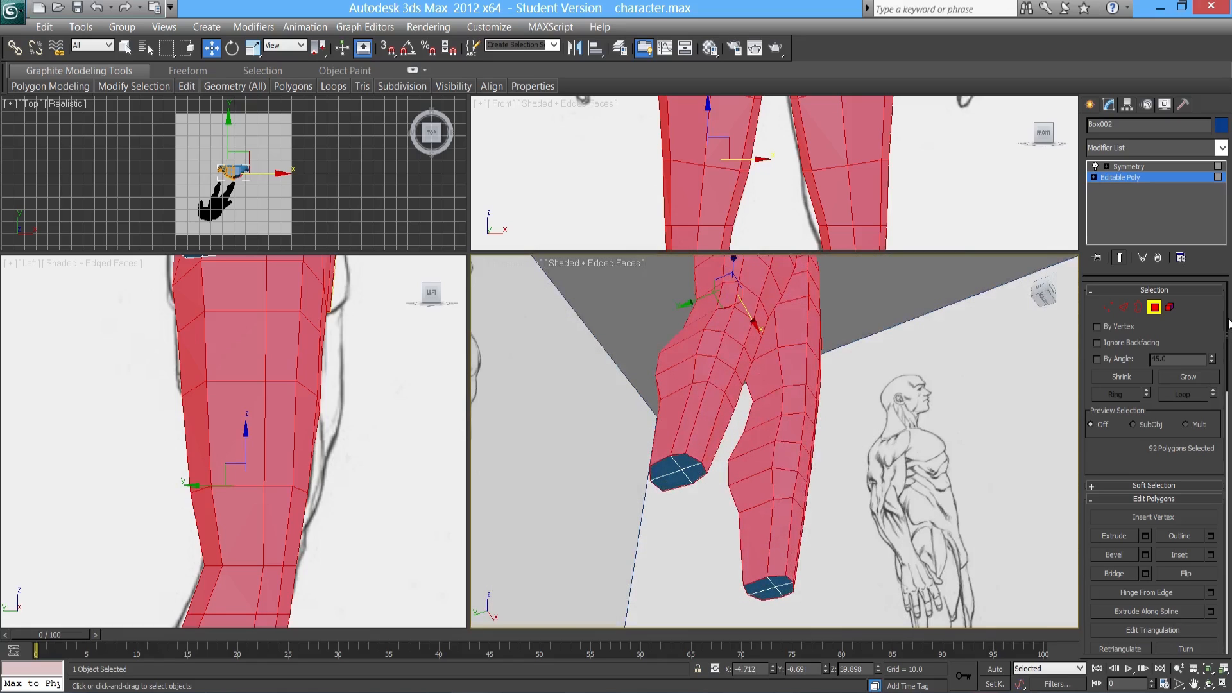
- Clear the smoothing groups of the selected leg polygons, assign smoothing group 32 to them and deselect everything
scroll(1226, 323, down, 5)
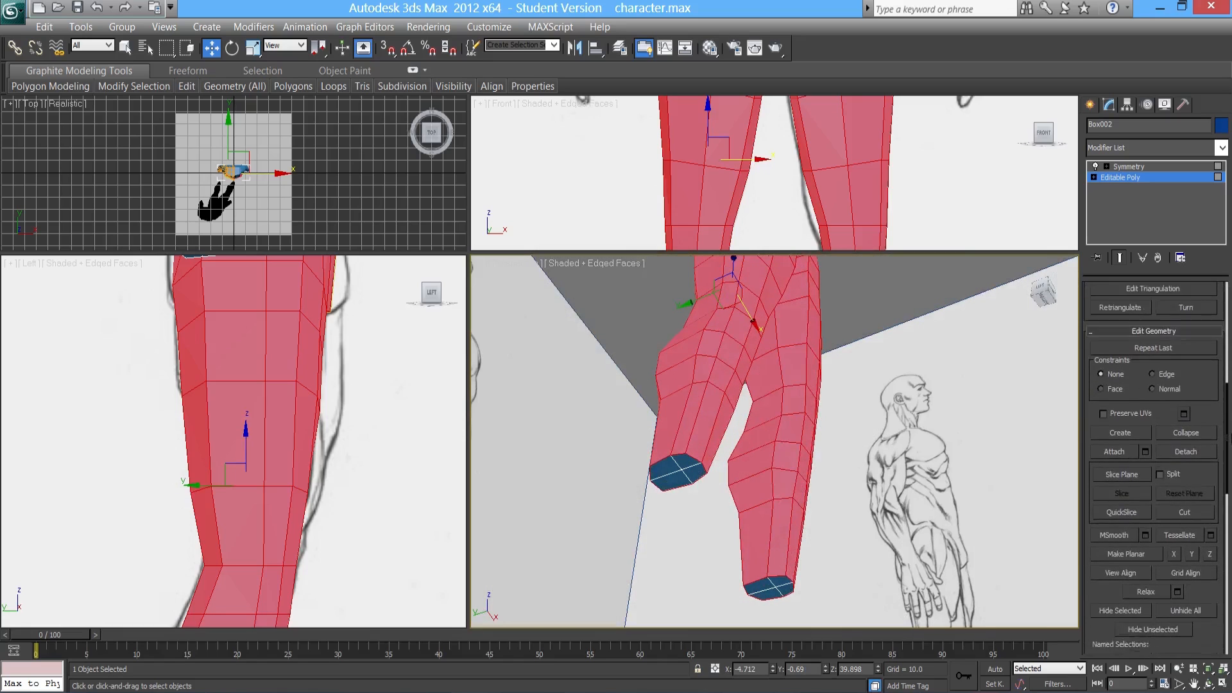
mouse_move(1230, 492)
mouse_down()
mouse_move(1228, 559)
mouse_move(1227, 489)
mouse_up()
scroll(1228, 492, down, 6)
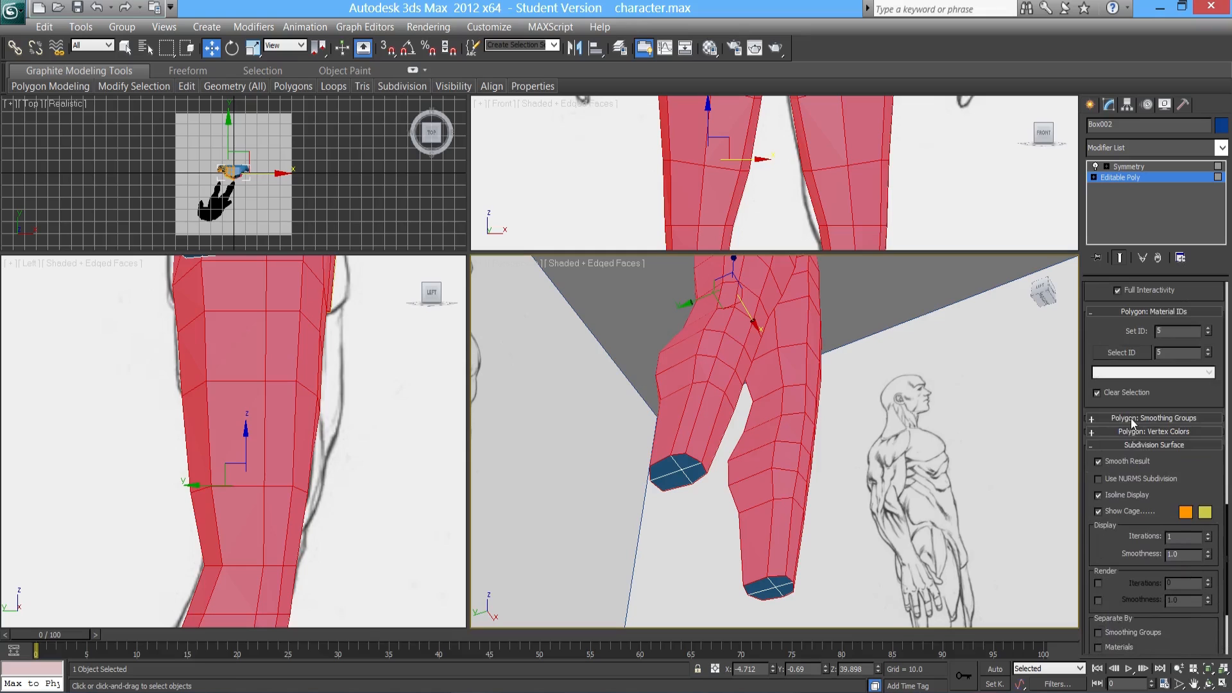
click(1131, 418)
click(1199, 503)
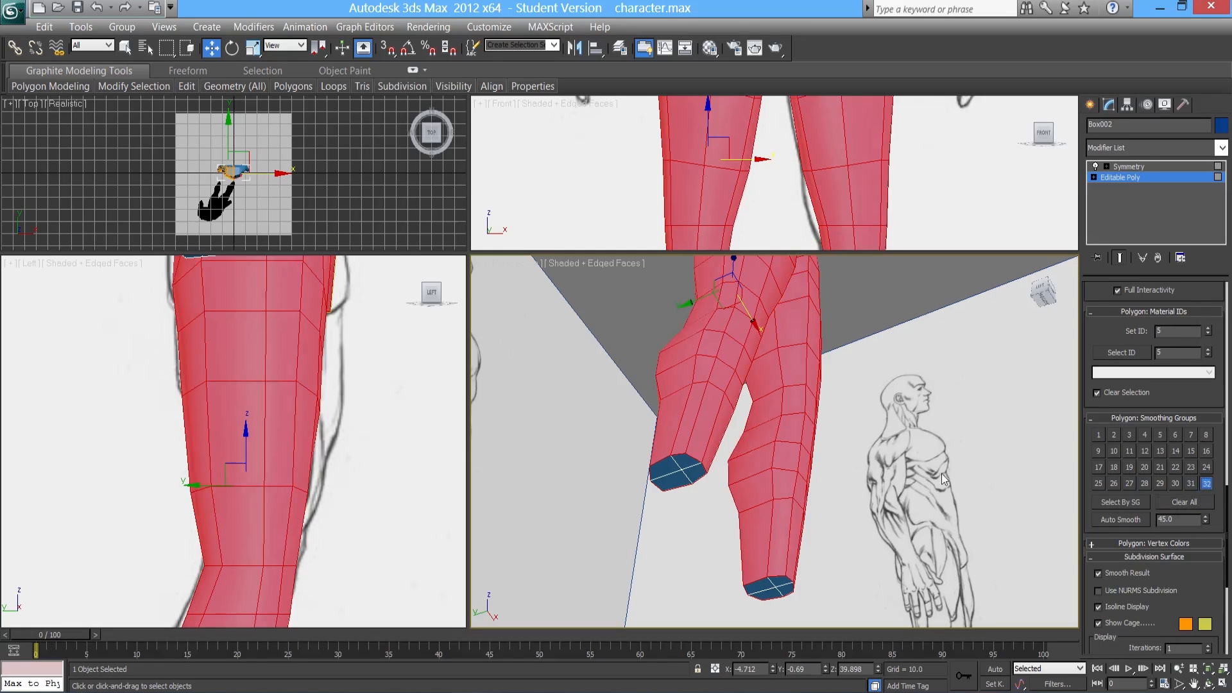
click(882, 404)
- Hide the edged faces and examine the smoothed shape of the torso and legs in the perspective view
alt+middle_drag(882, 404, 826, 474)
middle_drag(825, 383, 809, 464)
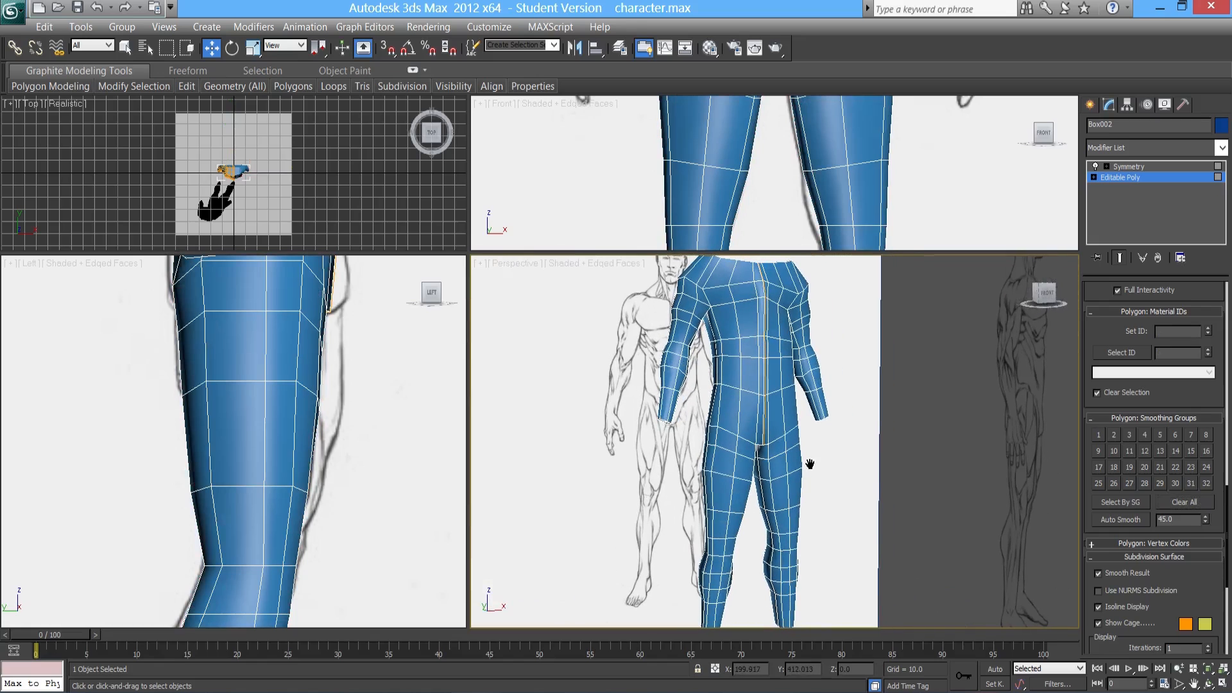
key(F4)
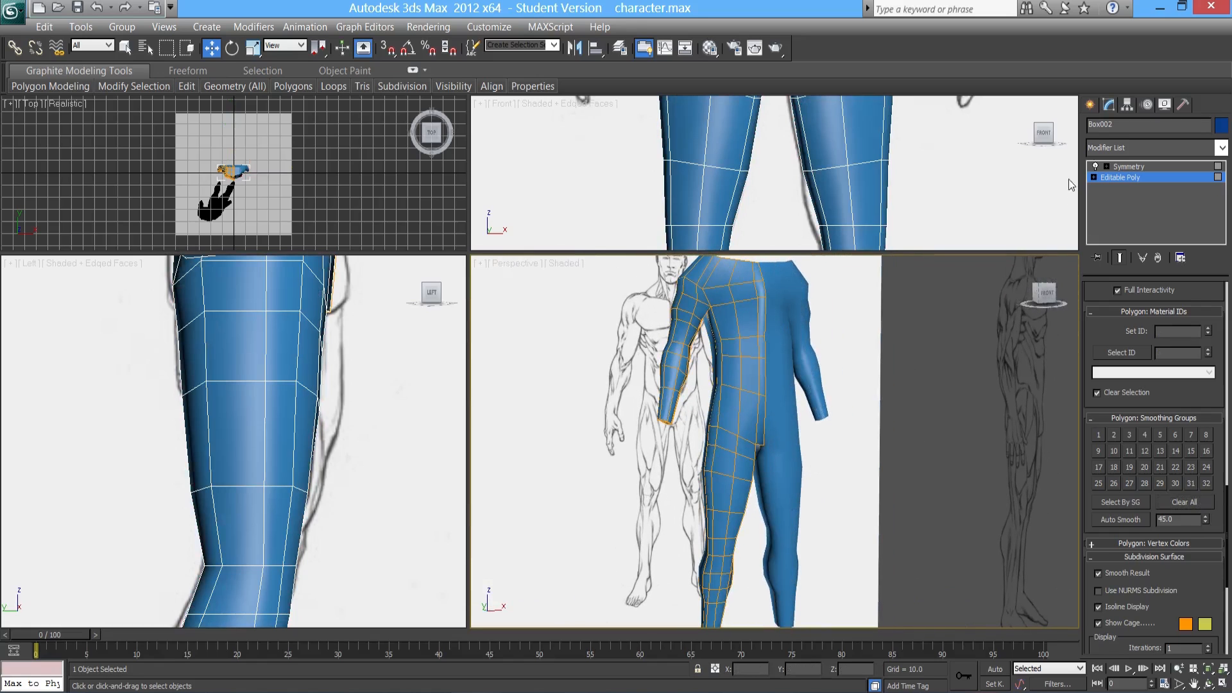
click(1088, 107)
mouse_move(789, 356)
middle_down()
mouse_move(827, 435)
mouse_move(795, 455)
mouse_move(769, 378)
mouse_move(791, 369)
middle_up()
mouse_move(794, 429)
middle_down()
mouse_move(793, 392)
mouse_move(673, 440)
mouse_move(607, 449)
mouse_move(663, 421)
mouse_move(799, 448)
middle_up()
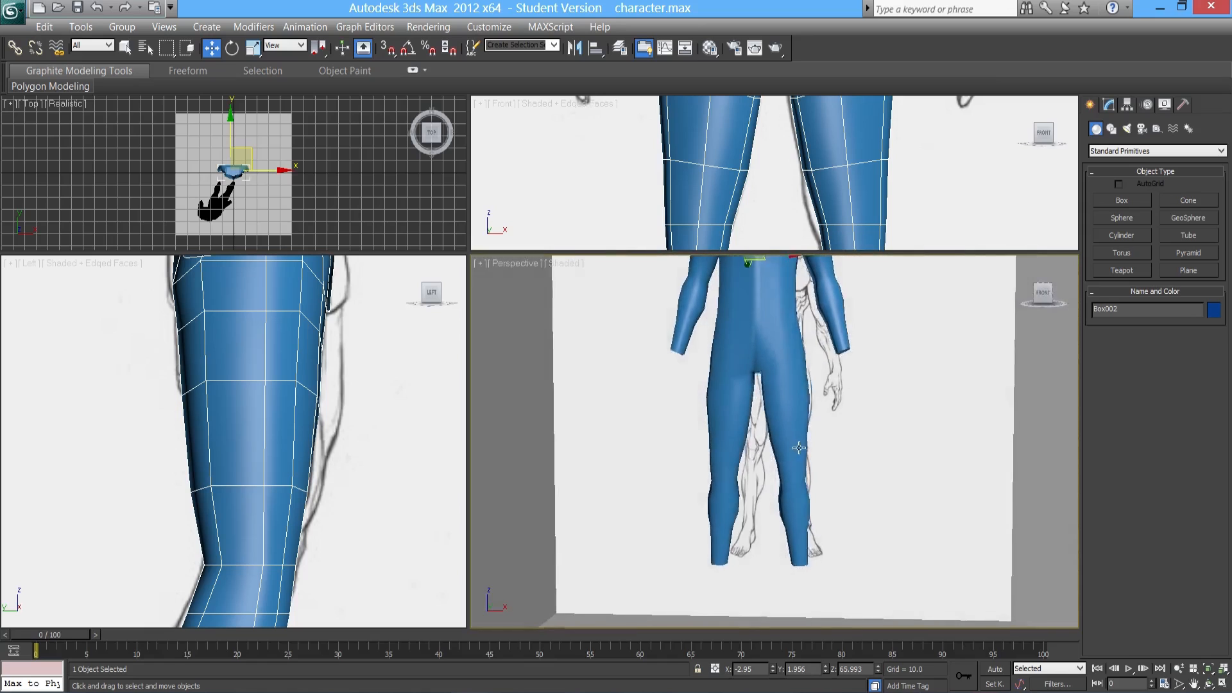
scroll(798, 448, up, 2)
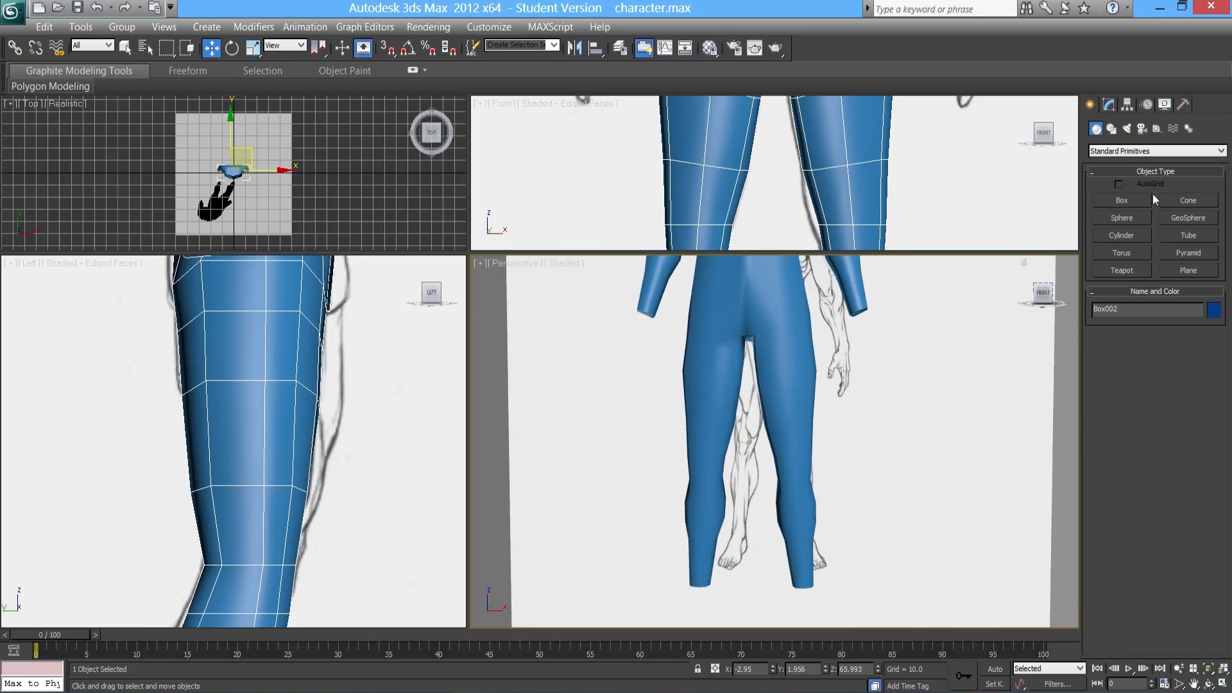
- Return to the Editable Poly vertices and adjust the inner and outer lower-calf vertices to the front reference
click(1111, 109)
mouse_move(797, 399)
middle_down()
mouse_move(799, 370)
mouse_move(805, 383)
middle_up()
middle_drag(791, 443, 774, 437)
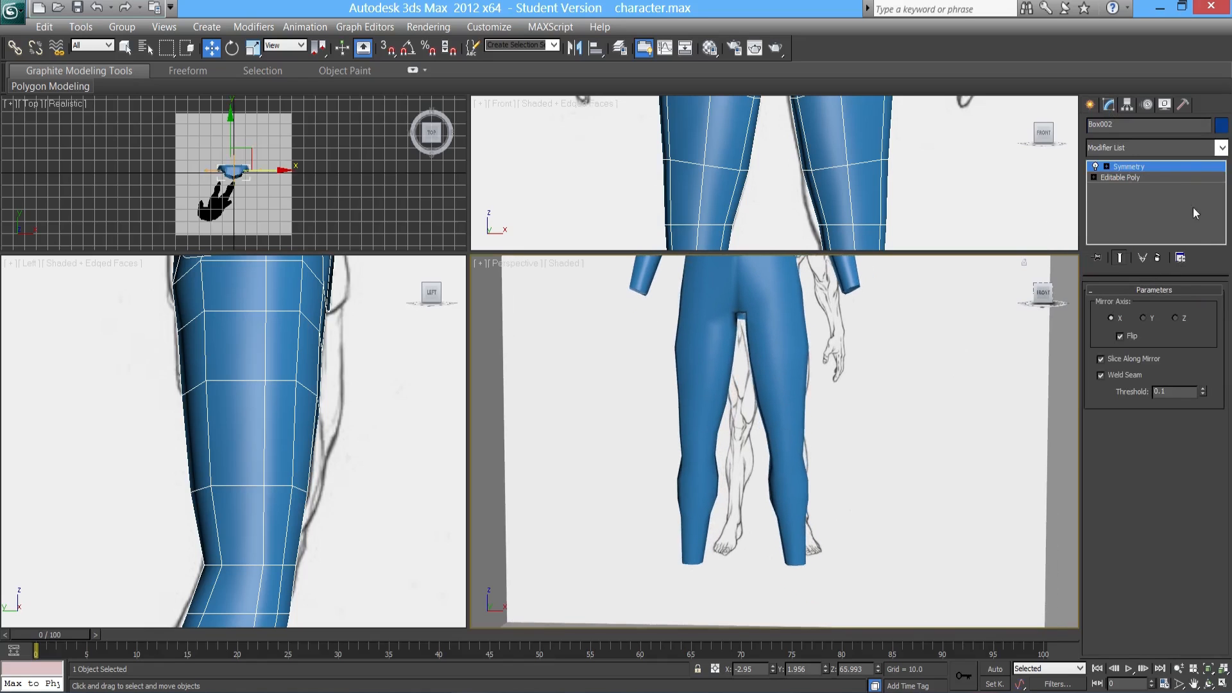
click(1138, 181)
click(1104, 307)
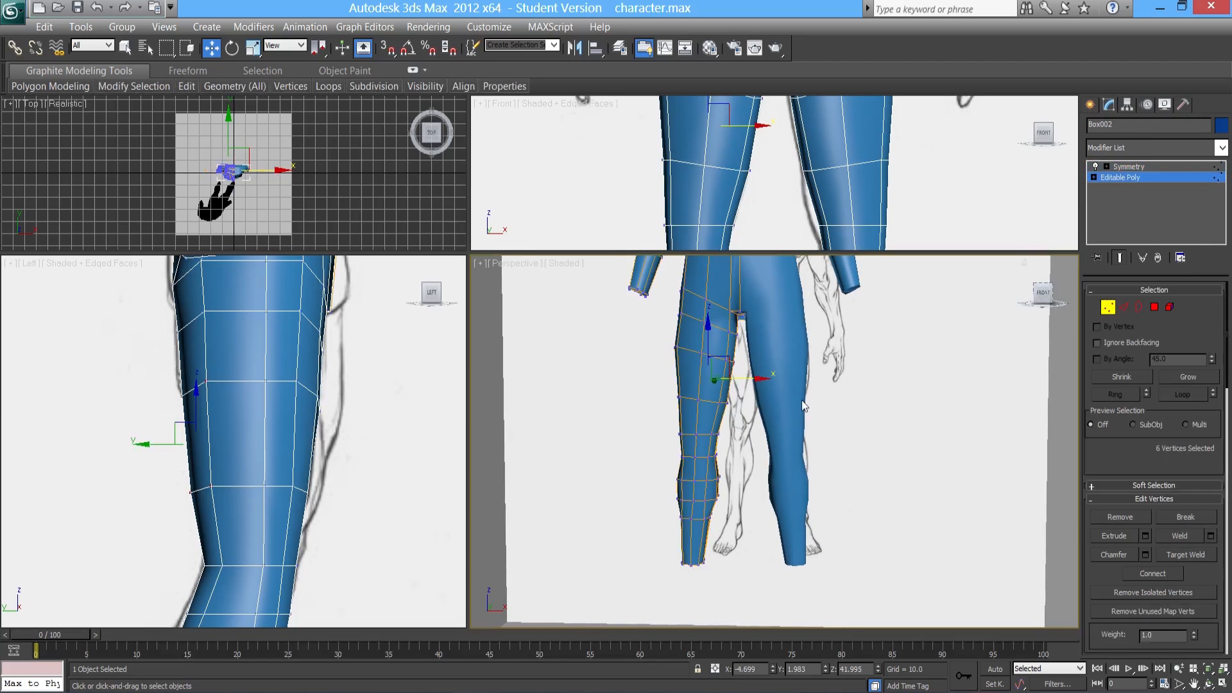
alt+middle_drag(802, 399, 797, 413)
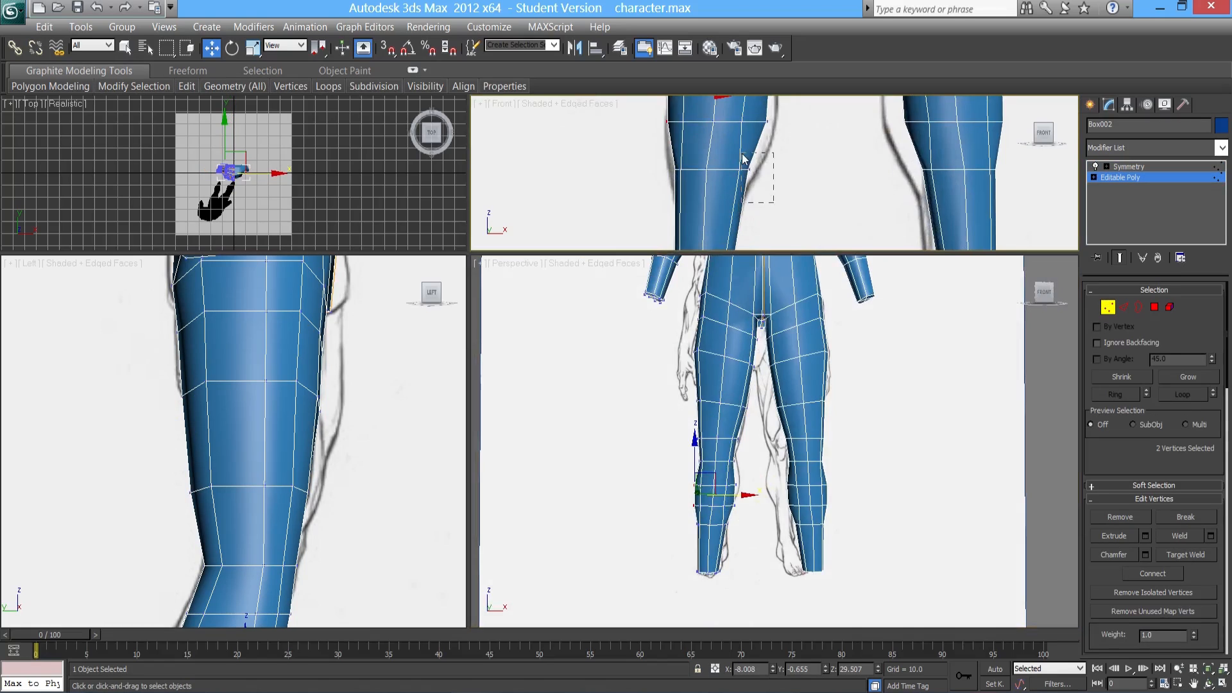
alt+middle_drag(806, 449, 740, 529)
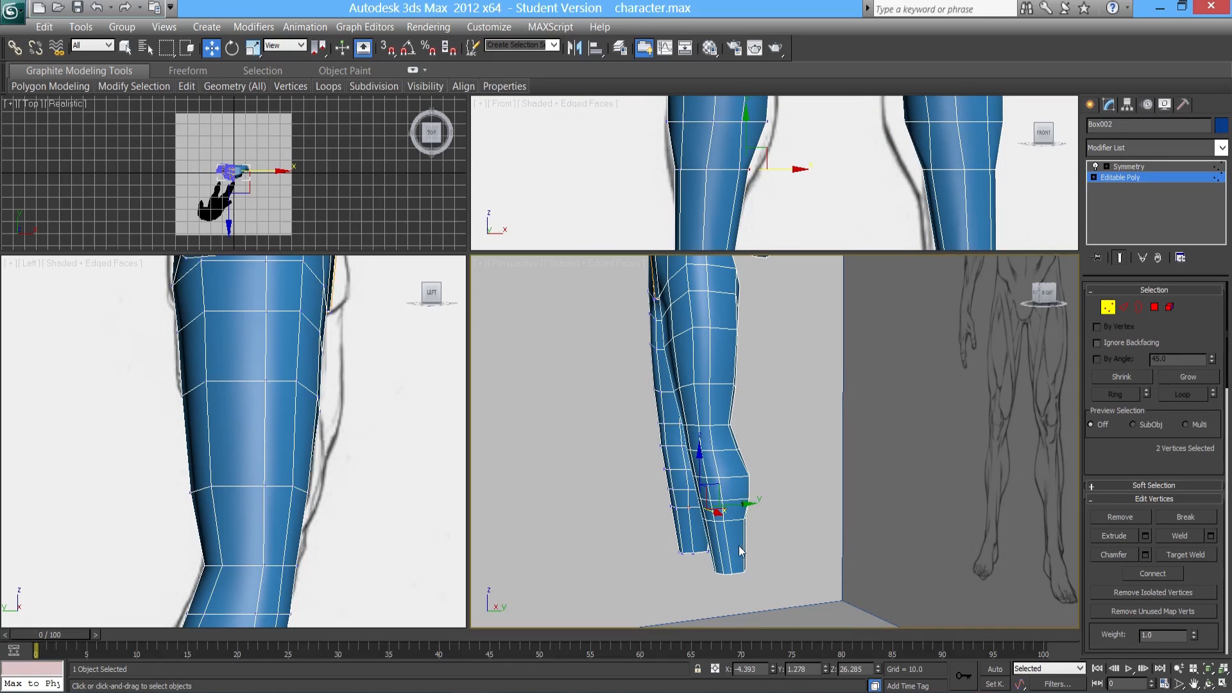
middle_drag(747, 217, 753, 196)
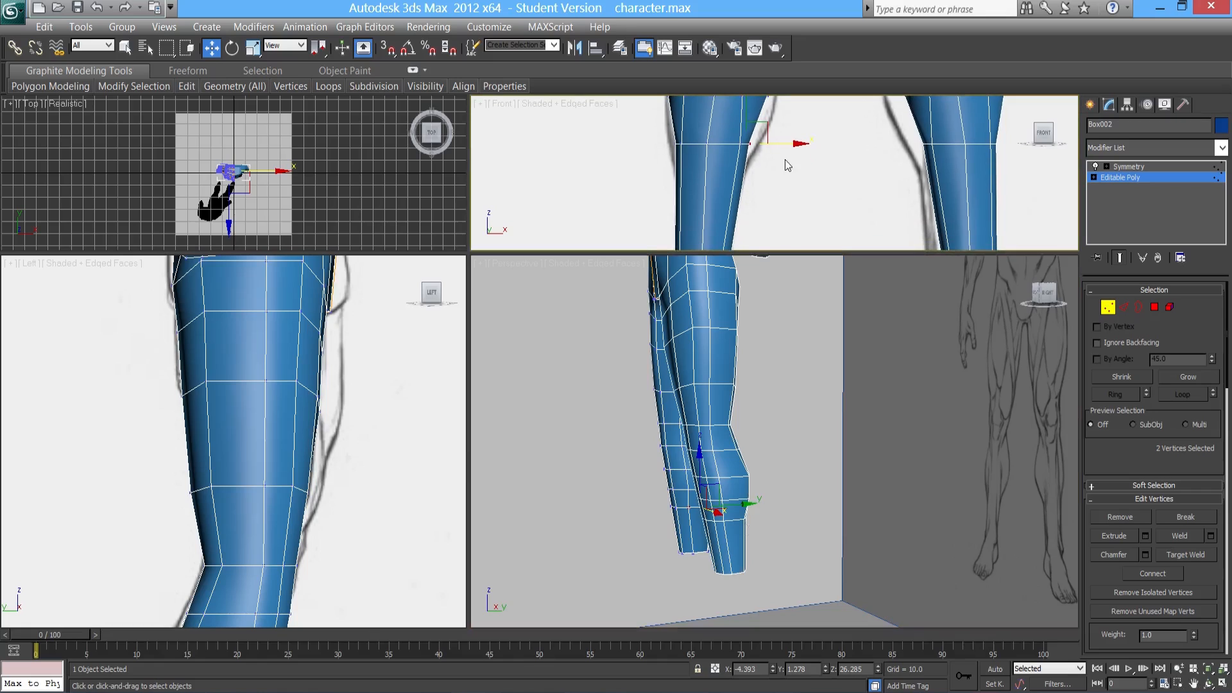
drag(781, 144, 782, 144)
drag(659, 132, 704, 143)
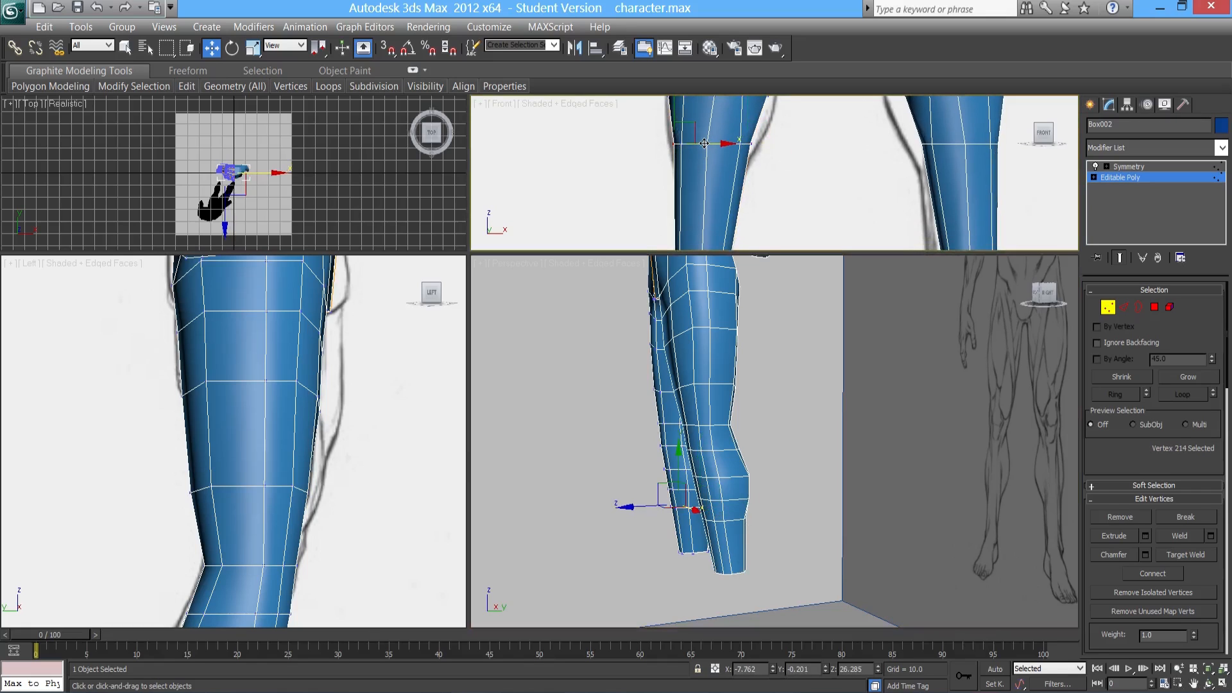
- In the side view, move the vertices at the back of the lower calf and just below the knee toward the reference outline
middle_drag(296, 526, 314, 384)
middle_drag(266, 610, 283, 446)
scroll(213, 424, up, 2)
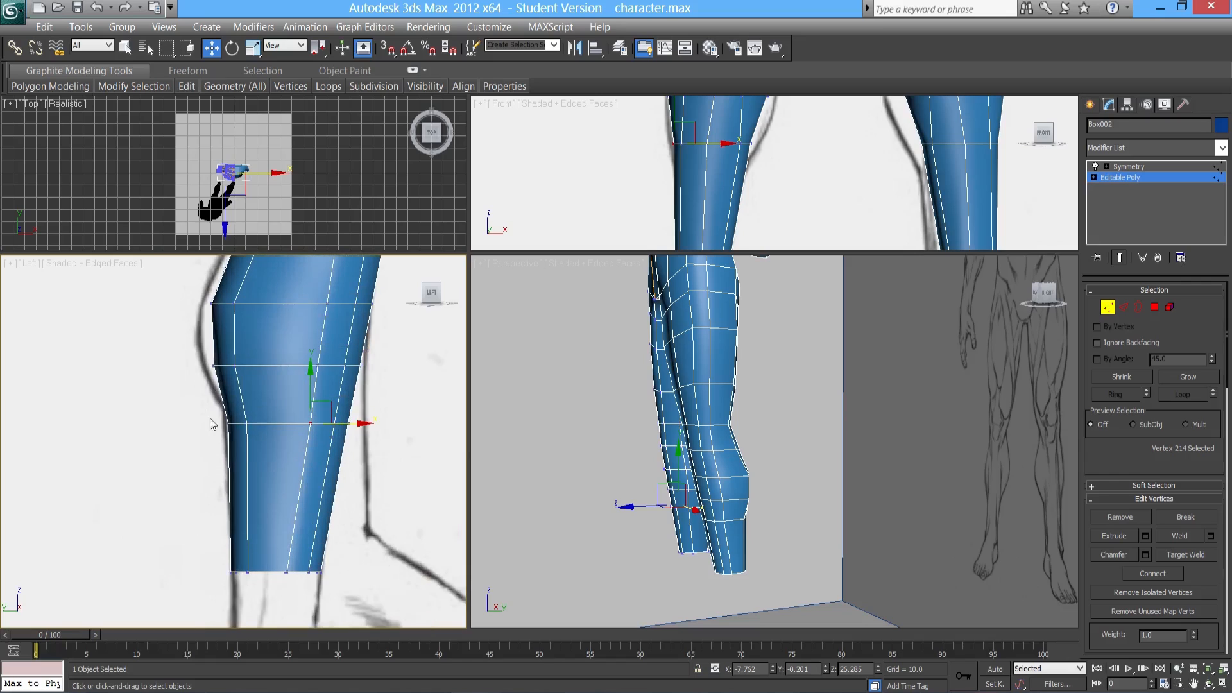
drag(263, 450, 277, 427)
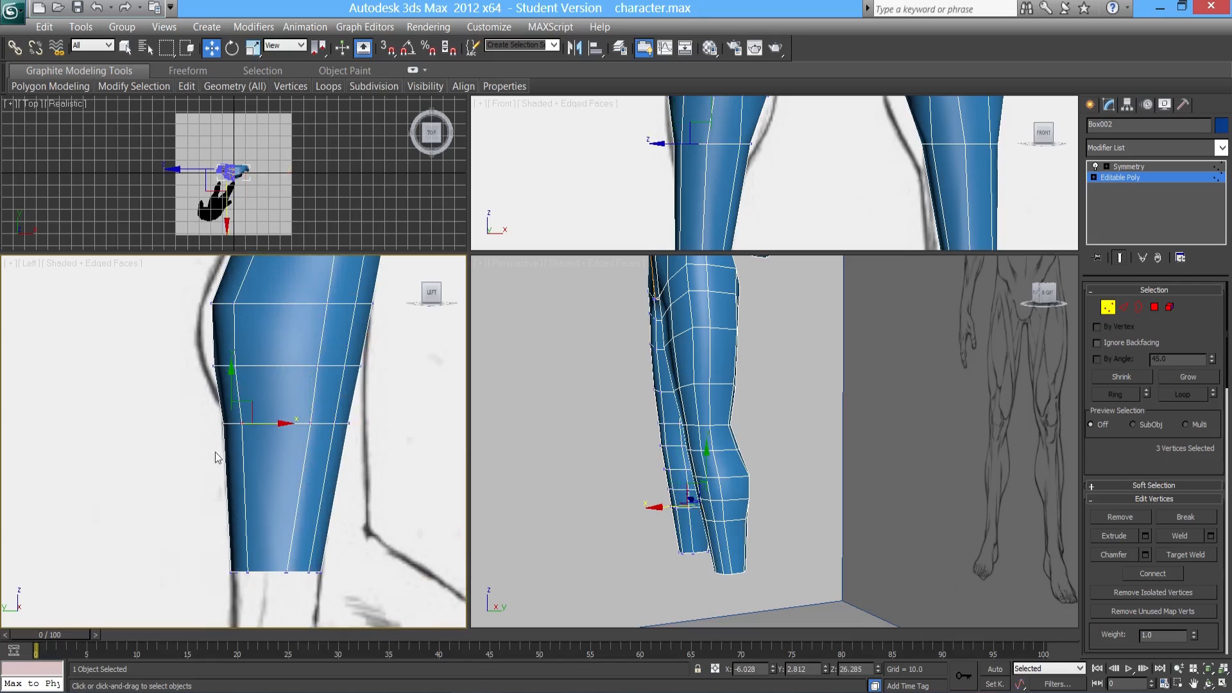
middle_drag(247, 324, 240, 391)
scroll(236, 387, down, 2)
mouse_move(212, 354)
mouse_down()
mouse_move(257, 379)
mouse_move(264, 369)
mouse_up()
middle_drag(228, 593, 211, 534)
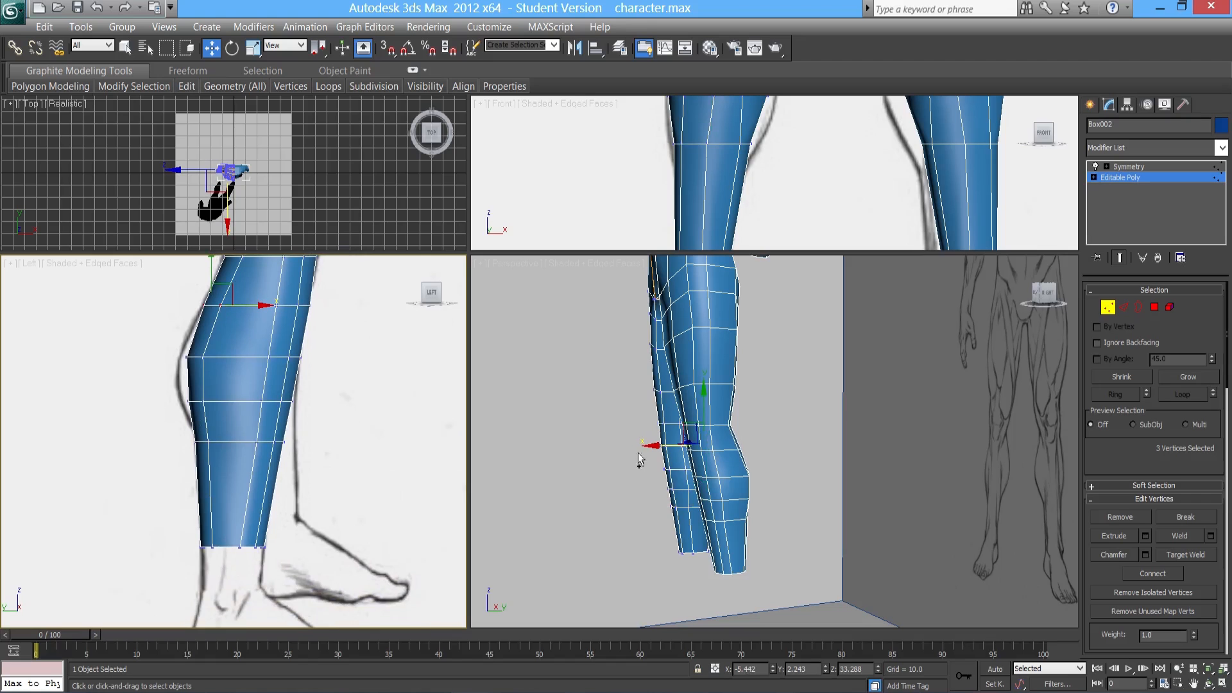
- Select the column of six vertices running down the outer side of the knee and calf and shift it slightly toward the back
alt+middle_drag(752, 490, 621, 475)
scroll(785, 520, up, 8)
scroll(771, 493, down, 8)
scroll(622, 475, down, 5)
alt+middle_drag(683, 520, 679, 420)
alt+middle_drag(725, 499, 685, 564)
click(698, 573)
click(677, 553)
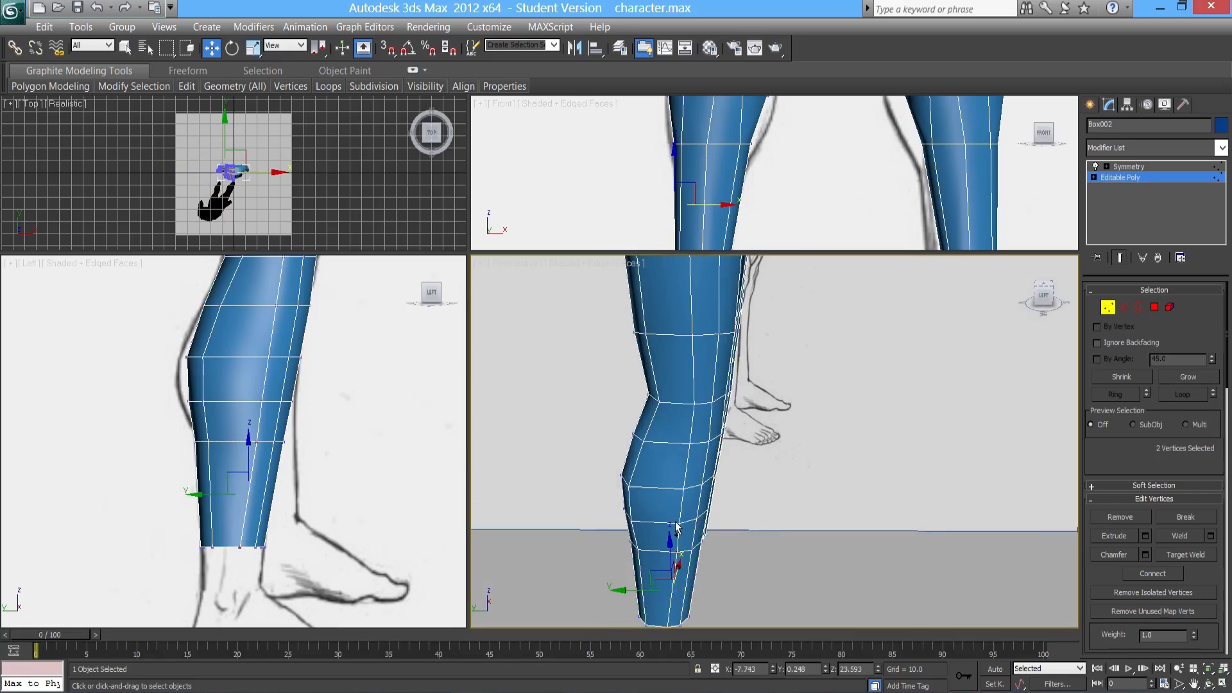
ctrl+click(682, 488)
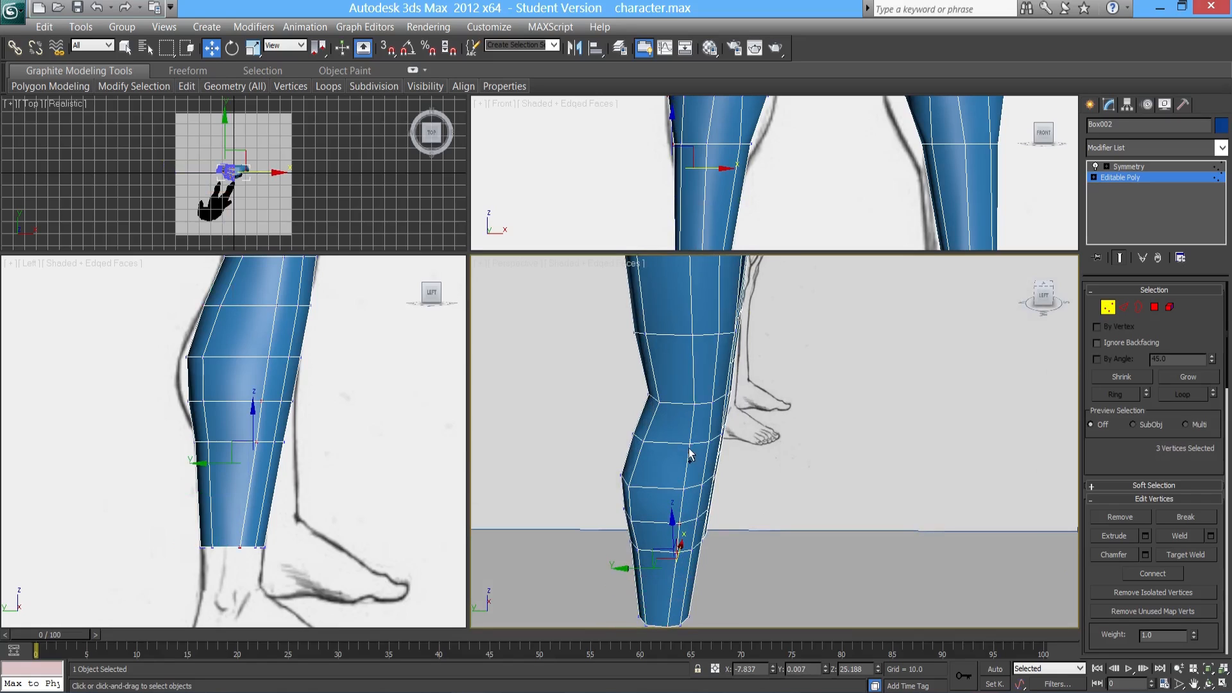
ctrl+click(682, 489)
ctrl+click(689, 444)
ctrl+click(694, 404)
alt+middle_drag(689, 442, 692, 437)
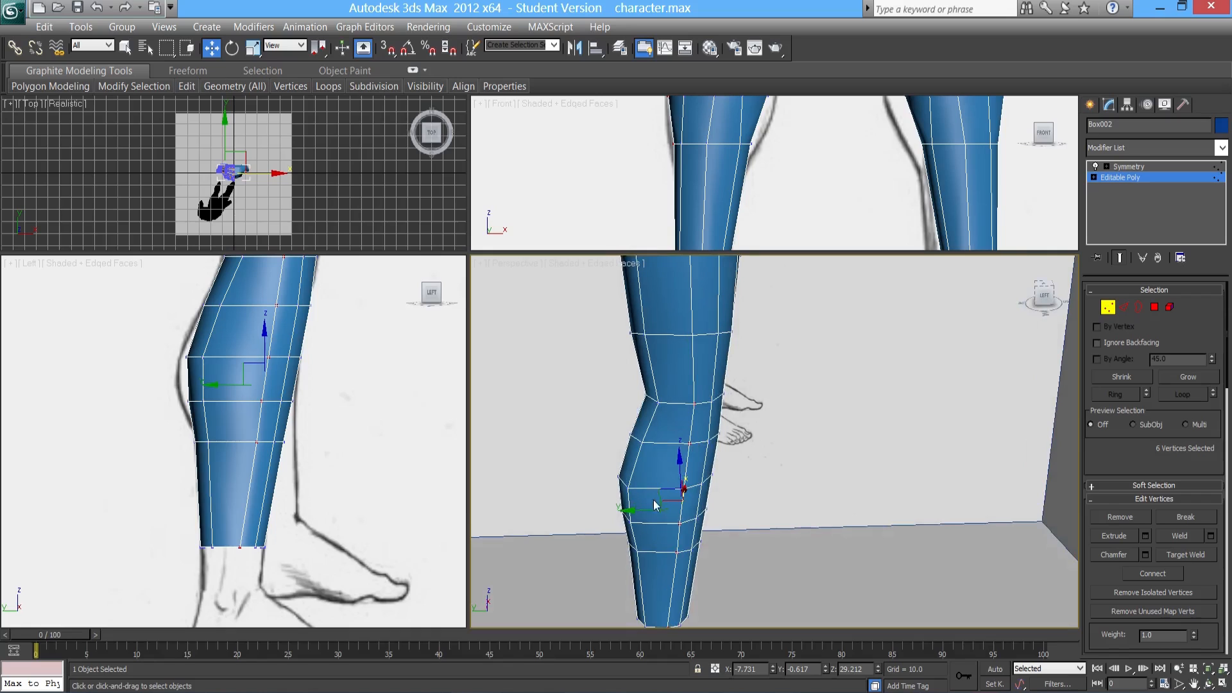
drag(650, 509, 643, 512)
- Drop one vertex from the outer-leg selection and move the remaining five slightly further toward the back of the leg
middle_drag(665, 583, 663, 549)
alt+click(659, 590)
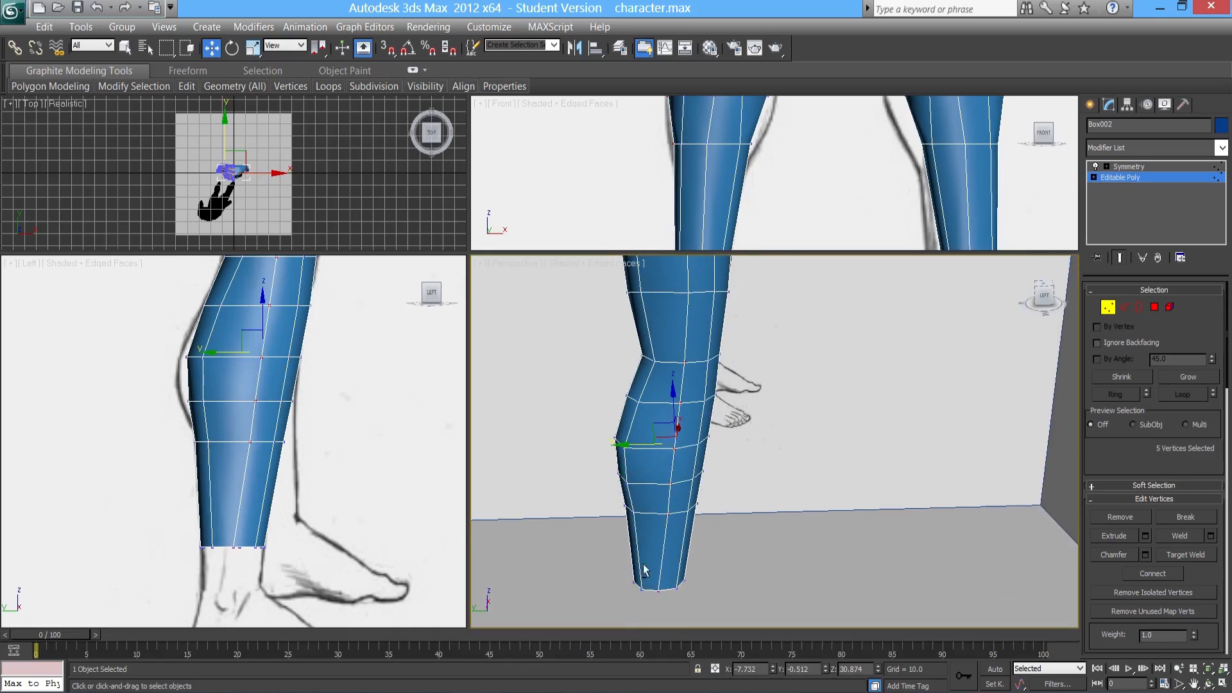
middle_drag(638, 497, 664, 493)
drag(665, 450, 661, 448)
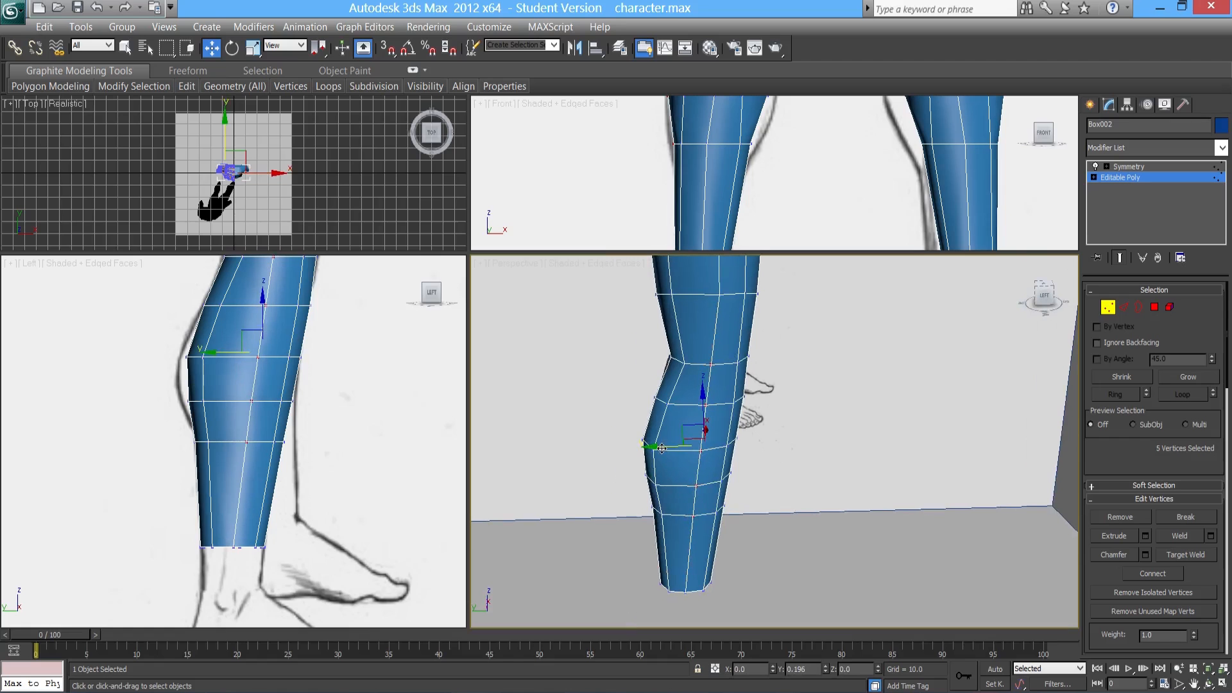
mouse_move(661, 448)
alt+middle_down()
mouse_move(706, 414)
mouse_move(682, 462)
mouse_move(637, 453)
mouse_move(635, 444)
mouse_move(757, 462)
mouse_move(777, 504)
mouse_move(788, 485)
alt+middle_up()
ctrl+click(776, 475)
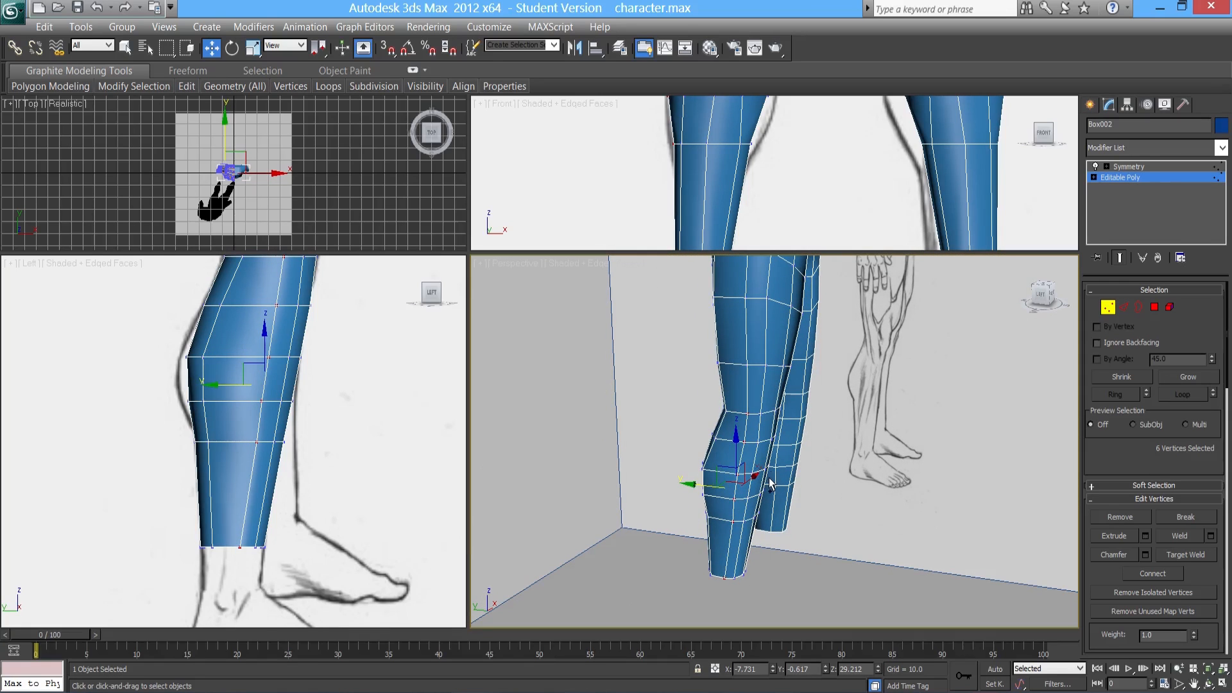
key(ctrl+z)
key(ctrl+z)
key(ctrl+z)
- Examine the shape of the knees and calves from several angles in the perspective view, checking them against the reference
alt+middle_drag(806, 468, 759, 456)
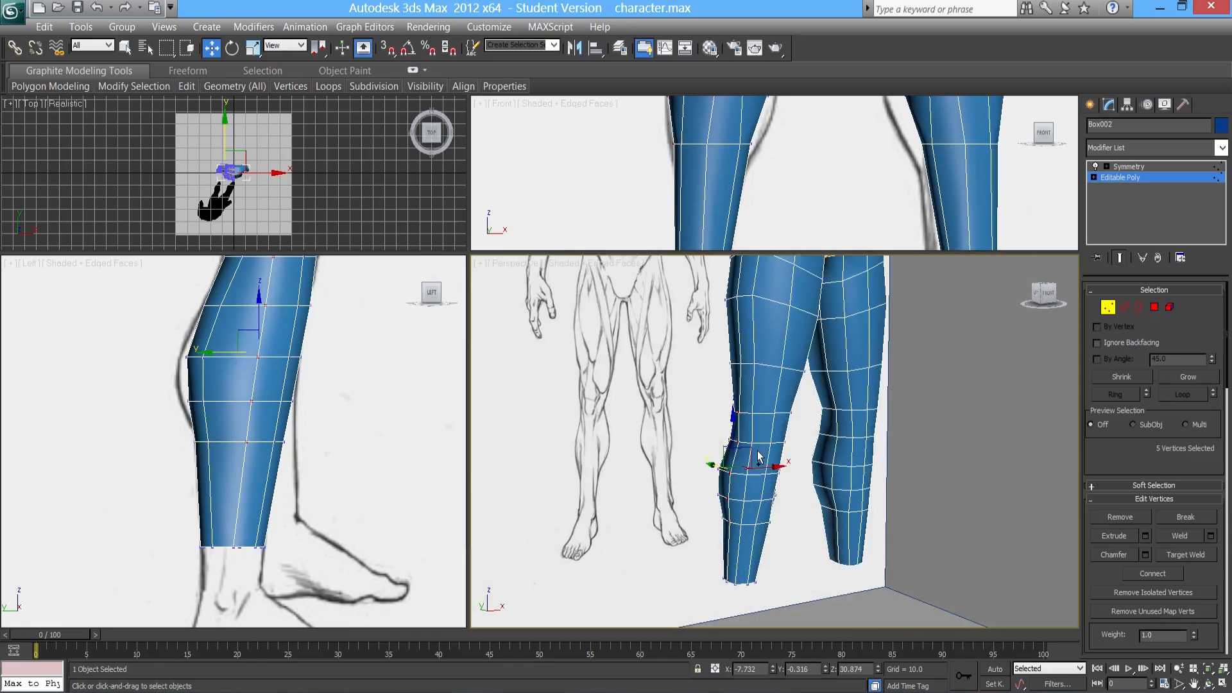
scroll(773, 471, up, 6)
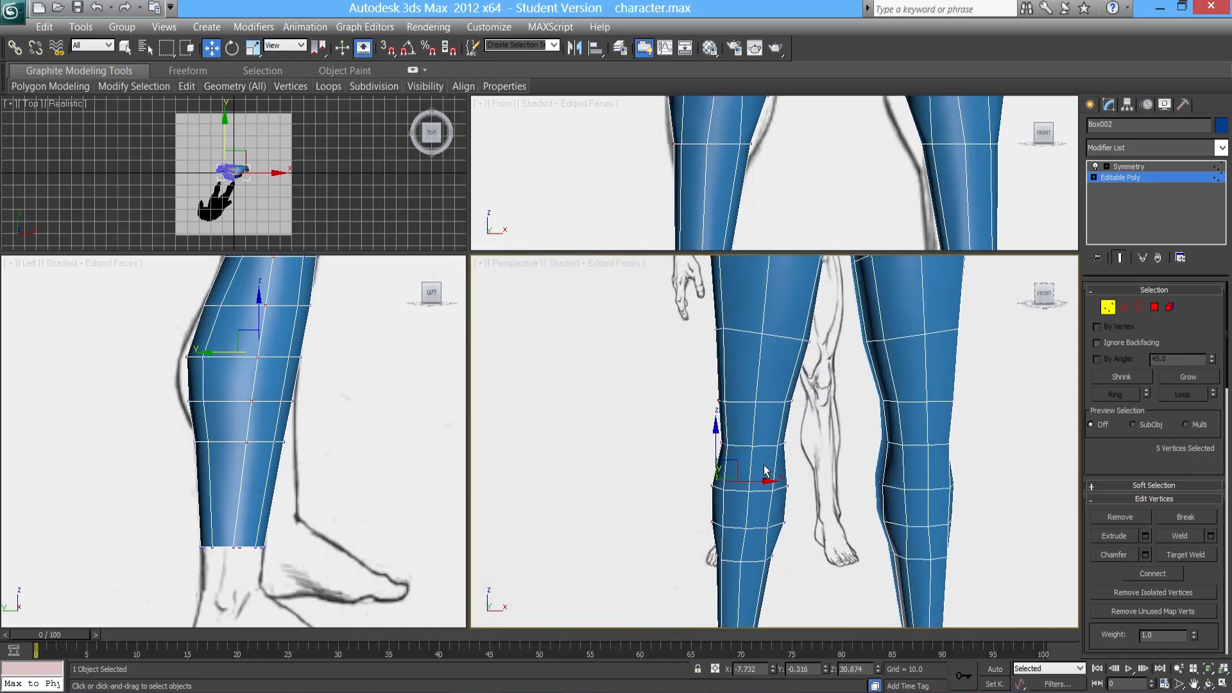
mouse_move(769, 478)
middle_down()
mouse_move(761, 448)
mouse_move(777, 459)
mouse_move(787, 432)
mouse_move(686, 457)
mouse_move(772, 460)
mouse_move(741, 473)
mouse_move(704, 445)
mouse_move(788, 441)
mouse_move(705, 440)
middle_up()
key(alt+x)
key(alt+x)
scroll(739, 470, up, 2)
scroll(702, 448, up, 3)
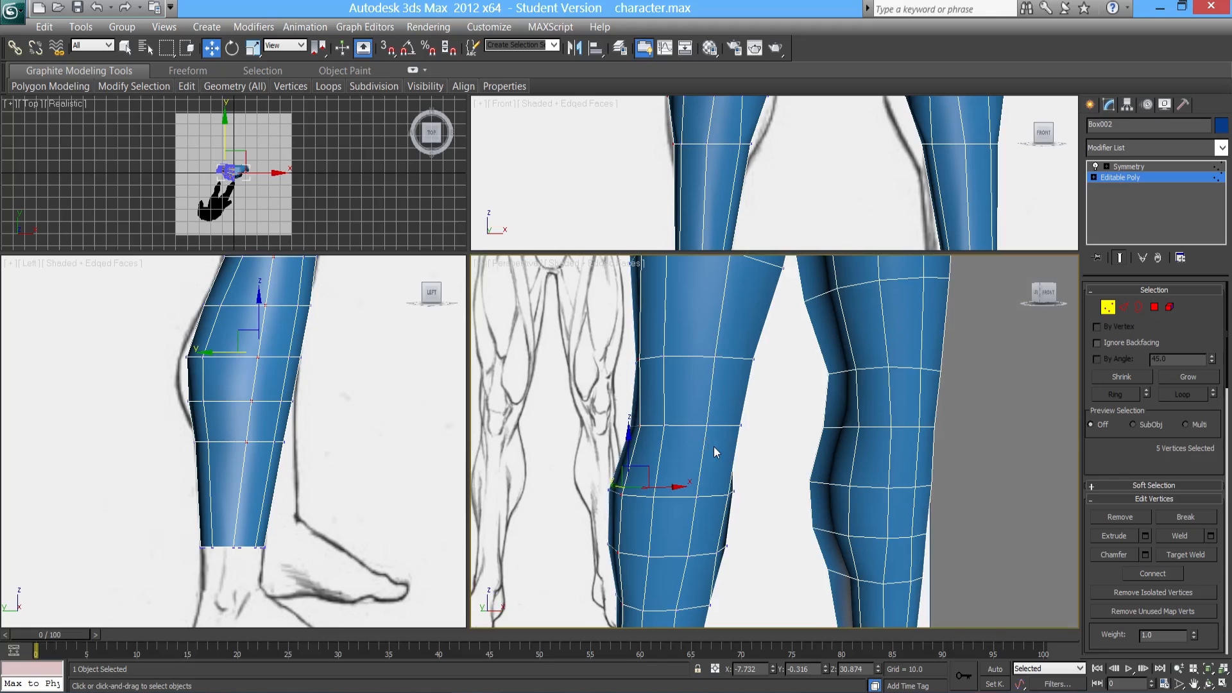
scroll(715, 454, down, 5)
mouse_move(714, 457)
alt+middle_down()
mouse_move(710, 467)
mouse_move(697, 454)
alt+middle_up()
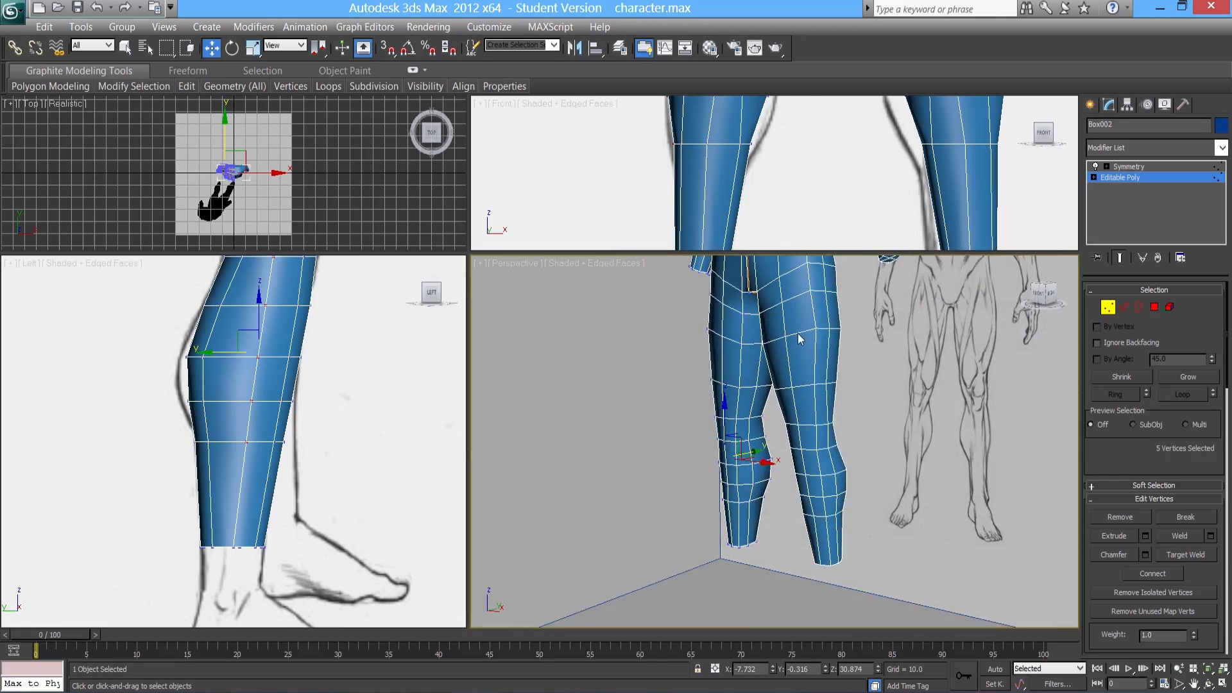
alt+middle_drag(783, 310, 761, 392)
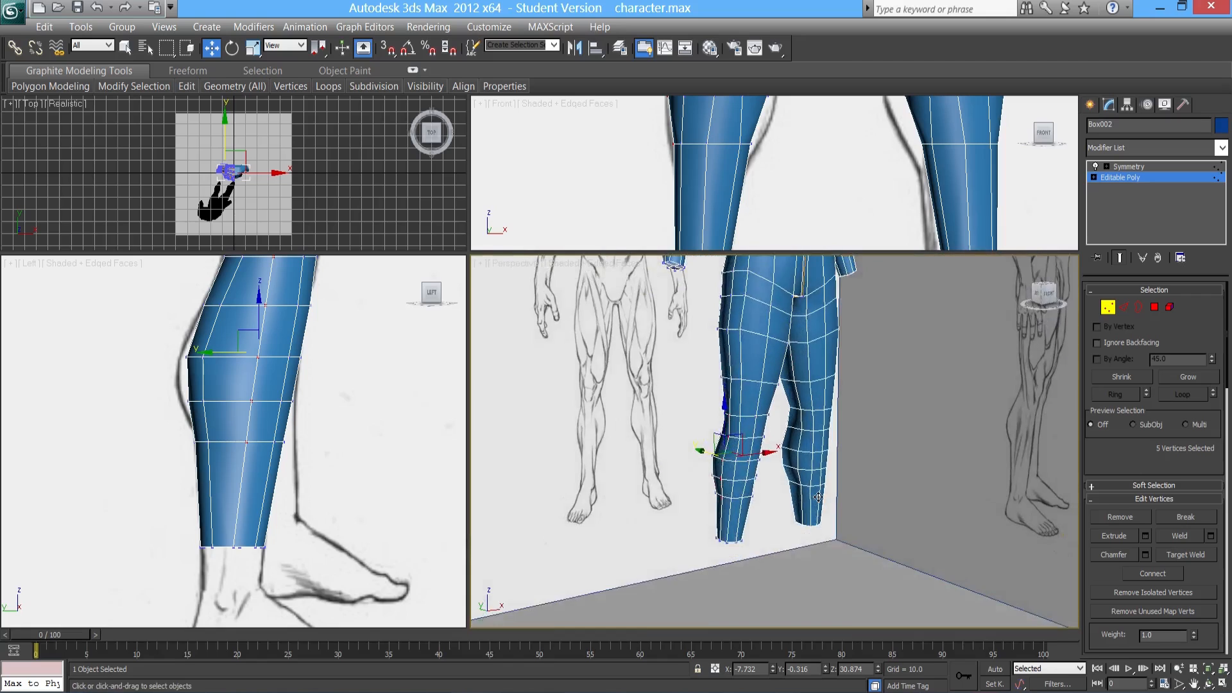
scroll(760, 392, up, 3)
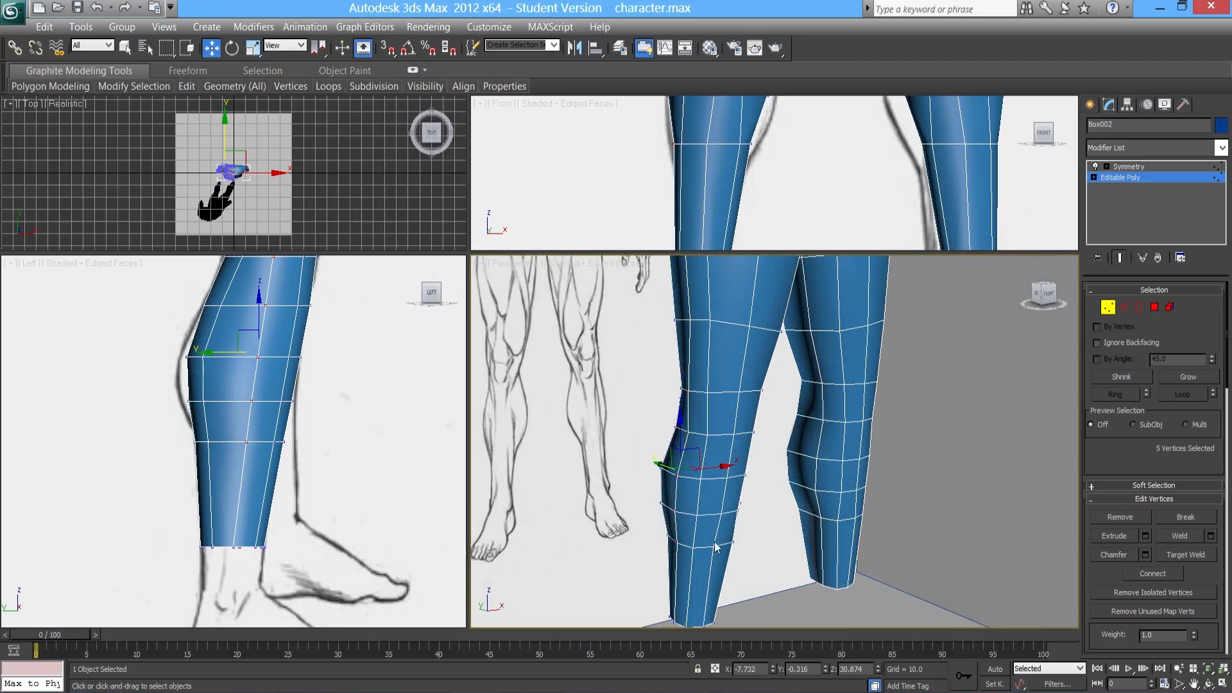
alt+middle_drag(747, 491, 791, 476)
mouse_move(707, 431)
alt+middle_down()
mouse_move(725, 443)
mouse_move(706, 453)
mouse_move(684, 438)
mouse_move(711, 457)
mouse_move(667, 456)
mouse_move(698, 433)
alt+middle_up()
scroll(683, 442, down, 4)
scroll(706, 456, up, 3)
- In Edge mode, select a front edge just below the knee and compare its height with the see-through references
click(1123, 307)
click(695, 428)
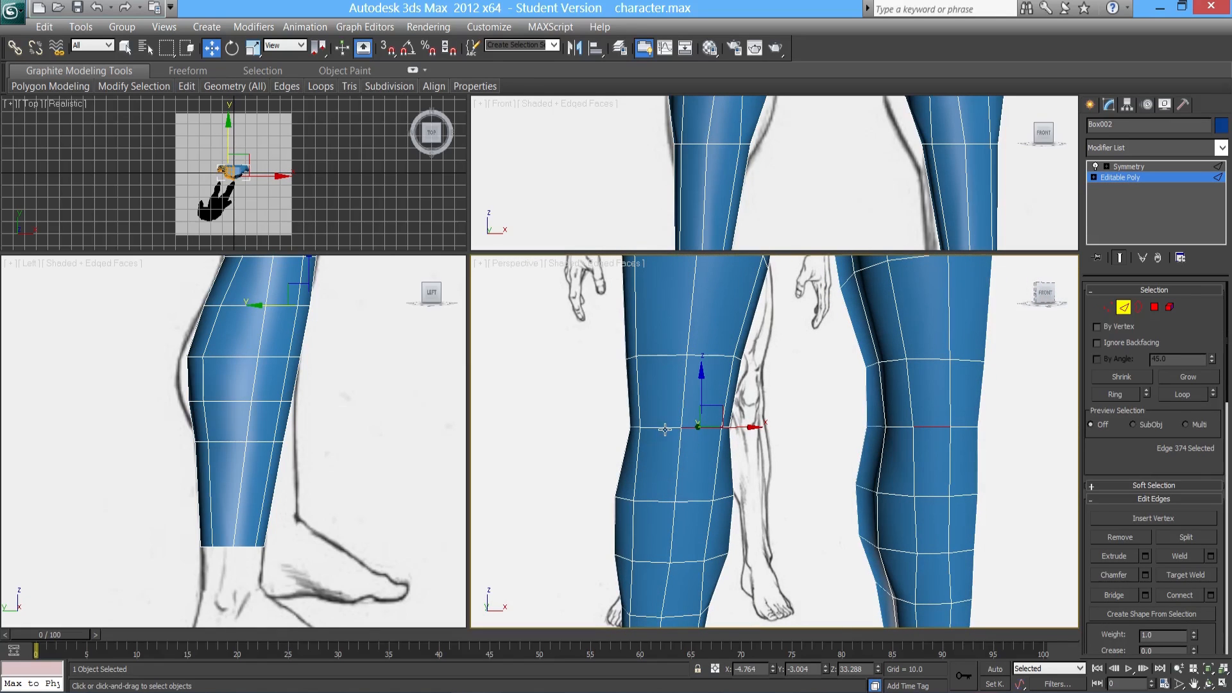
right_click(710, 199)
key(alt+x)
scroll(713, 202, down, 2)
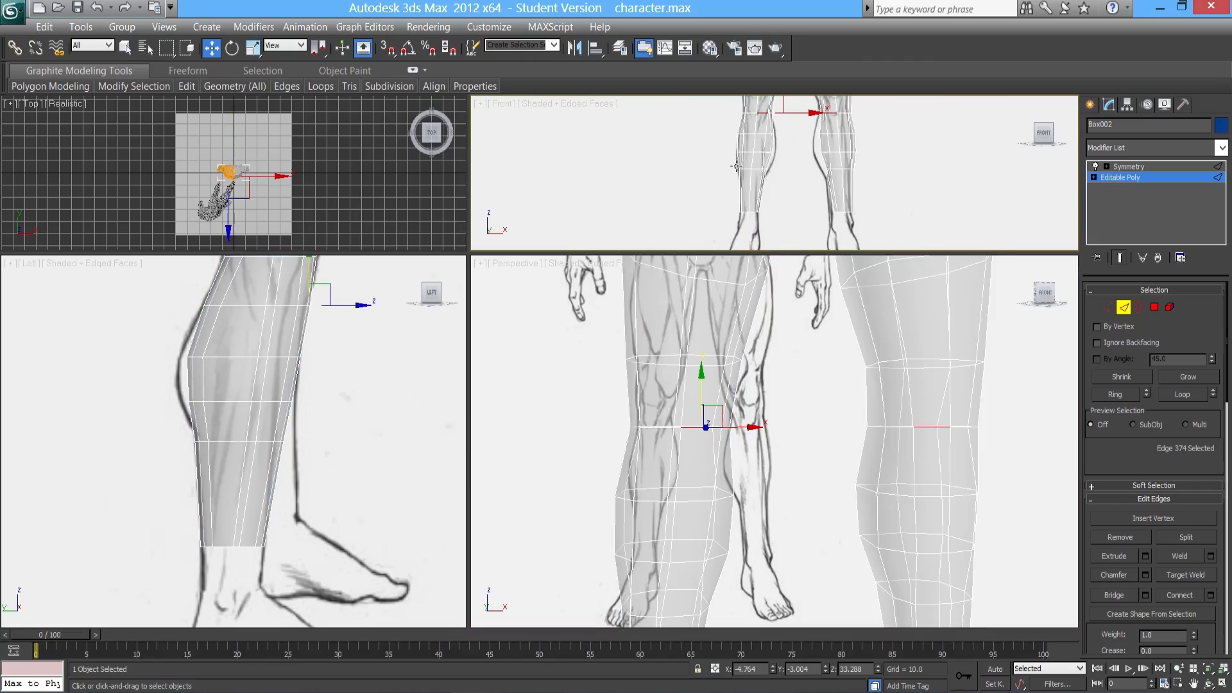
middle_drag(741, 171, 744, 222)
scroll(744, 222, up, 3)
middle_drag(726, 176, 724, 213)
scroll(273, 364, up, 2)
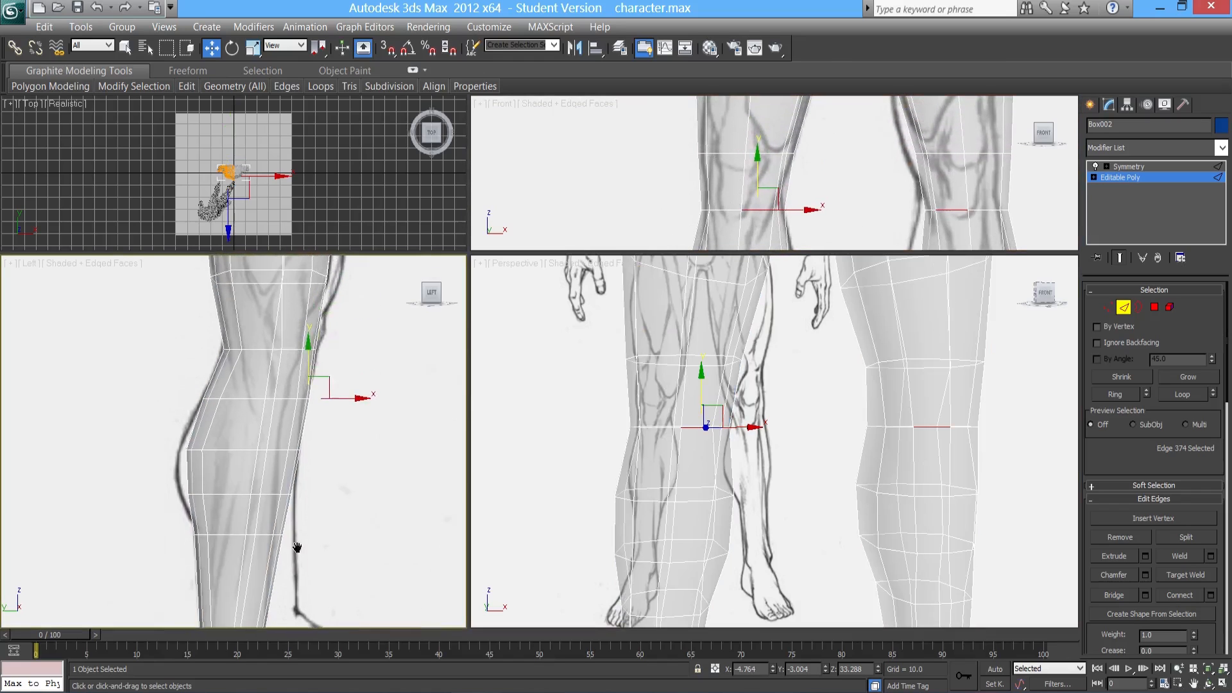
middle_drag(272, 364, 265, 445)
middle_drag(621, 403, 635, 438)
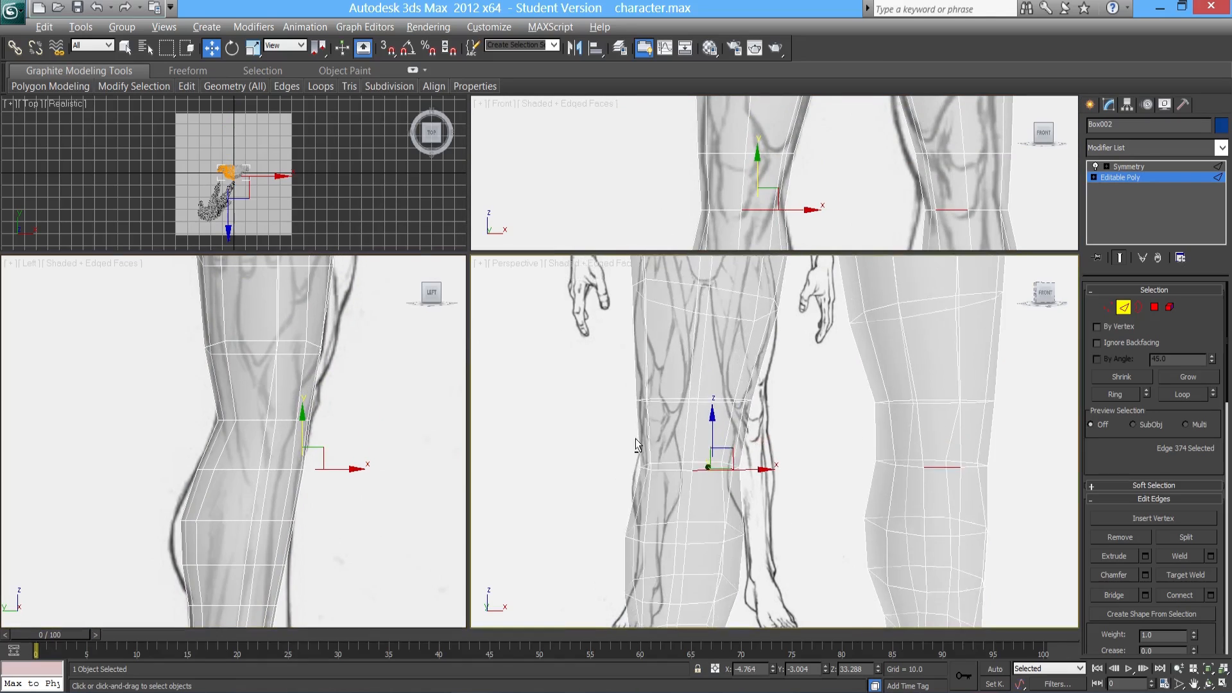
key(alt+x)
- Select the front edge at knee height and compare its position with the see-through front and side references
click(709, 398)
alt+middle_drag(682, 479, 675, 473)
mouse_move(771, 194)
middle_down()
mouse_move(772, 170)
mouse_move(760, 168)
mouse_move(763, 192)
middle_up()
key(alt+x)
key(alt+x)
mouse_move(723, 431)
middle_down()
mouse_move(703, 409)
mouse_move(778, 432)
mouse_move(722, 441)
mouse_move(677, 428)
mouse_move(613, 449)
mouse_move(642, 476)
middle_up()
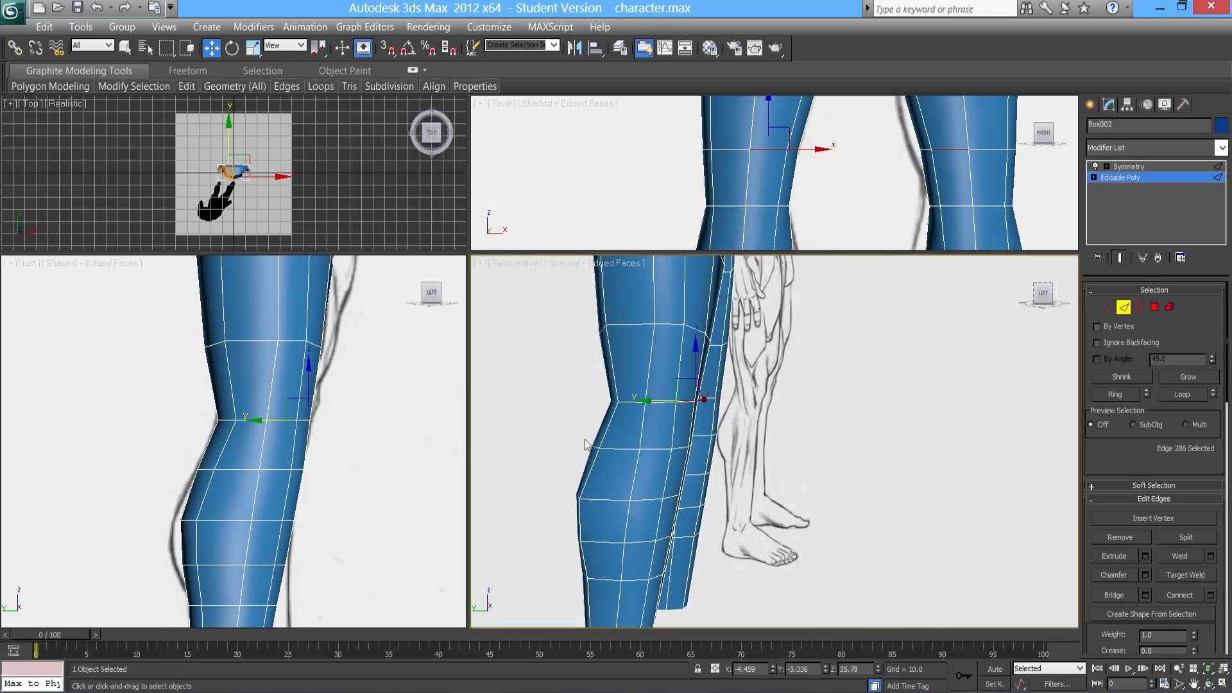
alt+middle_drag(609, 403, 630, 374)
middle_drag(755, 203, 767, 221)
key(alt+x)
alt+middle_drag(340, 402, 344, 414)
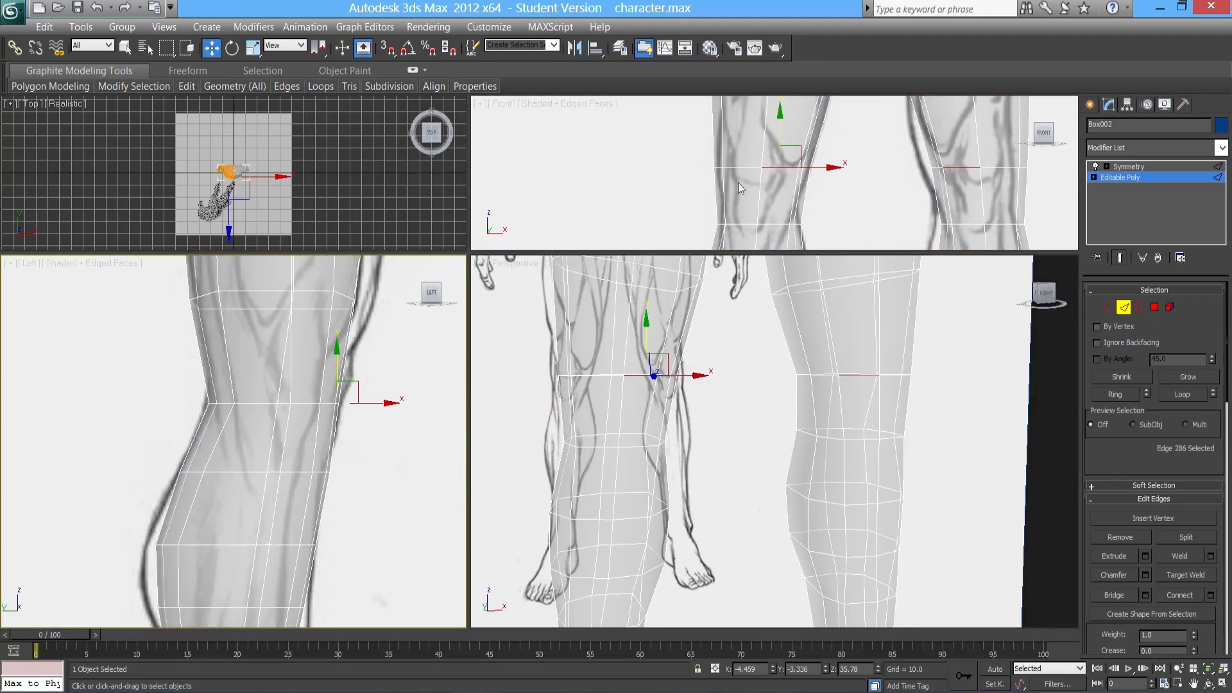
key(alt+x)
alt+middle_drag(716, 390, 672, 439)
scroll(672, 438, up, 5)
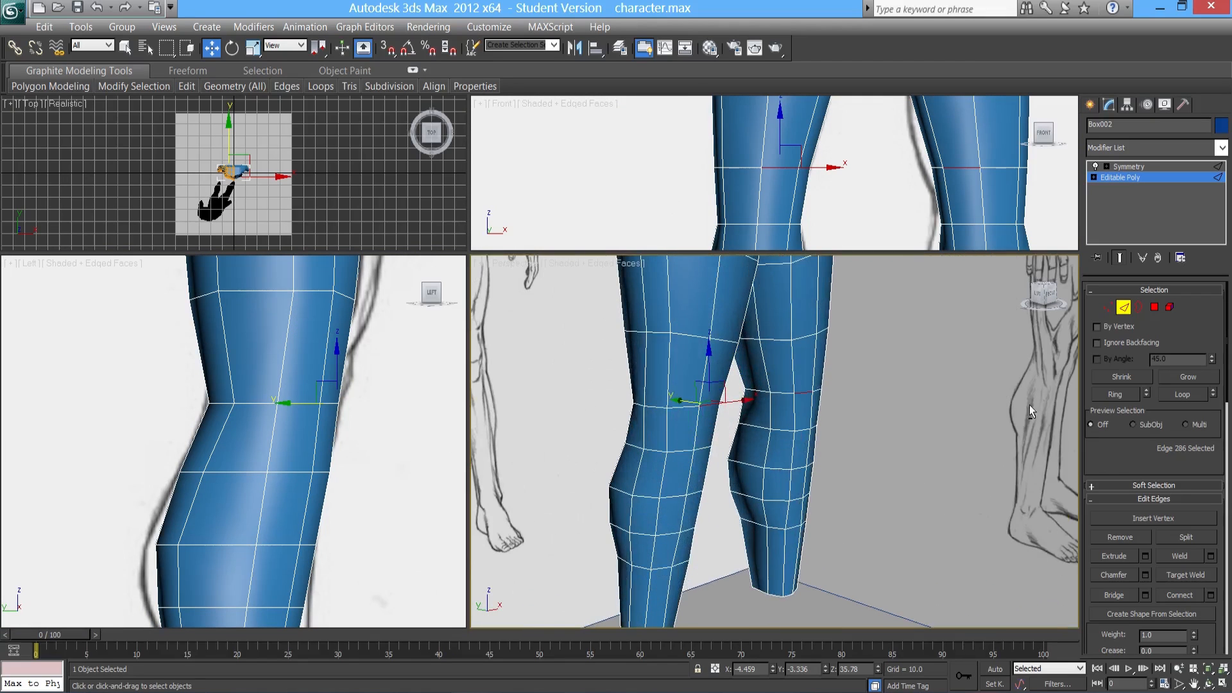
- Extend the selected knee edge to the full edge loop around the knee
click(1181, 395)
click(688, 408)
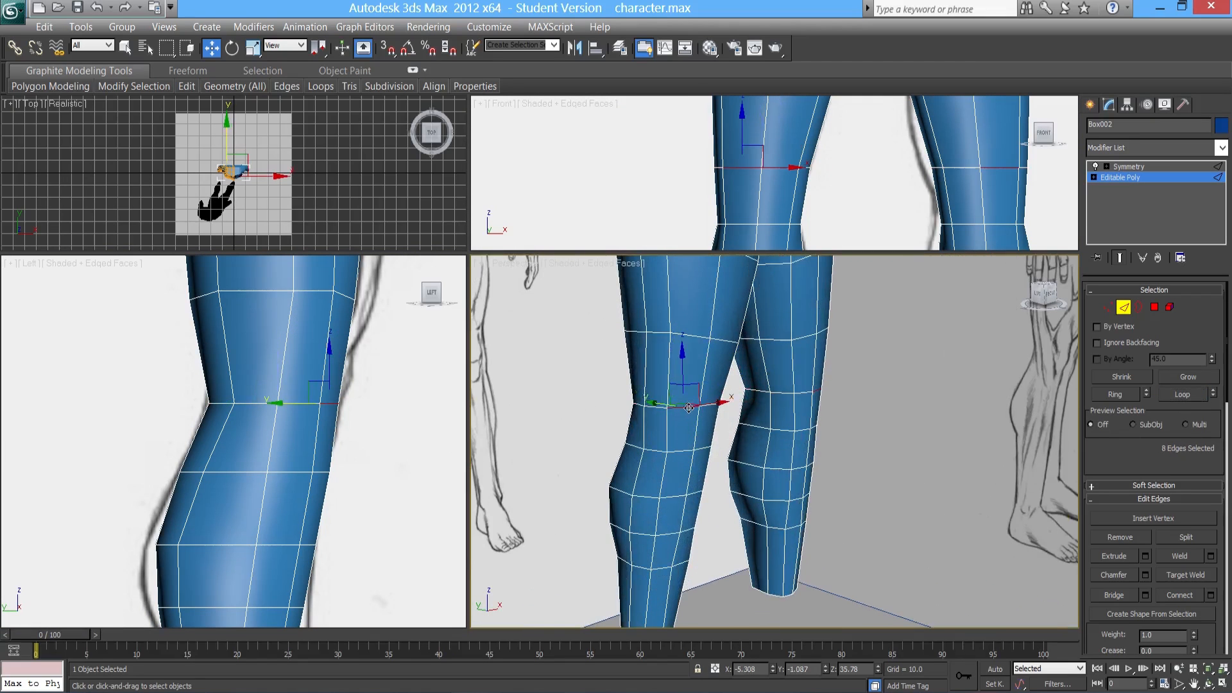
alt+middle_drag(729, 429, 706, 426)
scroll(707, 427, up, 2)
double_click(686, 384)
mouse_move(687, 428)
alt+middle_down()
mouse_move(881, 421)
mouse_move(630, 398)
mouse_move(720, 407)
mouse_move(691, 409)
alt+middle_up()
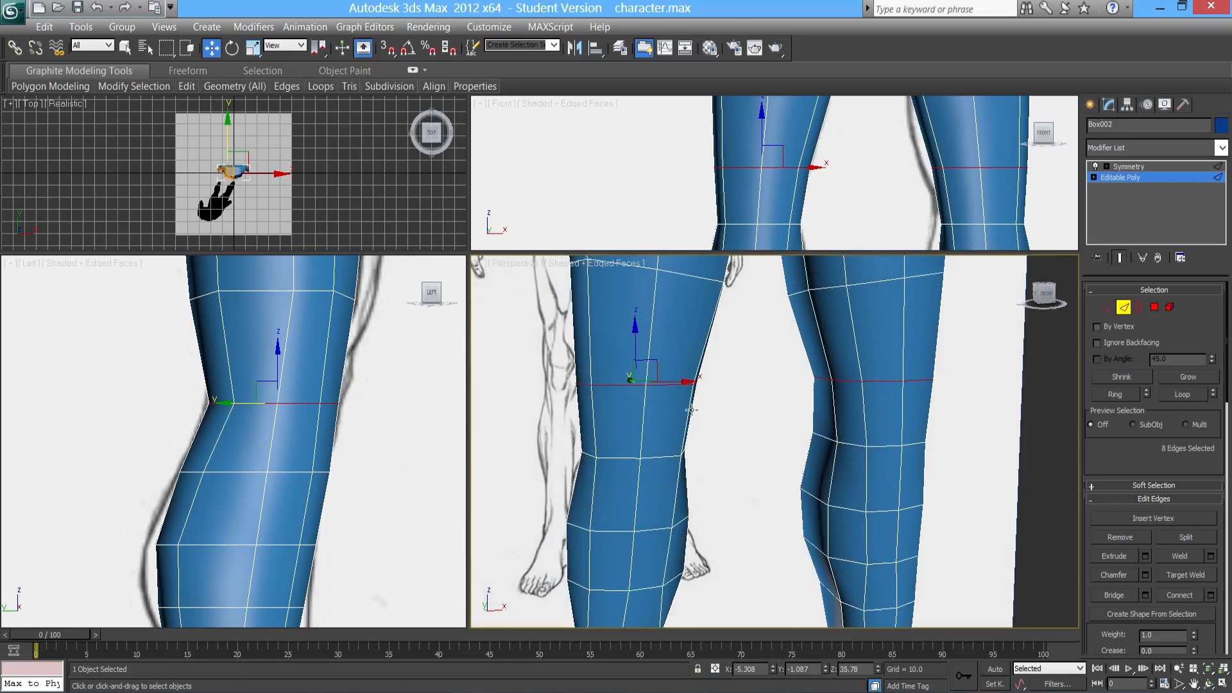
- Chamfer the knee edge loop with an amount of 1.366 and 2 segments, matching the kneecap in the reference
click(1145, 575)
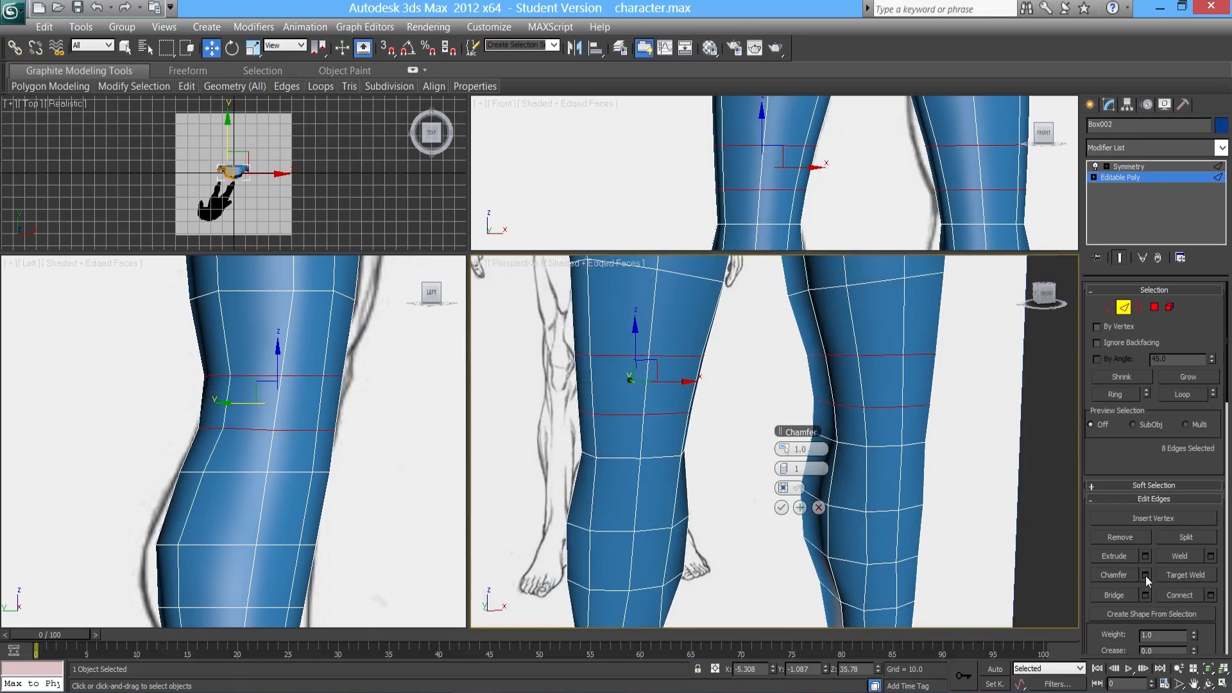
drag(790, 454, 789, 451)
key(alt+x)
middle_drag(780, 209, 766, 184)
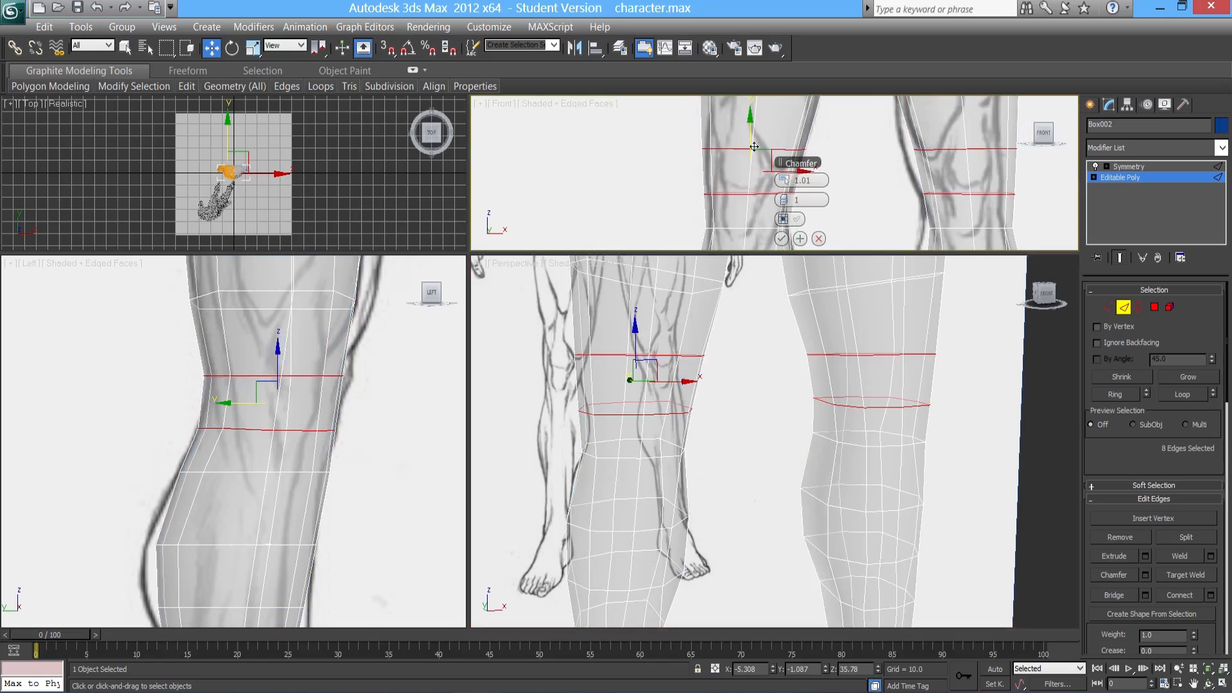
drag(799, 182, 796, 184)
alt+middle_drag(652, 464, 680, 460)
key(alt+x)
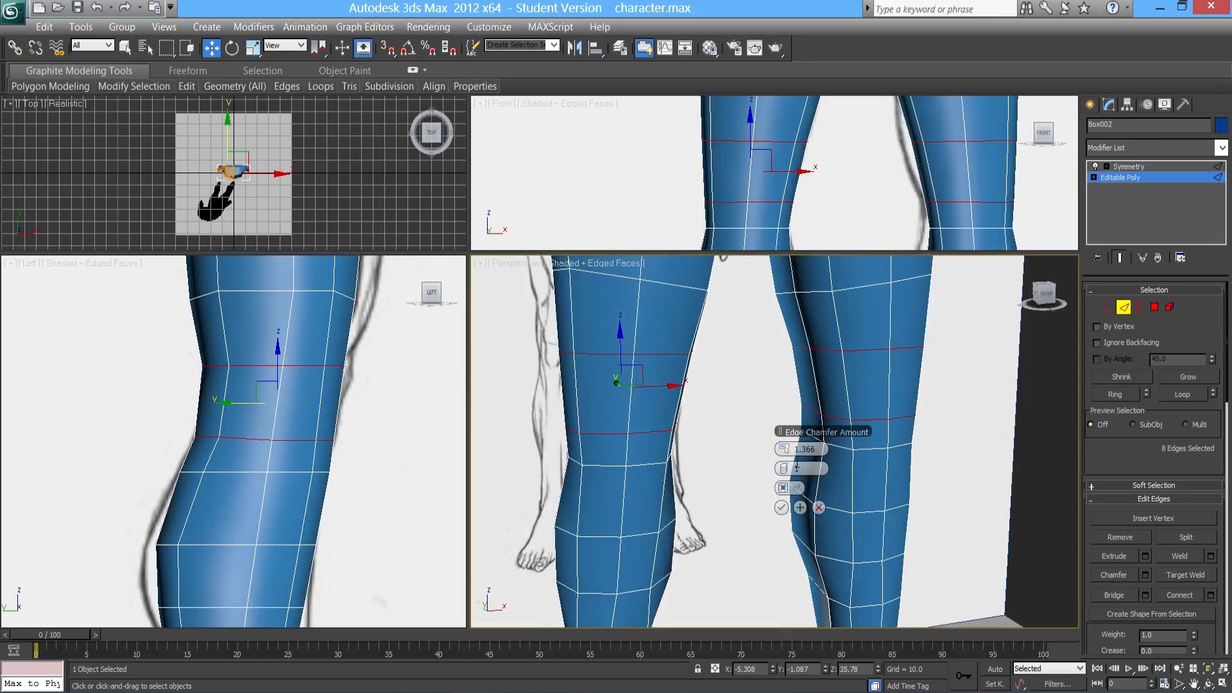
click(788, 469)
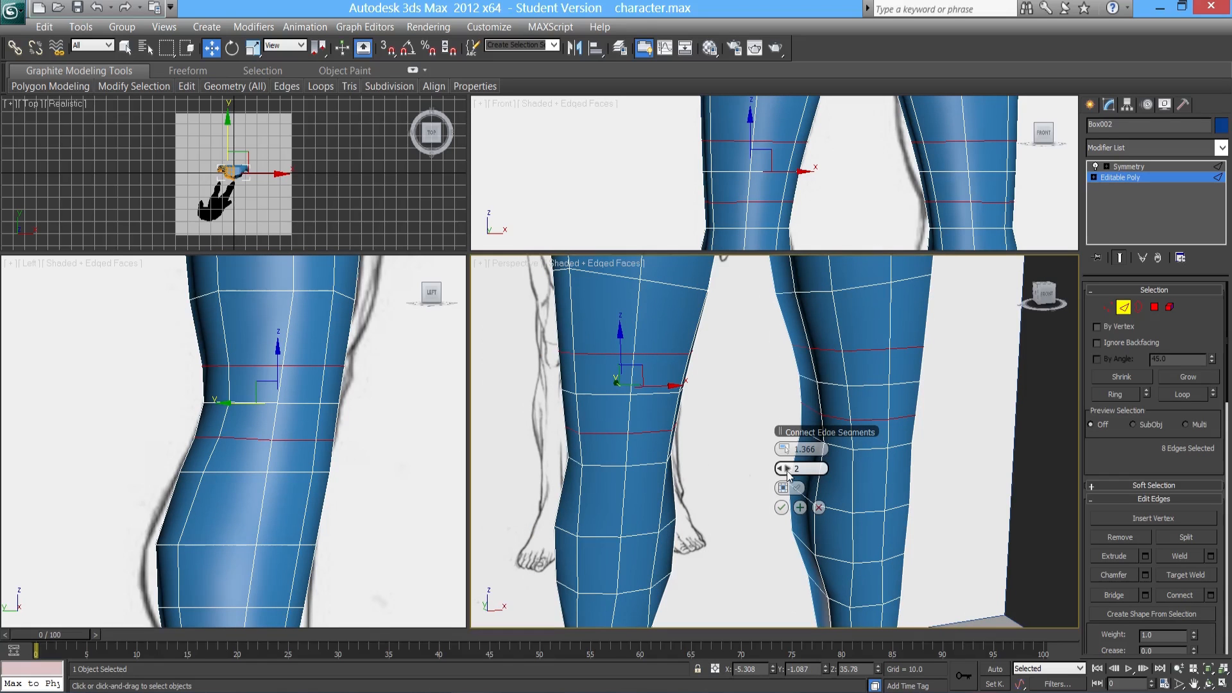
mouse_move(682, 439)
alt+middle_down()
mouse_move(728, 429)
mouse_move(632, 421)
mouse_move(681, 453)
alt+middle_up()
click(782, 507)
- In Vertex mode, raise the front centre vertex of the upper knee loop and lower the one on the lower knee loop
click(1154, 307)
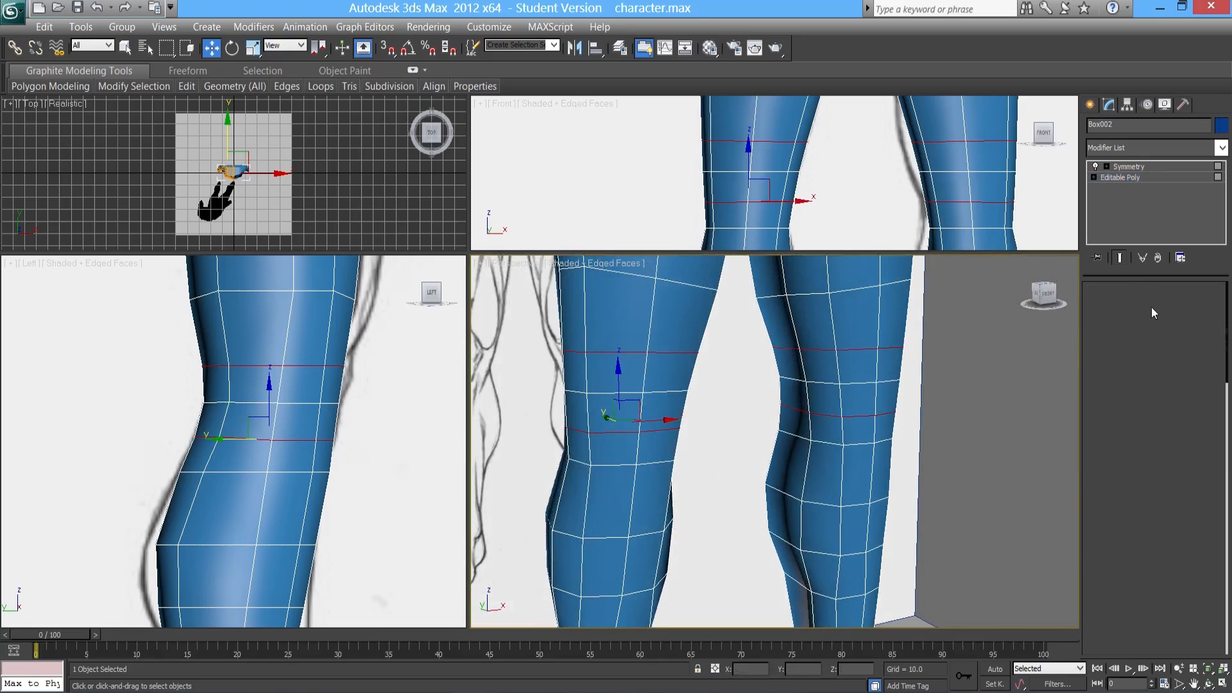
click(632, 372)
key(1)
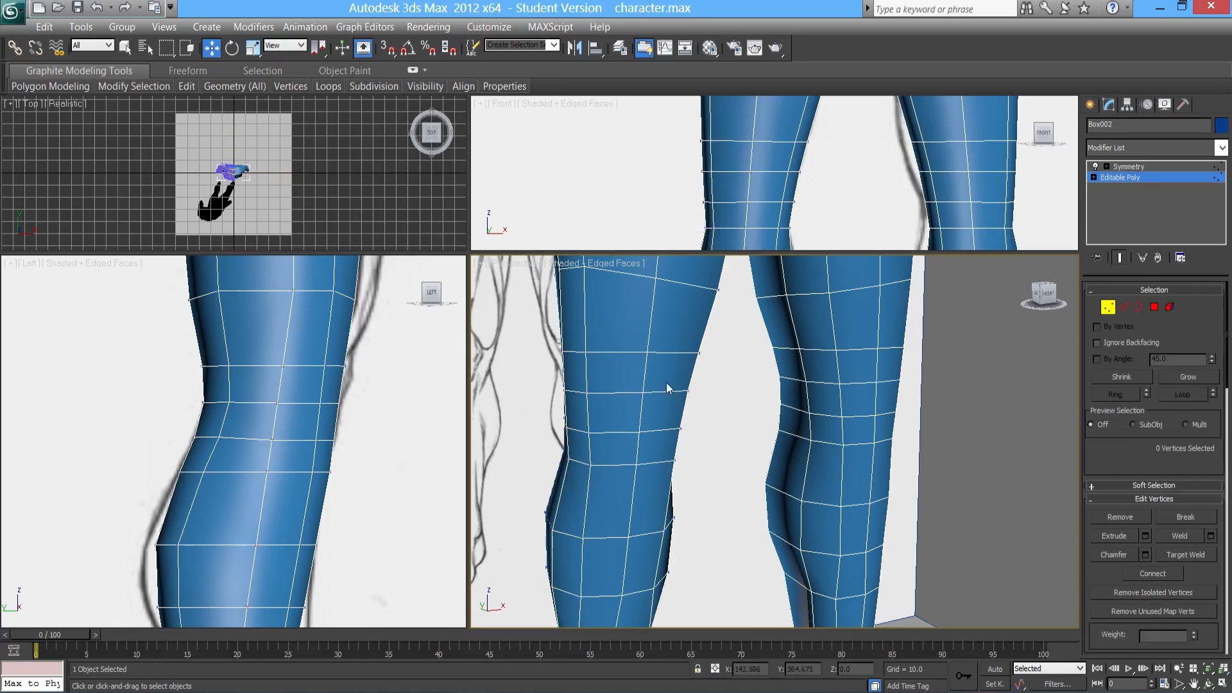
click(647, 354)
alt+middle_drag(648, 354, 657, 334)
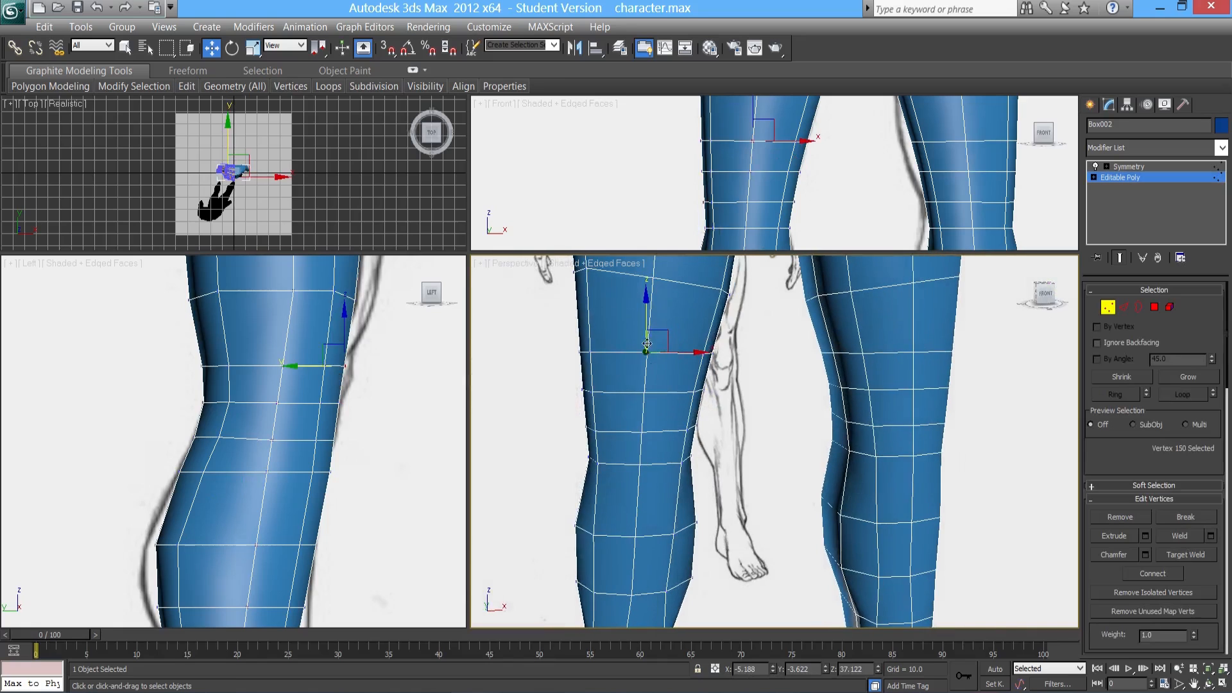
drag(661, 326, 661, 320)
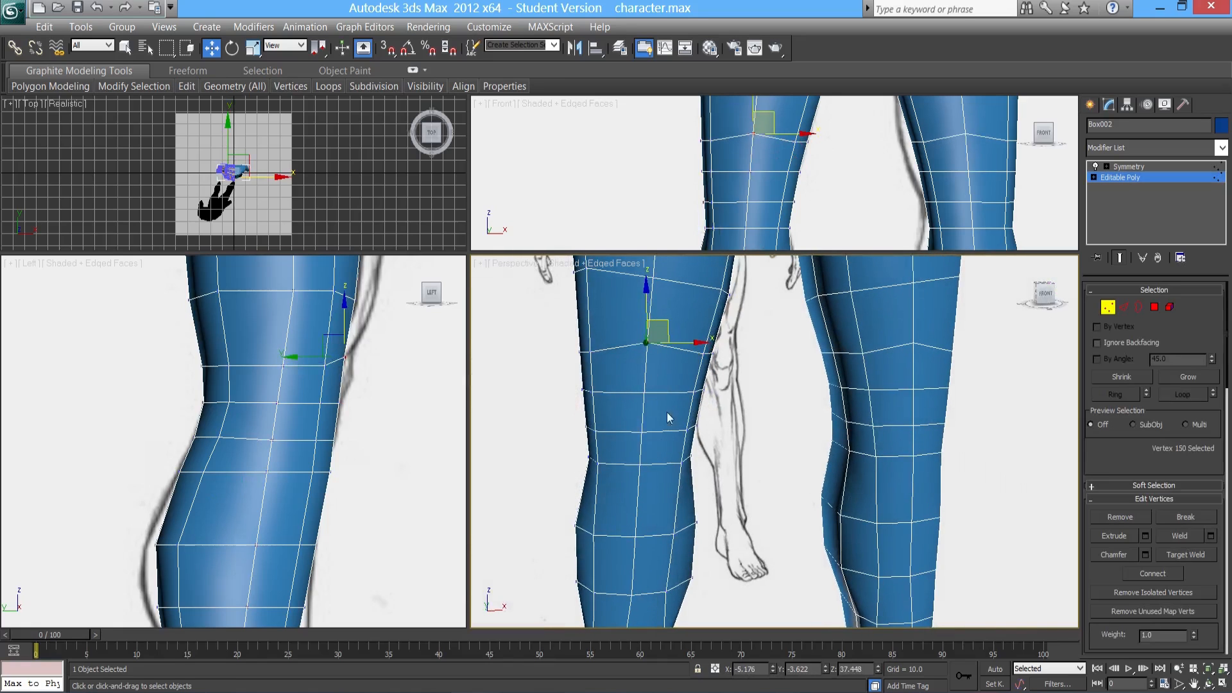
click(641, 440)
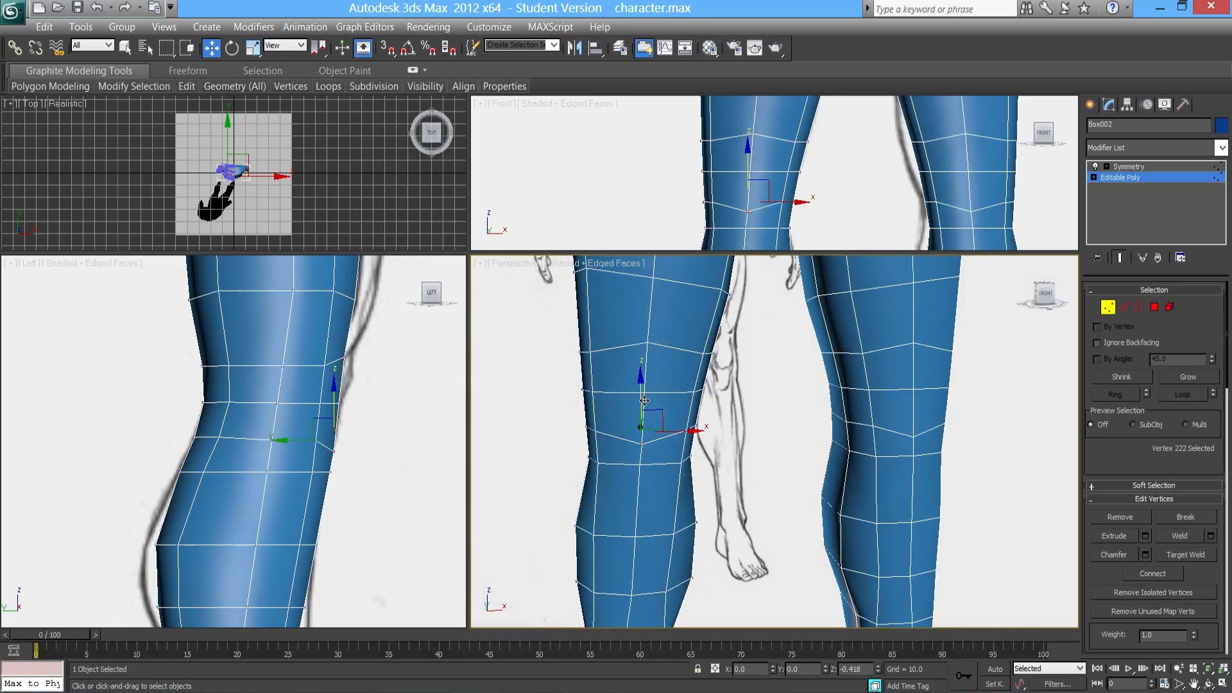
- Move the two inner vertices of the upper and lower knee loops sideways toward the kneecap
mouse_move(663, 416)
alt+middle_down()
mouse_move(686, 398)
mouse_move(699, 422)
mouse_move(724, 404)
alt+middle_up()
click(700, 352)
ctrl+click(687, 431)
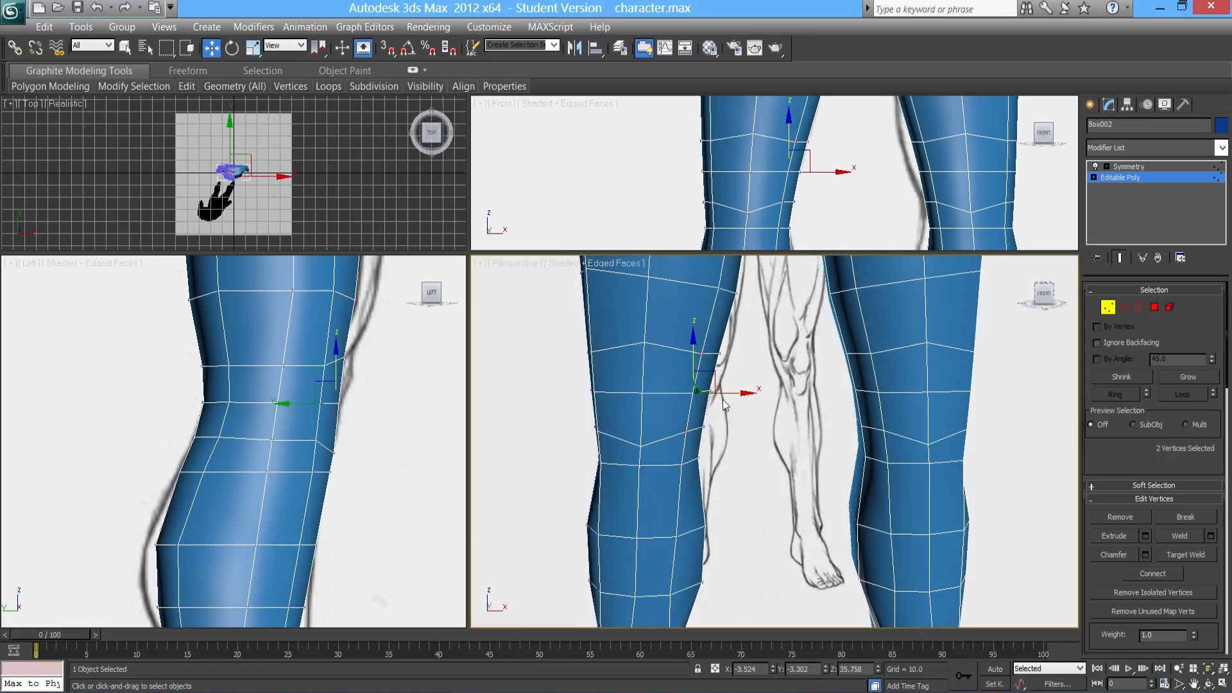
drag(725, 393, 723, 396)
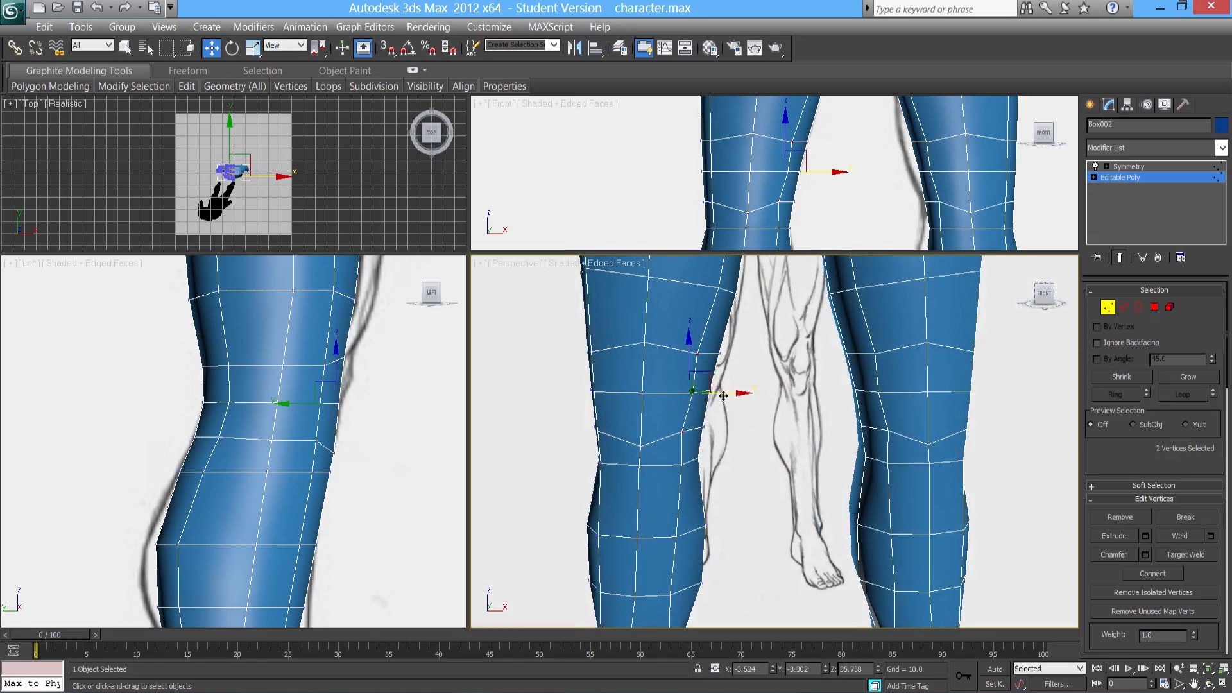
- Select the outer vertices of the upper and lower knee loops and move them sideways toward the kneecap
click(591, 352)
alt+middle_drag(591, 352, 623, 386)
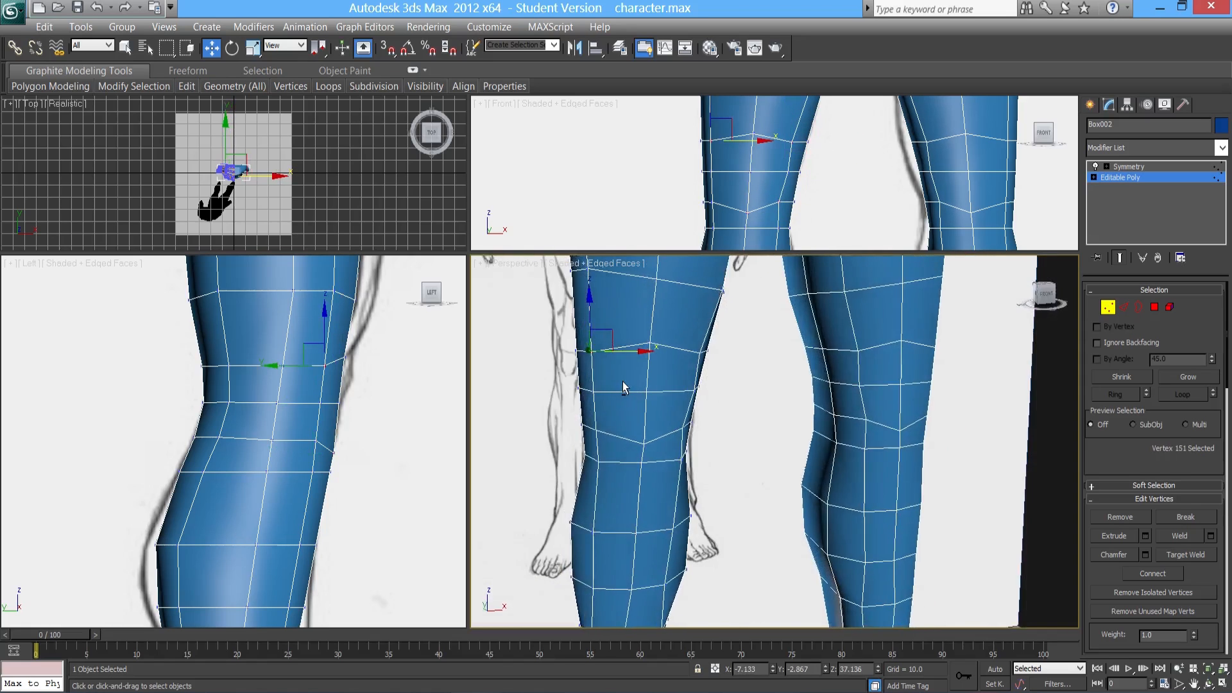
ctrl+click(595, 430)
drag(630, 393, 639, 393)
mouse_move(642, 424)
alt+middle_down()
mouse_move(667, 428)
mouse_move(586, 436)
mouse_move(584, 404)
mouse_move(678, 392)
mouse_move(662, 432)
mouse_move(632, 418)
mouse_move(634, 394)
alt+middle_up()
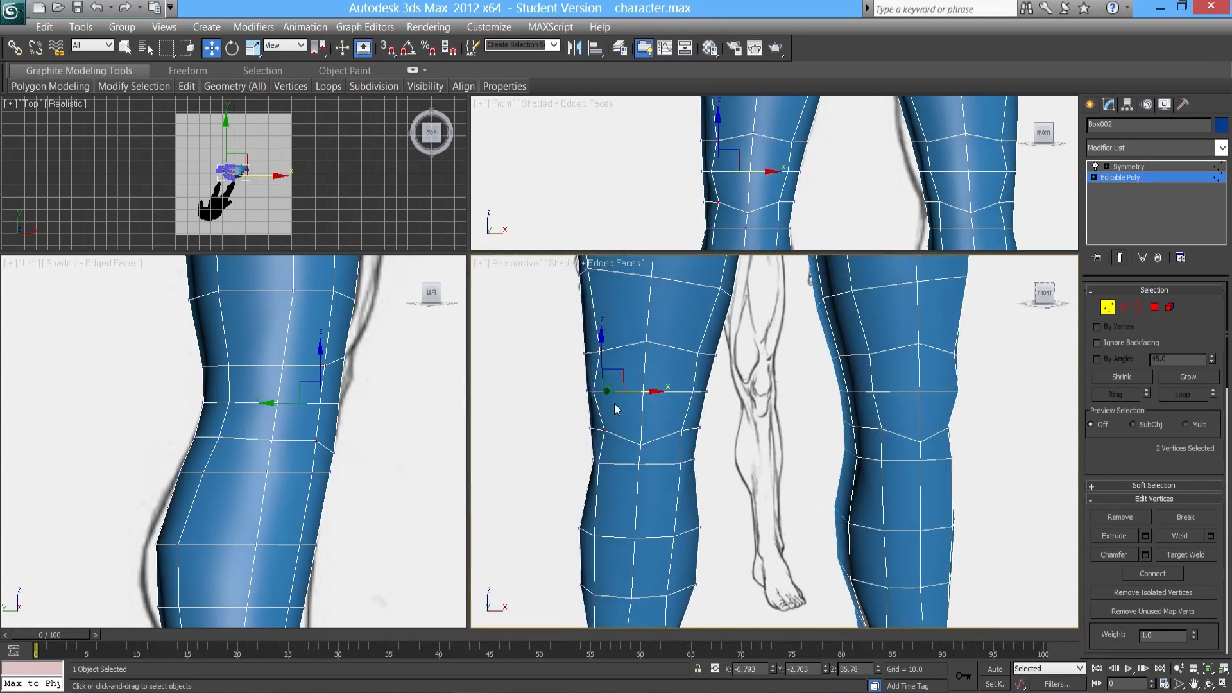
- Adjust the sideways positions of the inner vertices on the lower and upper knee loops to round the kneecap outline
click(606, 430)
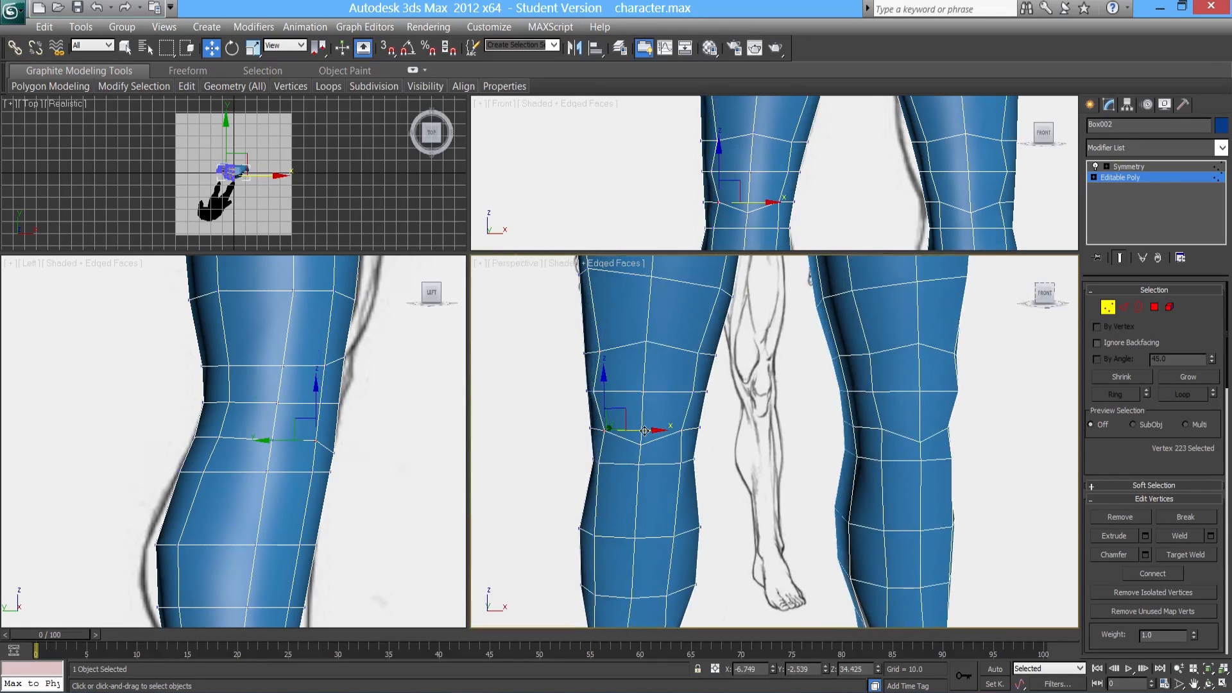
click(681, 429)
drag(715, 430, 718, 430)
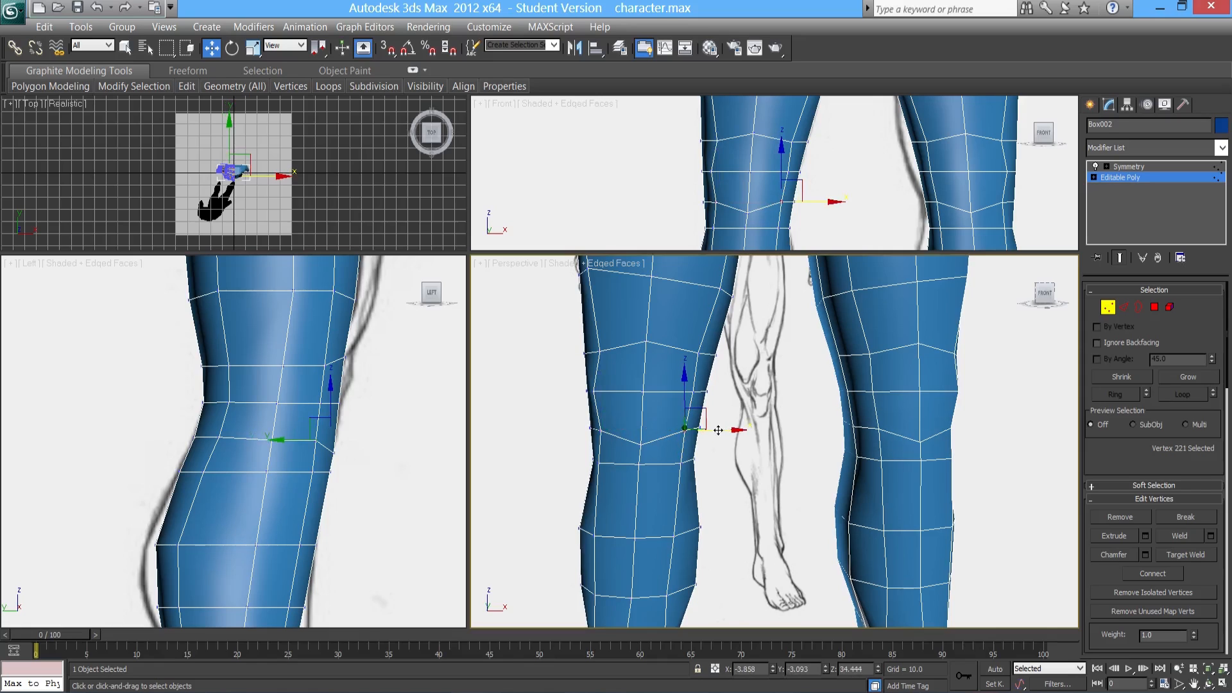
click(697, 354)
drag(728, 354, 711, 383)
mouse_move(675, 439)
alt+middle_down()
mouse_move(705, 398)
mouse_move(748, 399)
alt+middle_up()
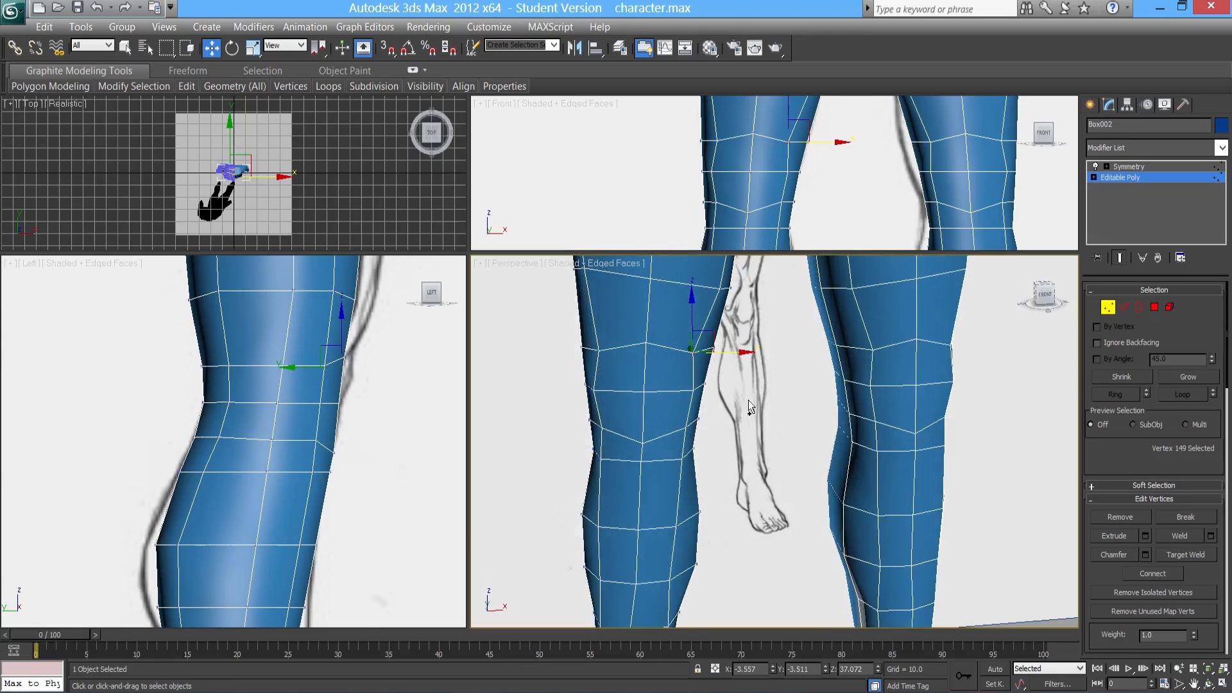
- In Polygon mode, select the four polygons that form the kneecap on the front of the knee
click(1153, 306)
click(680, 378)
ctrl+click(652, 414)
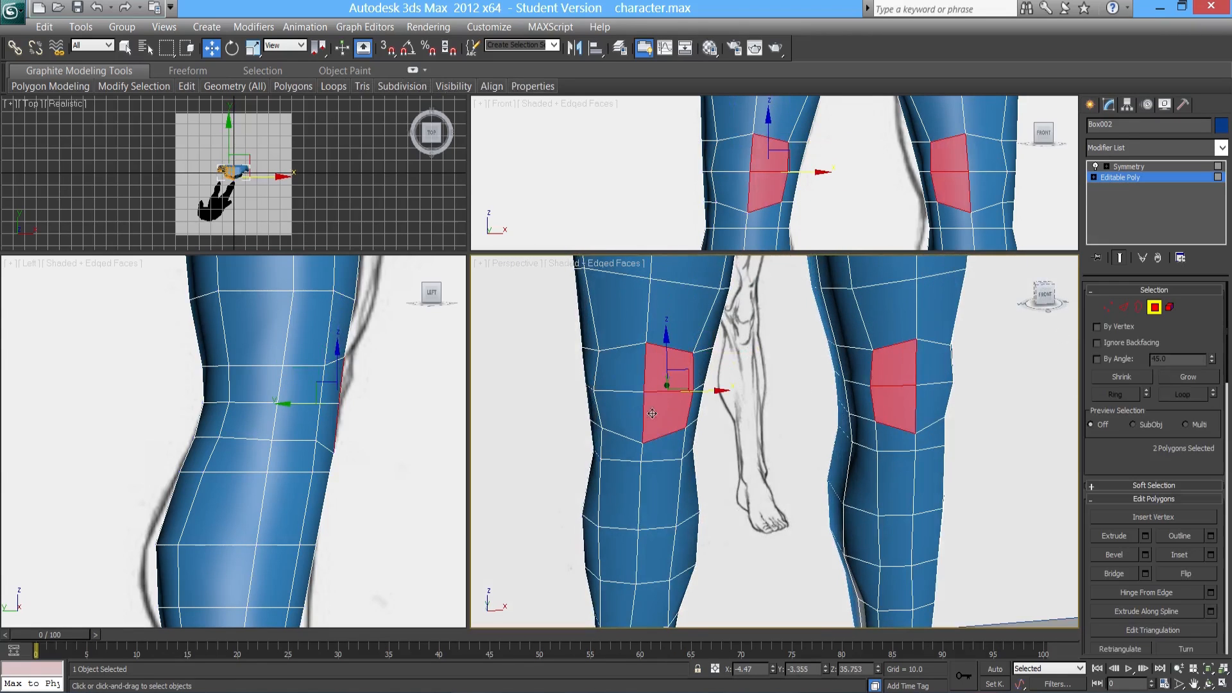
ctrl+click(620, 412)
ctrl+click(624, 376)
alt+middle_drag(624, 376, 691, 375)
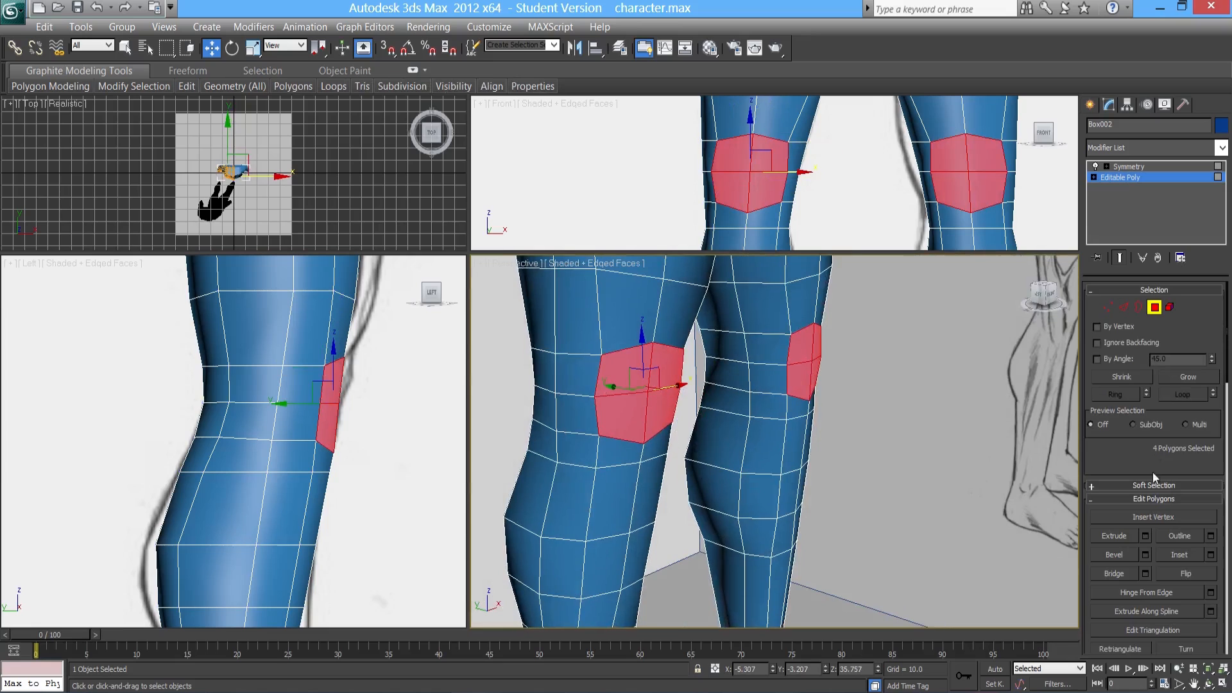
- Bevel the kneecap polygons with a height of 0.232 and an outline of -0.465
click(1144, 556)
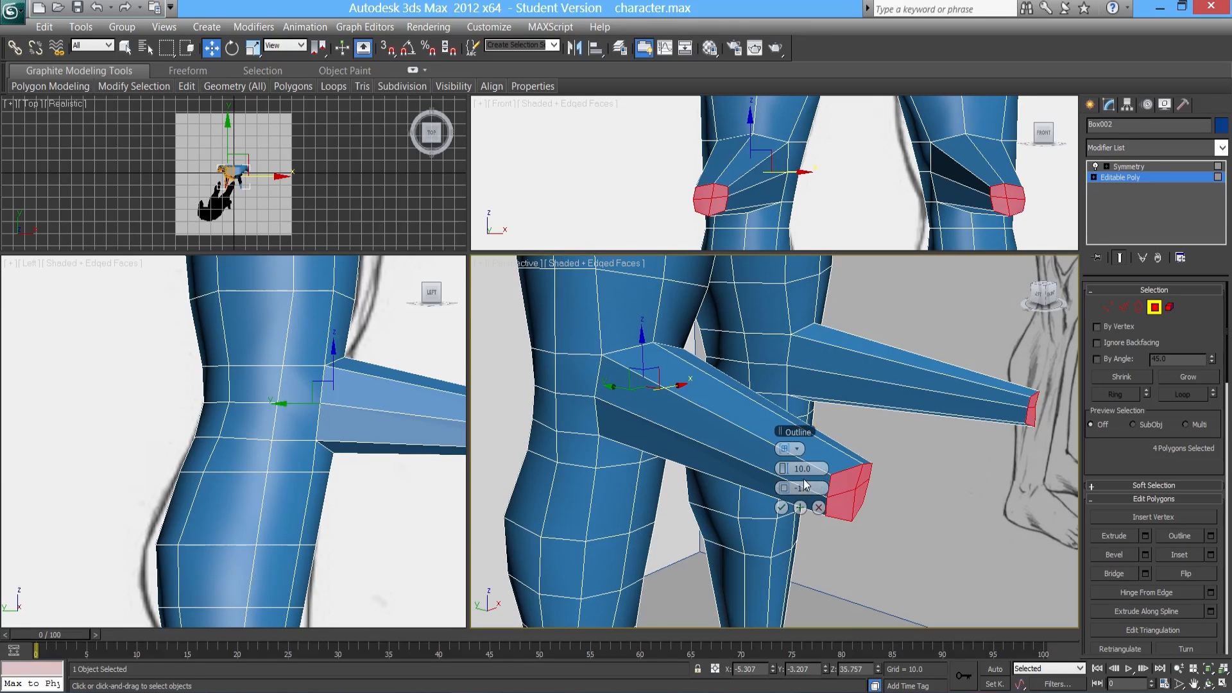
mouse_move(786, 468)
mouse_down()
mouse_move(753, 471)
mouse_move(786, 488)
mouse_move(781, 469)
mouse_up()
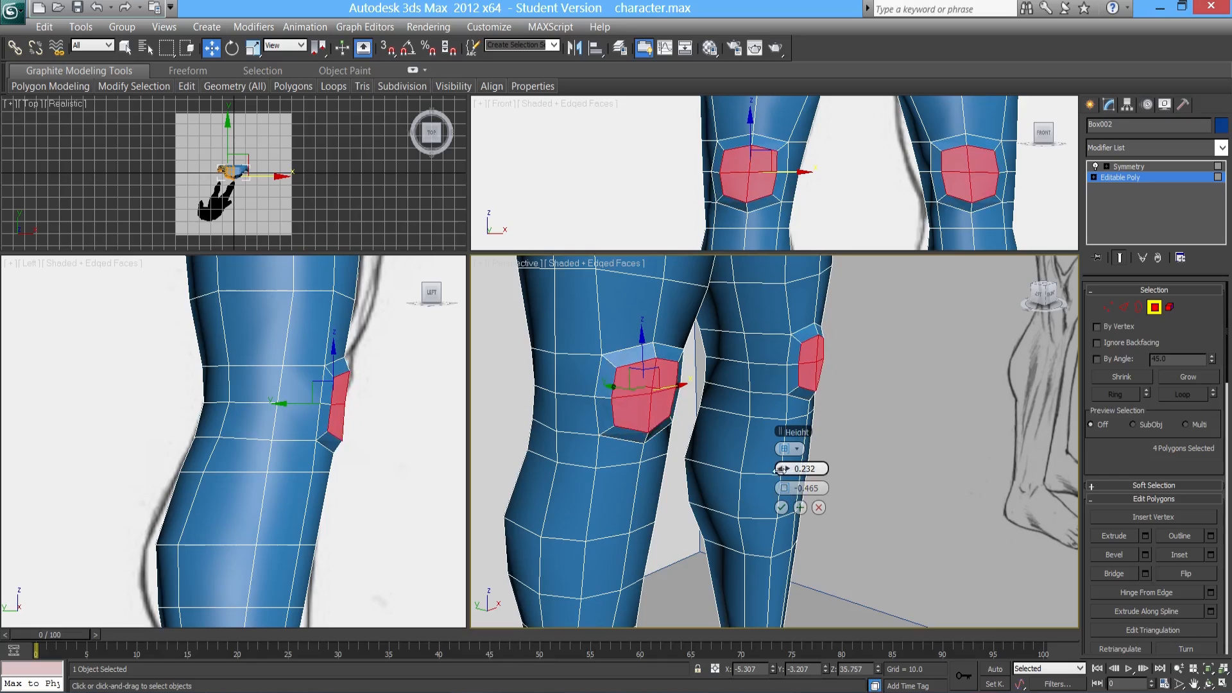
click(781, 507)
- In Vertex mode, pull the kneecap's centre vertex slightly forward out of the knee
mouse_move(782, 511)
alt+middle_down()
mouse_move(606, 469)
mouse_move(663, 486)
mouse_move(775, 480)
mouse_move(761, 458)
mouse_move(607, 479)
mouse_move(624, 475)
alt+middle_up()
scroll(603, 483, up, 5)
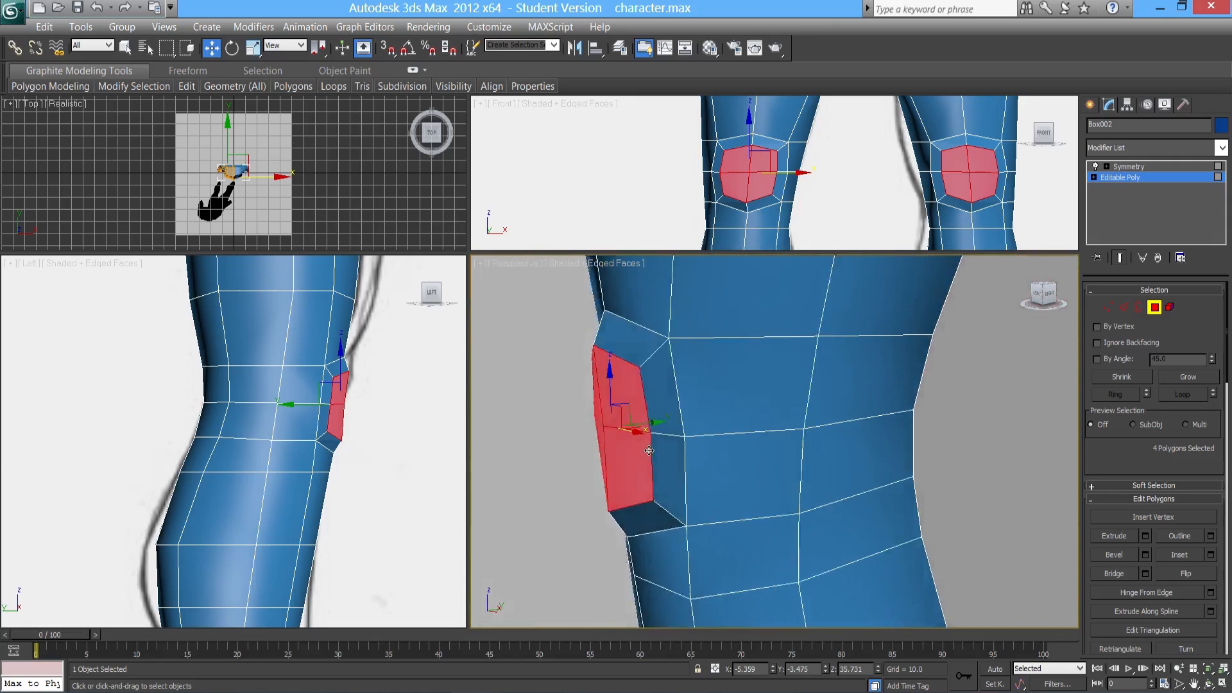
scroll(623, 475, up, 3)
click(1107, 307)
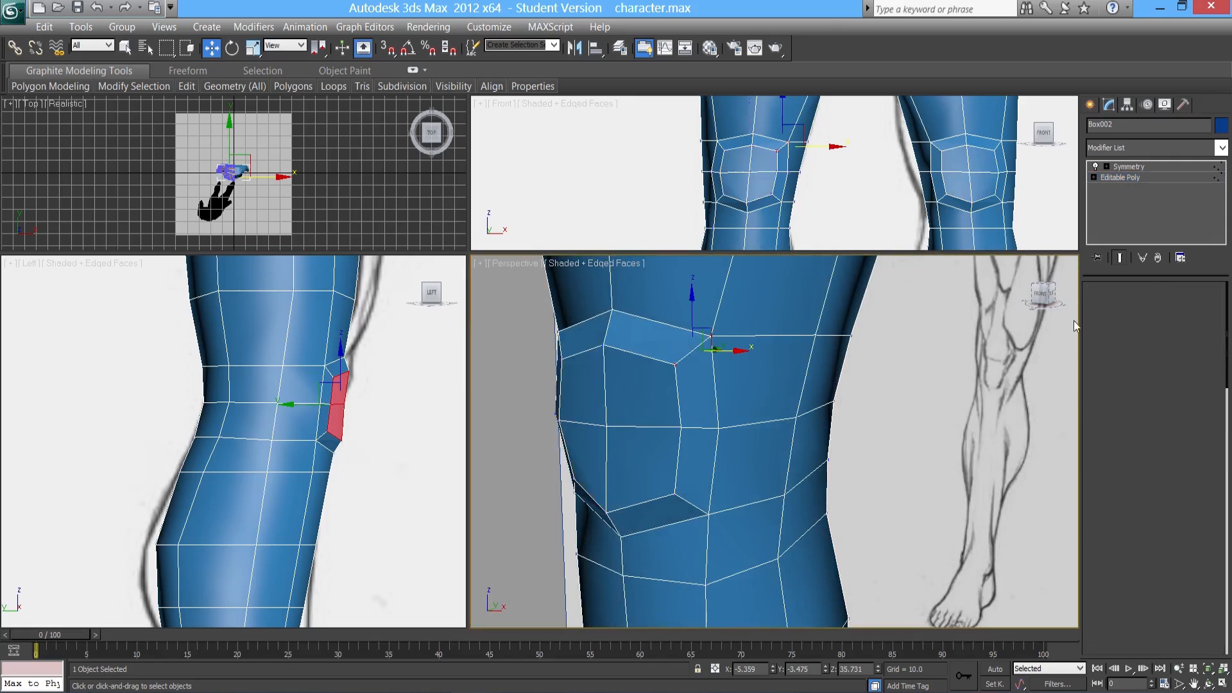
click(608, 426)
alt+middle_drag(653, 442, 630, 511)
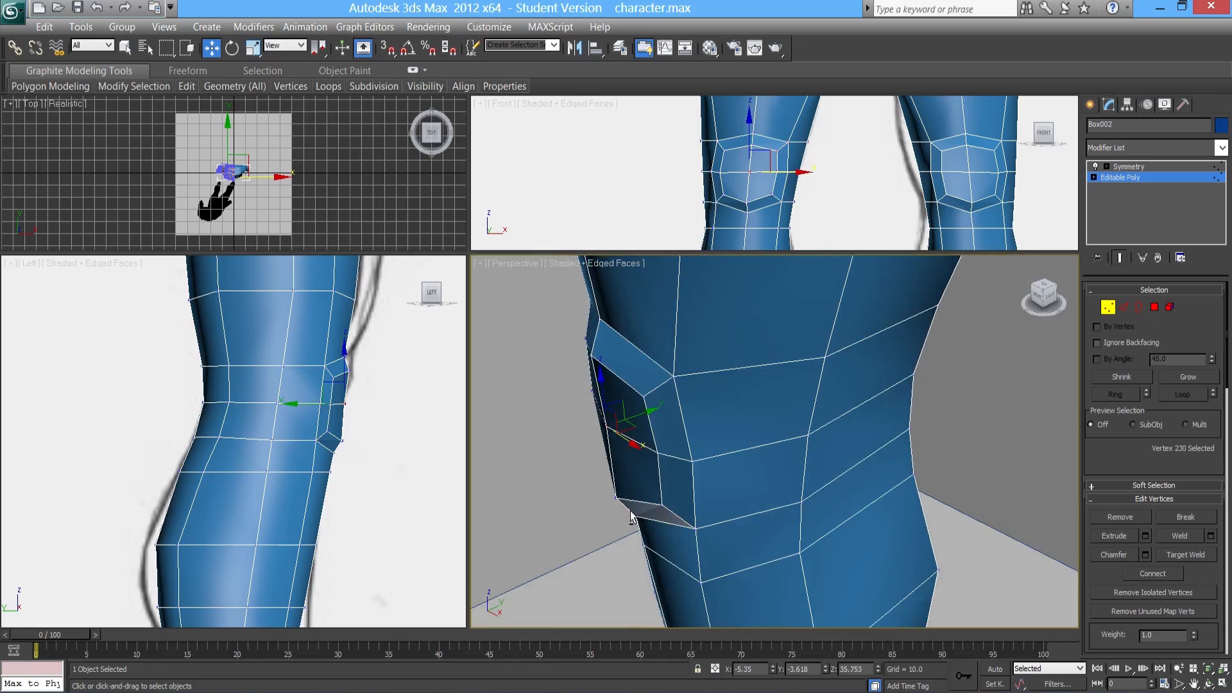
drag(639, 415, 641, 413)
mouse_move(642, 414)
alt+middle_down()
mouse_move(787, 471)
mouse_move(801, 445)
mouse_move(791, 423)
alt+middle_up()
key(ctrl+z)
key(ctrl+y)
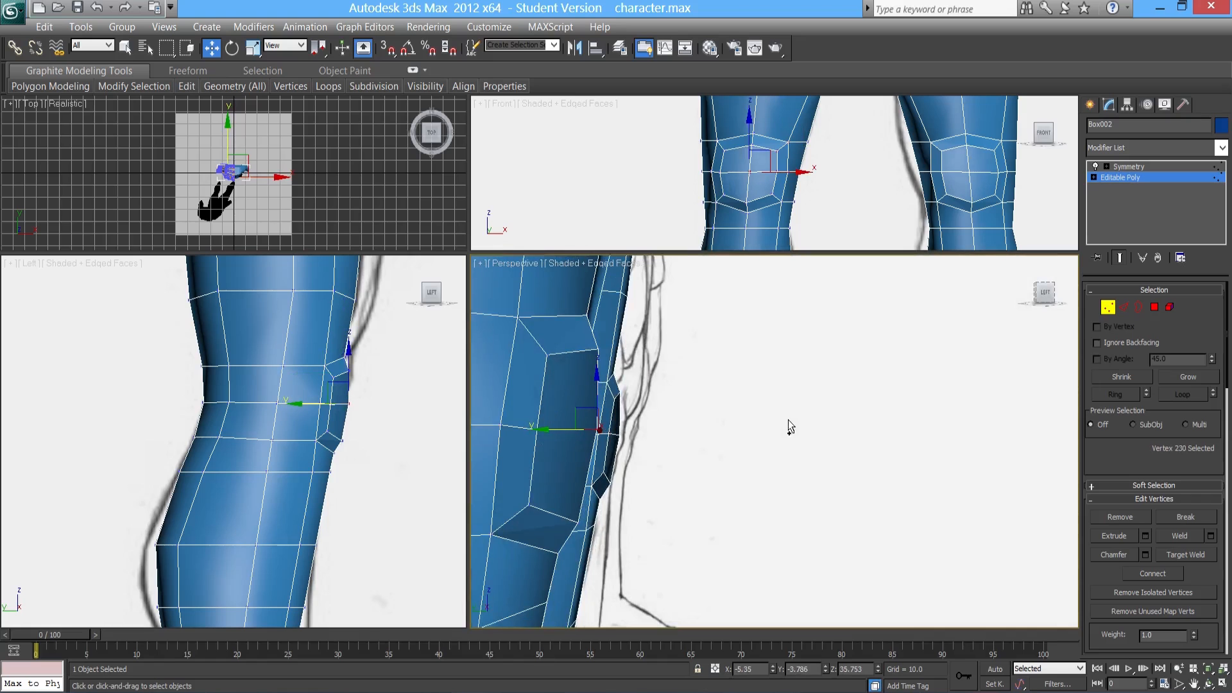
alt+middle_drag(691, 448, 630, 486)
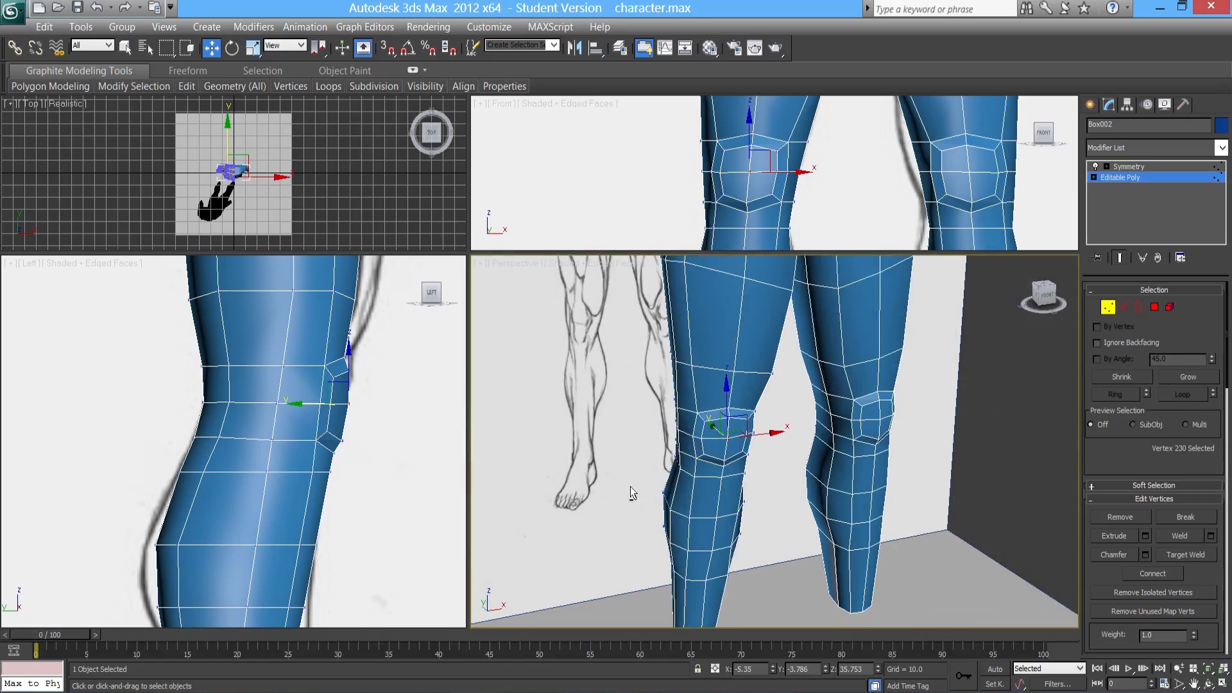
- Select the leg polygons around the knee, assign them to smoothing group 32, and clear the selection
click(1154, 308)
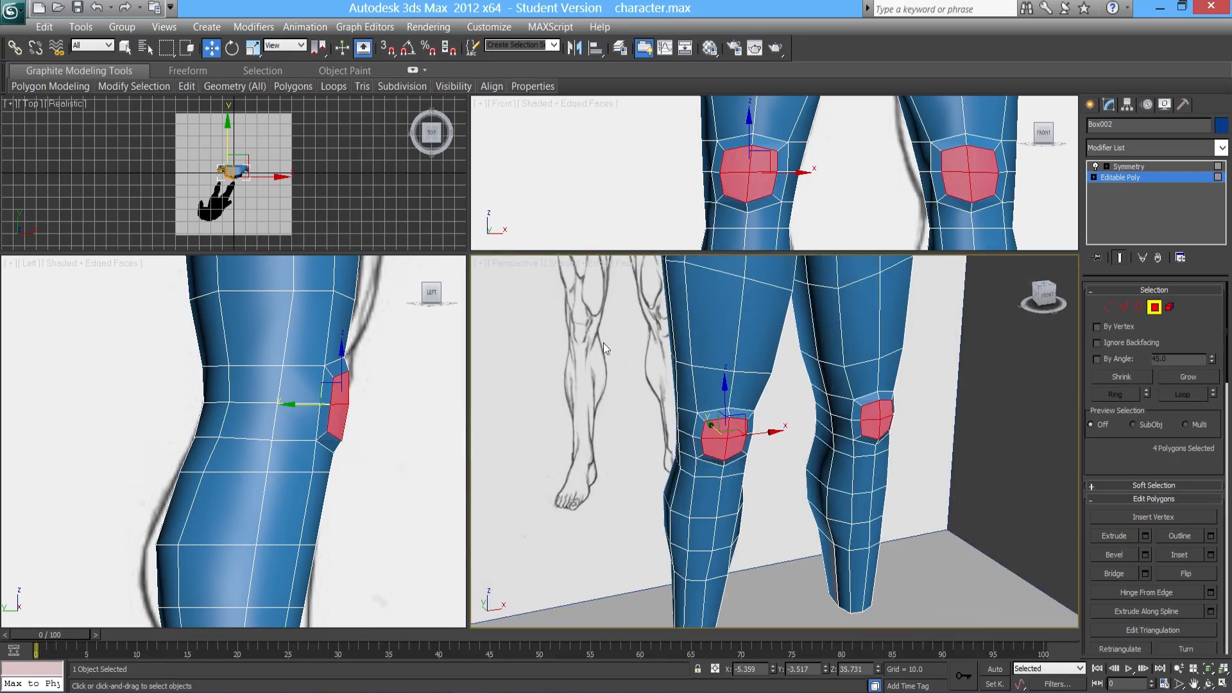
drag(583, 458, 882, 526)
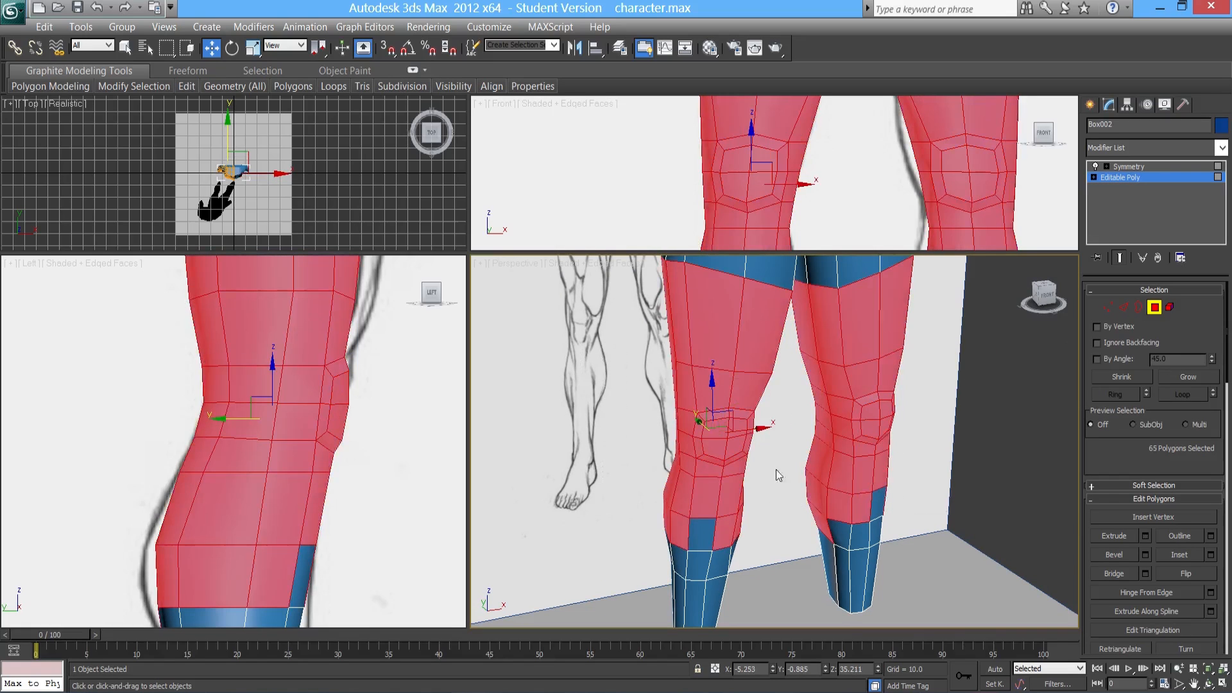
scroll(1187, 449, down, 10)
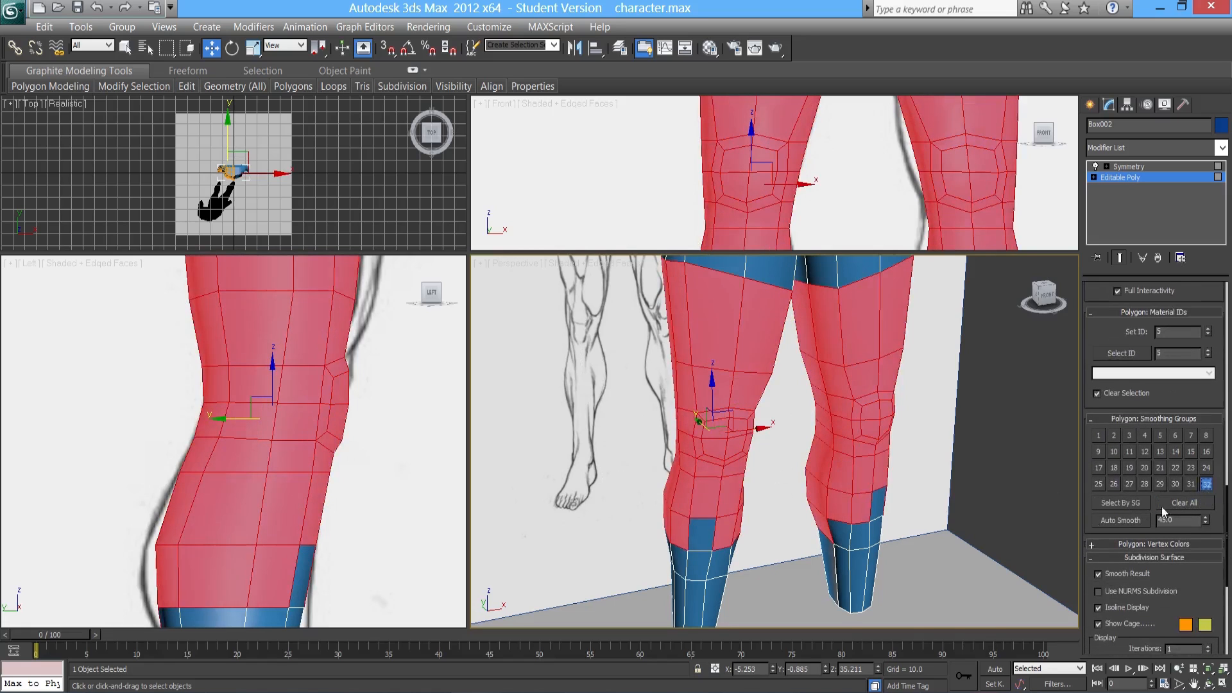
click(963, 508)
- Examine the smoothed kneecaps from several angles with the wireframe edges hidden
scroll(920, 509, up, 3)
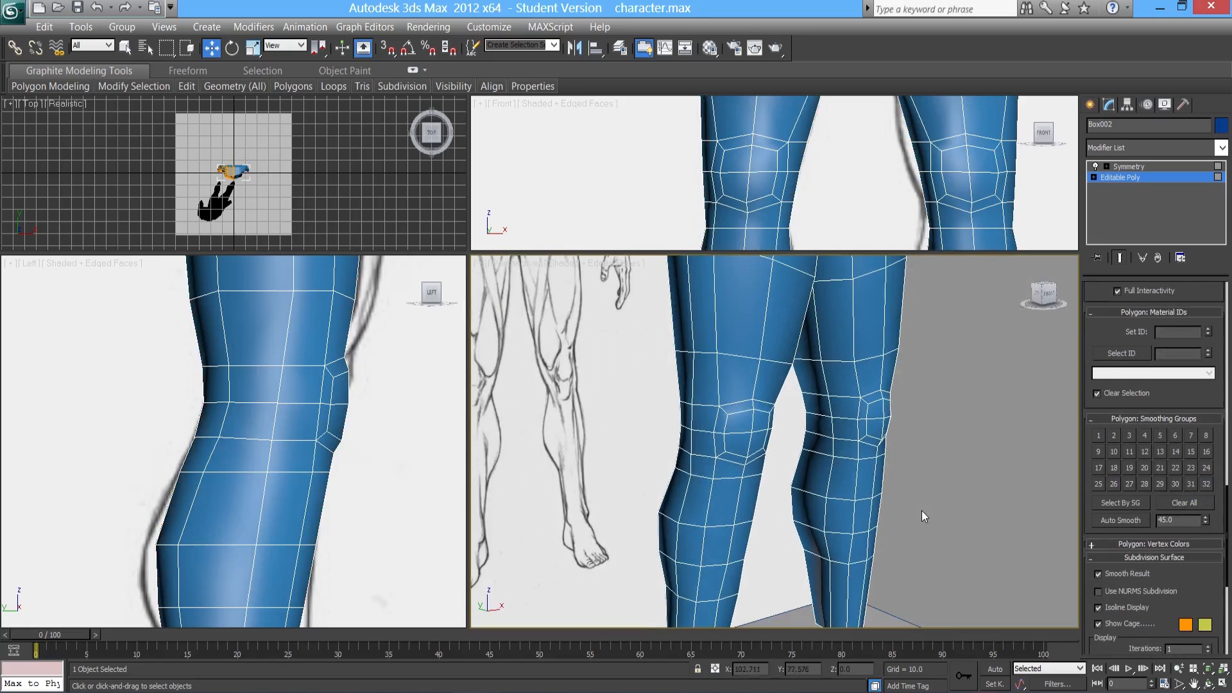
key(F4)
click(1090, 104)
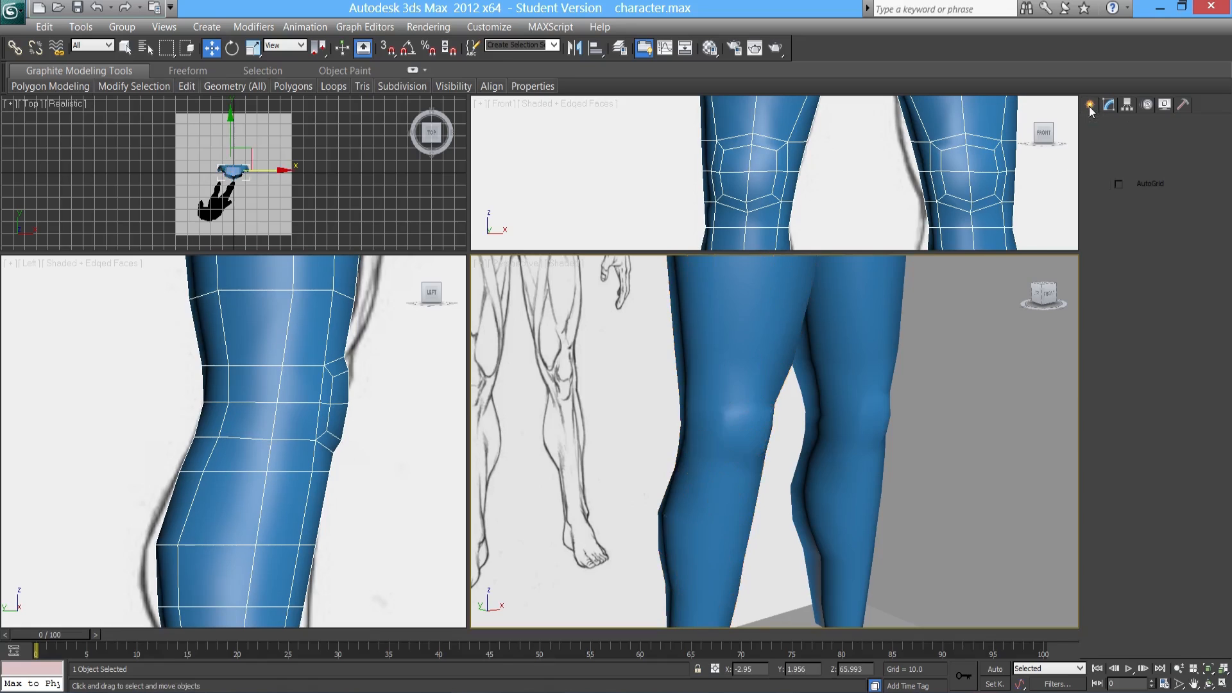
alt+middle_drag(808, 385, 737, 434)
scroll(746, 394, down, 4)
scroll(779, 414, up, 3)
scroll(736, 426, up, 4)
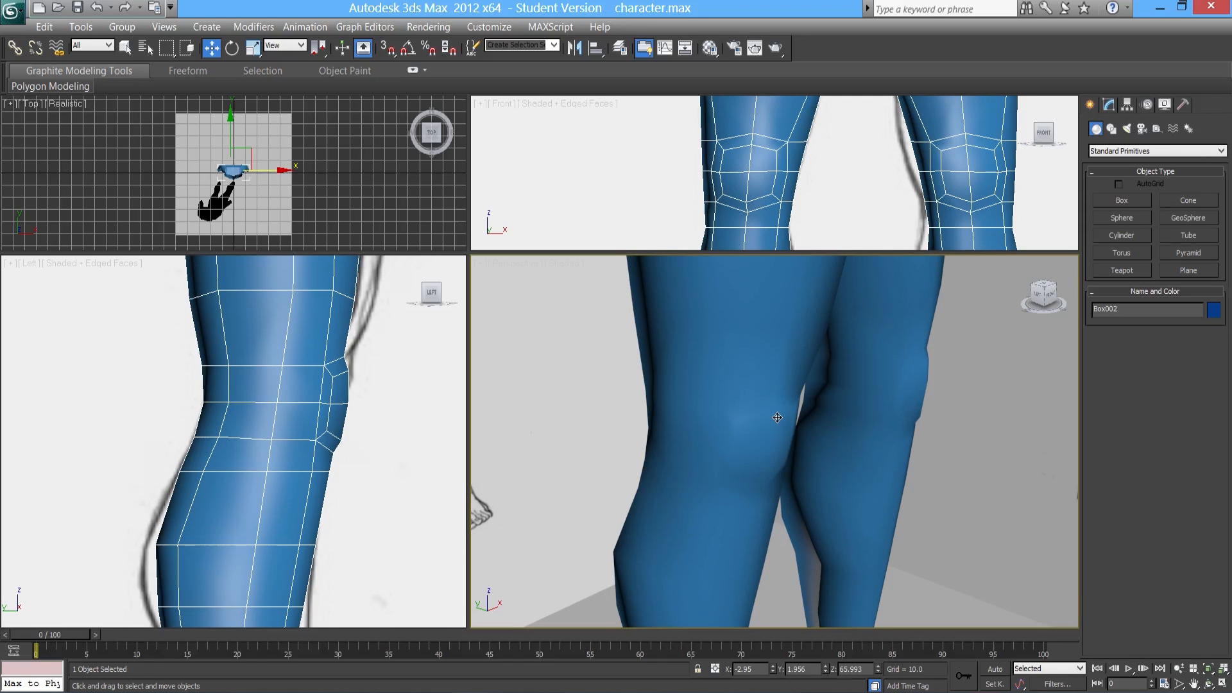
key(F4)
alt+middle_drag(774, 425, 647, 401)
- In Edge mode, select the two edges above the kneecap and pull them forward, then leave sub-object editing
click(1110, 105)
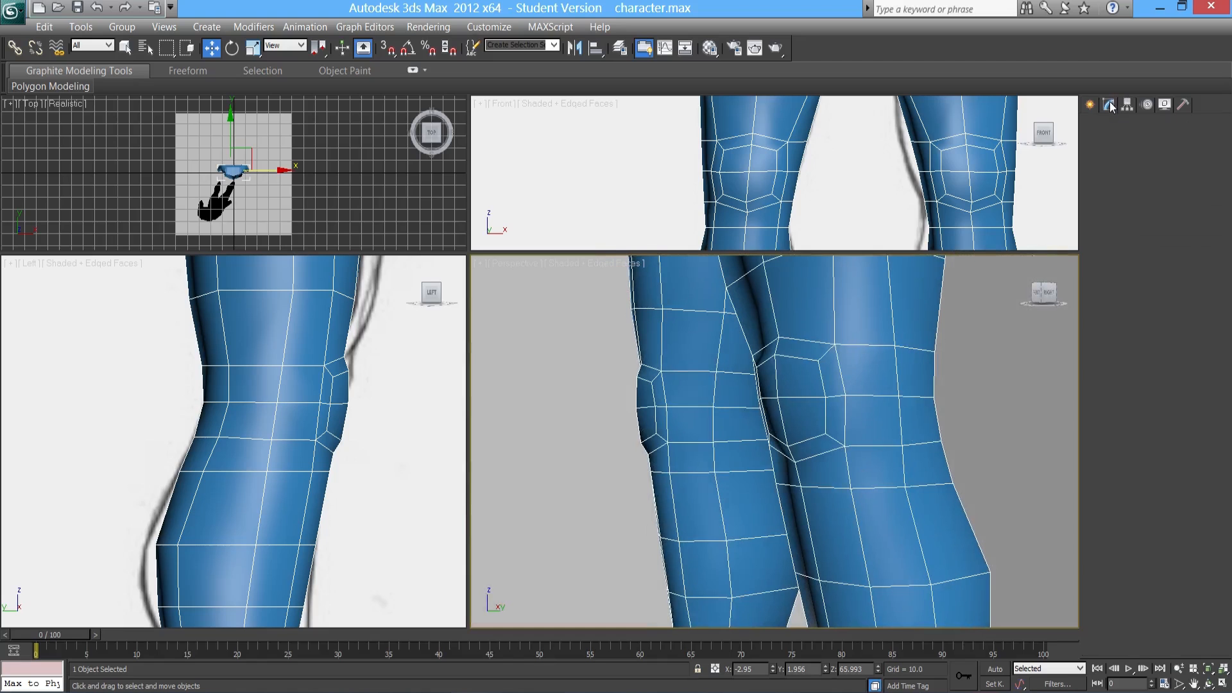
click(1110, 178)
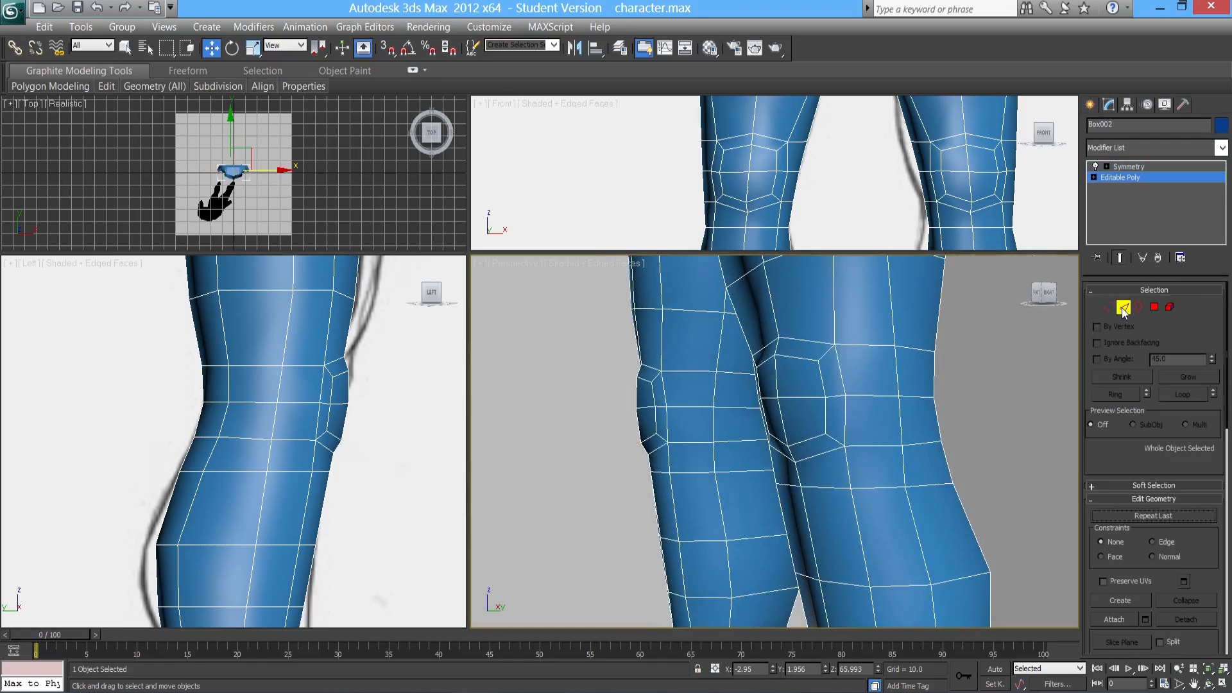
click(1122, 308)
click(649, 368)
alt+middle_drag(650, 374, 741, 402)
ctrl+click(612, 369)
mouse_move(612, 369)
alt+middle_down()
mouse_move(577, 371)
mouse_move(607, 370)
mouse_move(523, 410)
mouse_move(635, 415)
mouse_move(642, 396)
alt+middle_up()
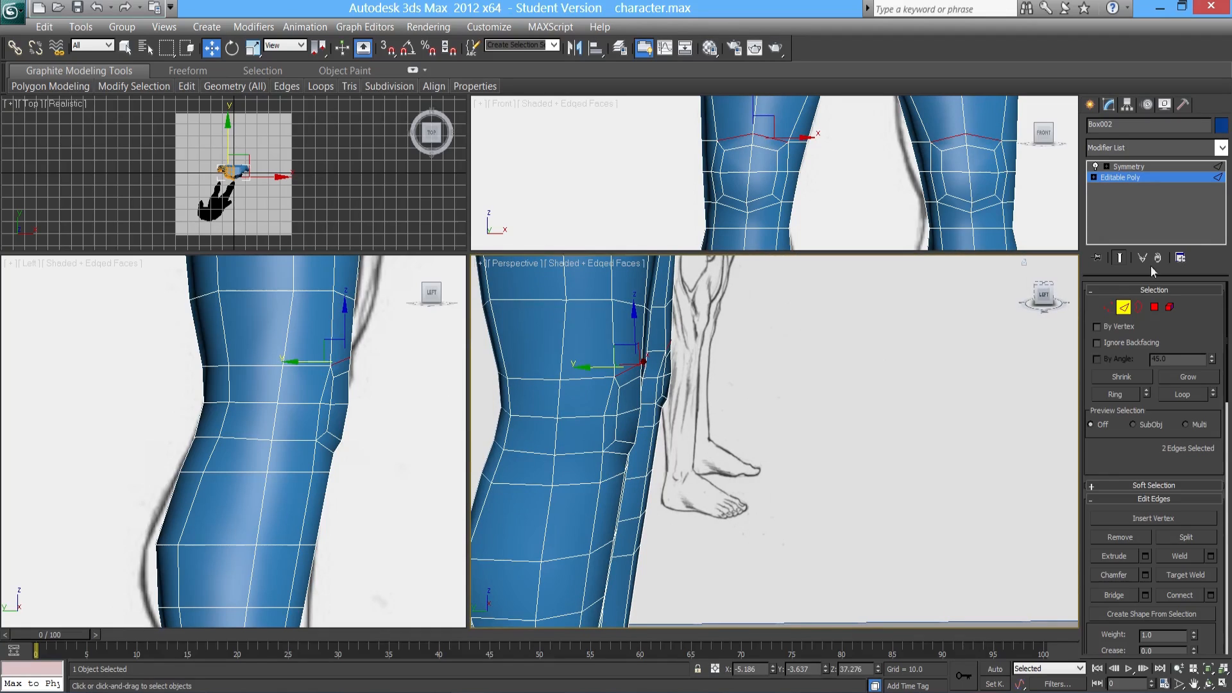
click(1122, 308)
click(1090, 104)
middle_drag(770, 417, 728, 417)
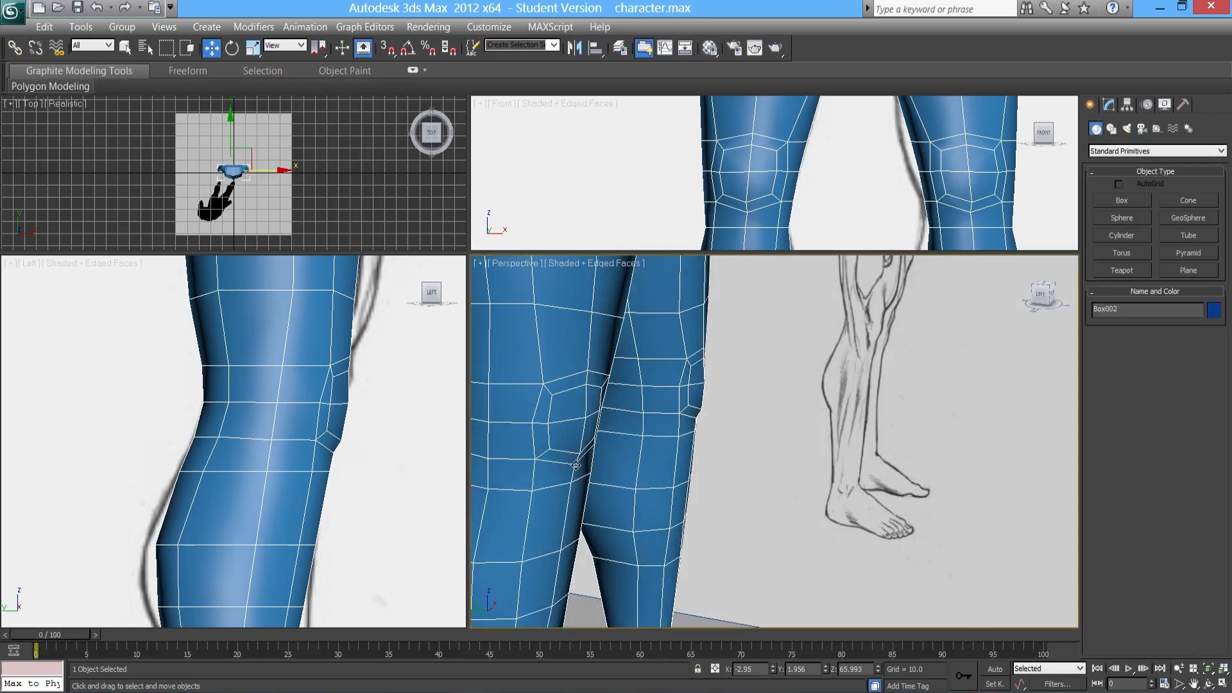
- Inspect the knees, legs and torso with the wireframe edges hidden, then show the edges again
key(F4)
mouse_move(616, 484)
alt+middle_down()
mouse_move(716, 469)
mouse_move(715, 448)
mouse_move(556, 458)
mouse_move(630, 445)
mouse_move(789, 450)
mouse_move(702, 393)
mouse_move(673, 406)
mouse_move(757, 414)
mouse_move(710, 386)
mouse_move(720, 435)
mouse_move(670, 453)
alt+middle_up()
scroll(710, 411, down, 5)
scroll(669, 454, down, 1)
middle_drag(684, 393, 709, 431)
scroll(709, 431, up, 2)
mouse_move(672, 395)
middle_down()
mouse_move(674, 494)
mouse_move(664, 473)
mouse_move(693, 418)
mouse_move(737, 467)
mouse_move(604, 451)
mouse_move(564, 462)
mouse_move(655, 428)
mouse_move(835, 482)
mouse_move(855, 434)
mouse_move(737, 449)
mouse_move(721, 390)
mouse_move(693, 438)
mouse_move(709, 516)
mouse_move(699, 476)
mouse_move(739, 492)
mouse_move(726, 476)
mouse_move(735, 443)
middle_up()
scroll(679, 435, up, 3)
scroll(664, 474, down, 2)
scroll(737, 467, down, 3)
key(F4)
middle_drag(719, 277, 728, 334)
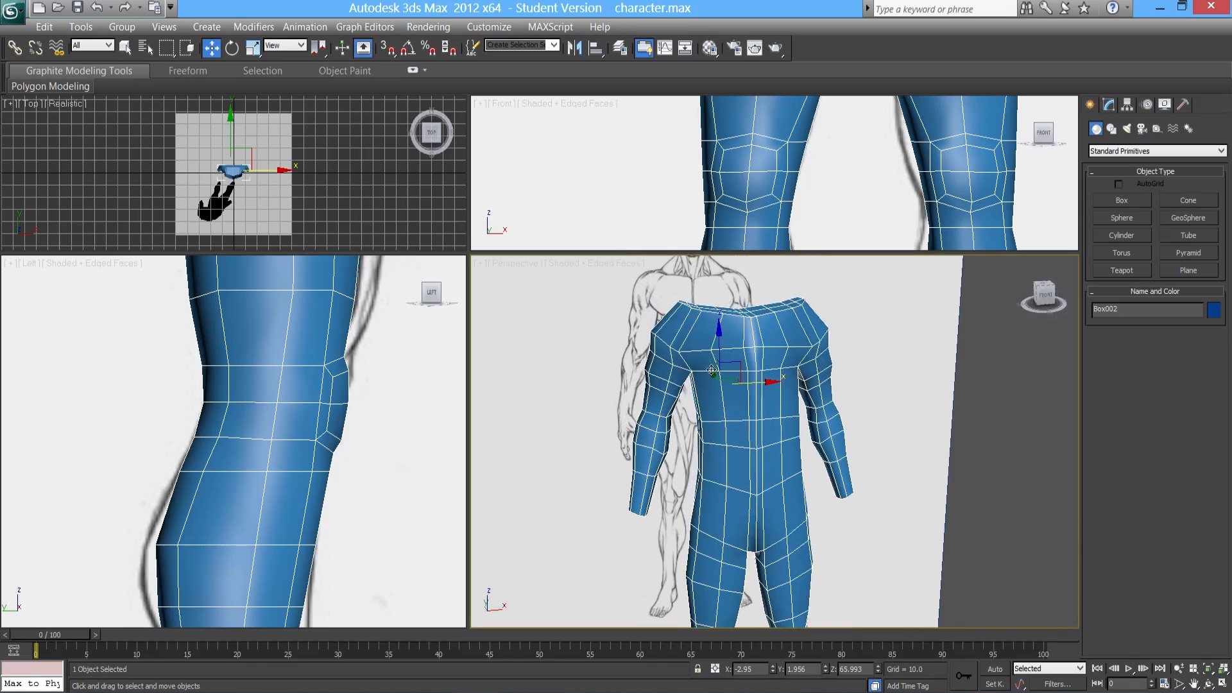
- Check the whole body against the references and save the character scene
mouse_move(707, 401)
alt+middle_down()
mouse_move(913, 376)
mouse_move(716, 426)
mouse_move(709, 398)
alt+middle_up()
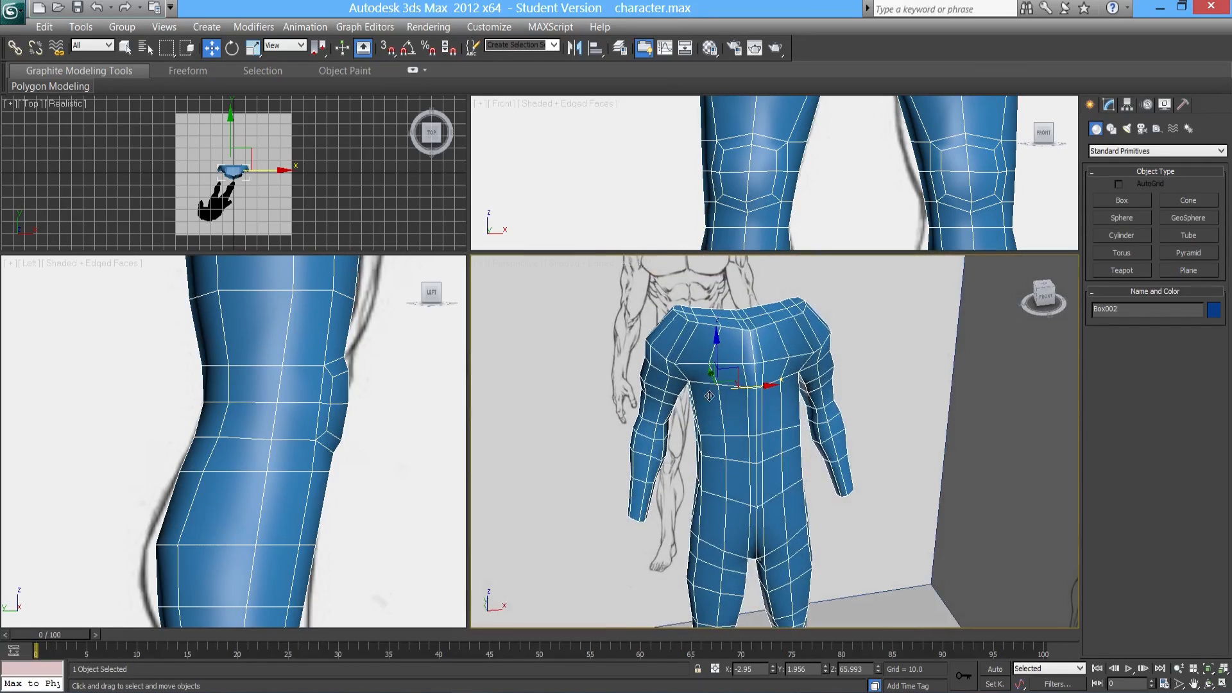
scroll(710, 399, down, 5)
alt+middle_drag(710, 398, 759, 442)
scroll(807, 422, up, 3)
key(ctrl+s)
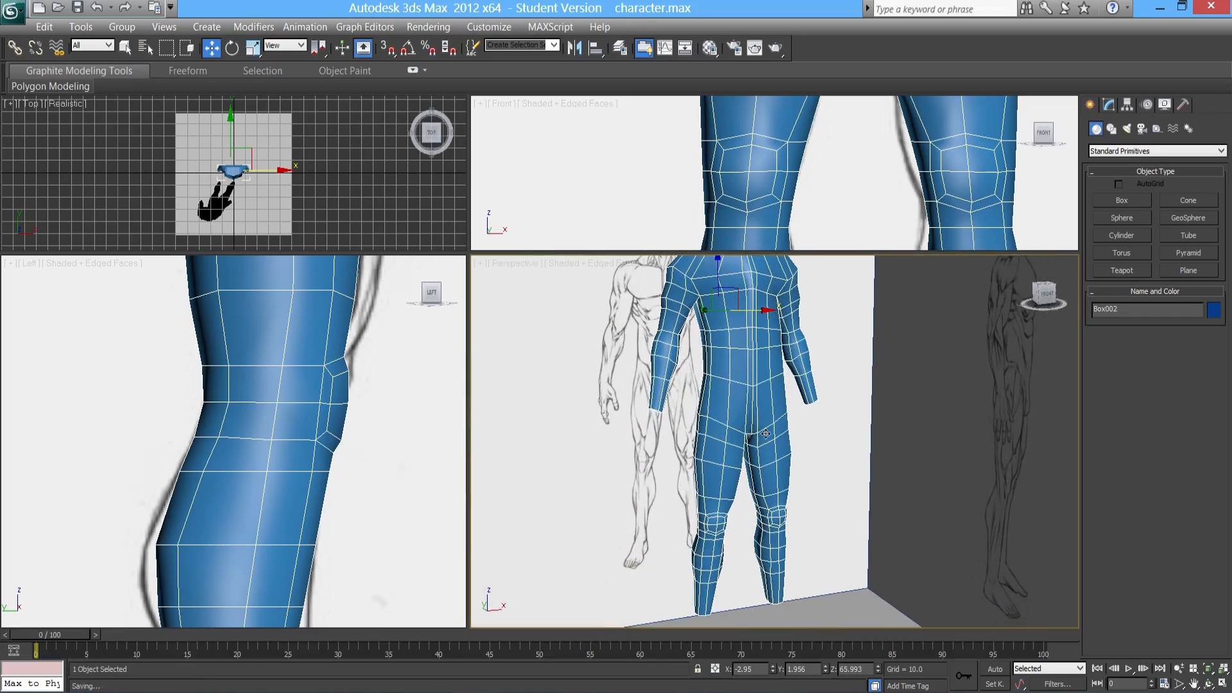